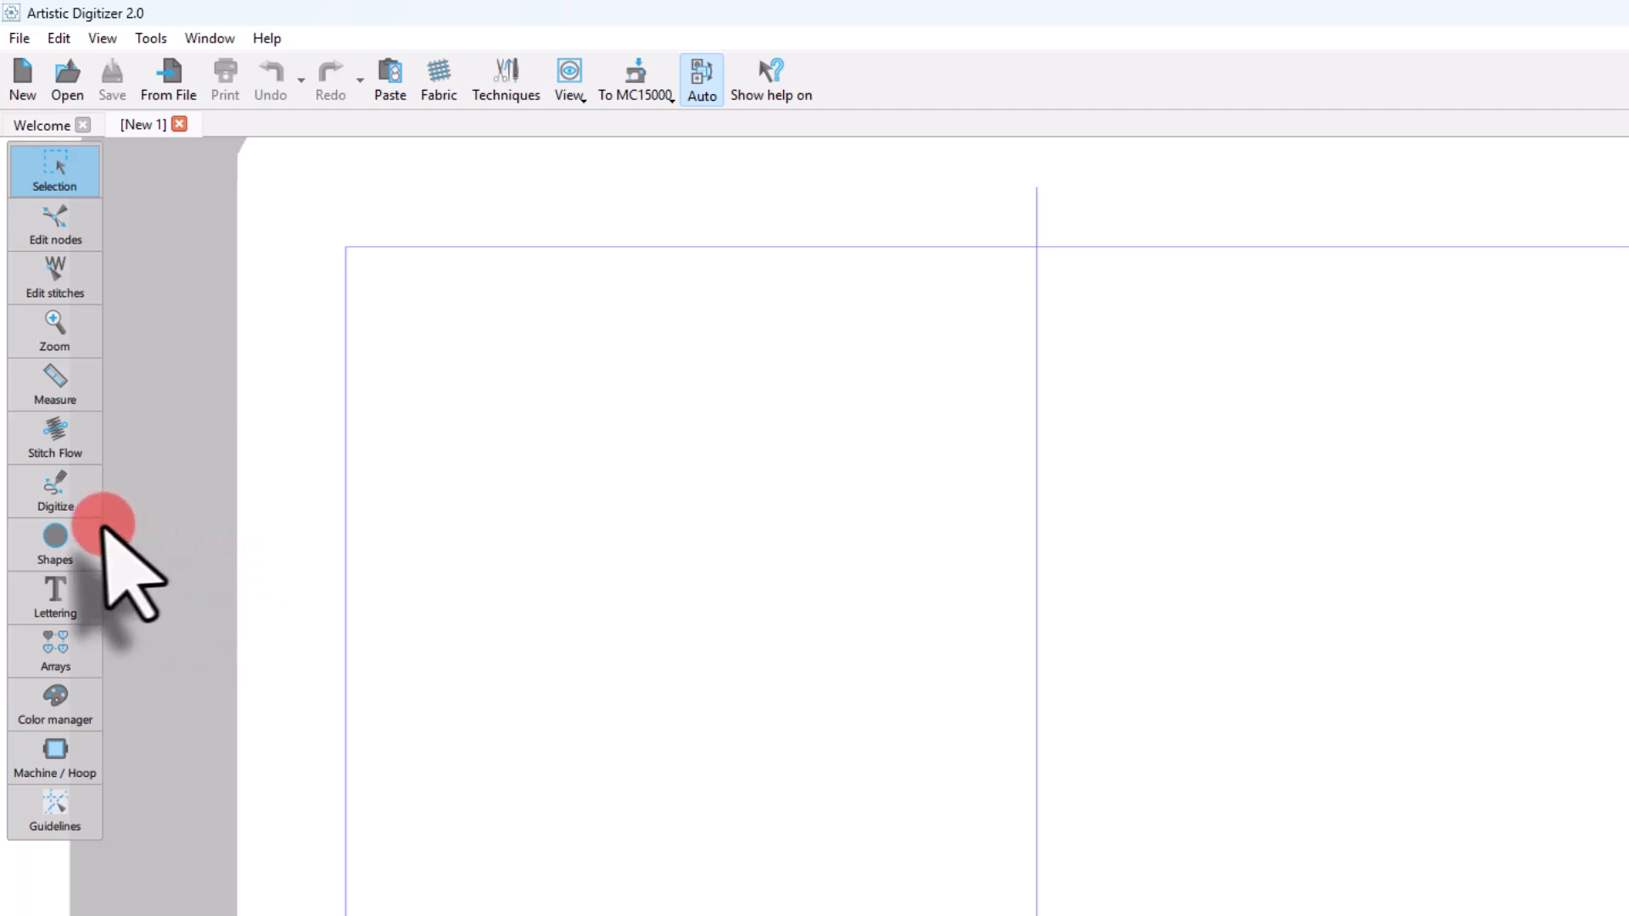
- Draw a five-node, peak-shaped open curve with the Outline shape tool near the hoop's upper-left corner and finish the section
click(61, 508)
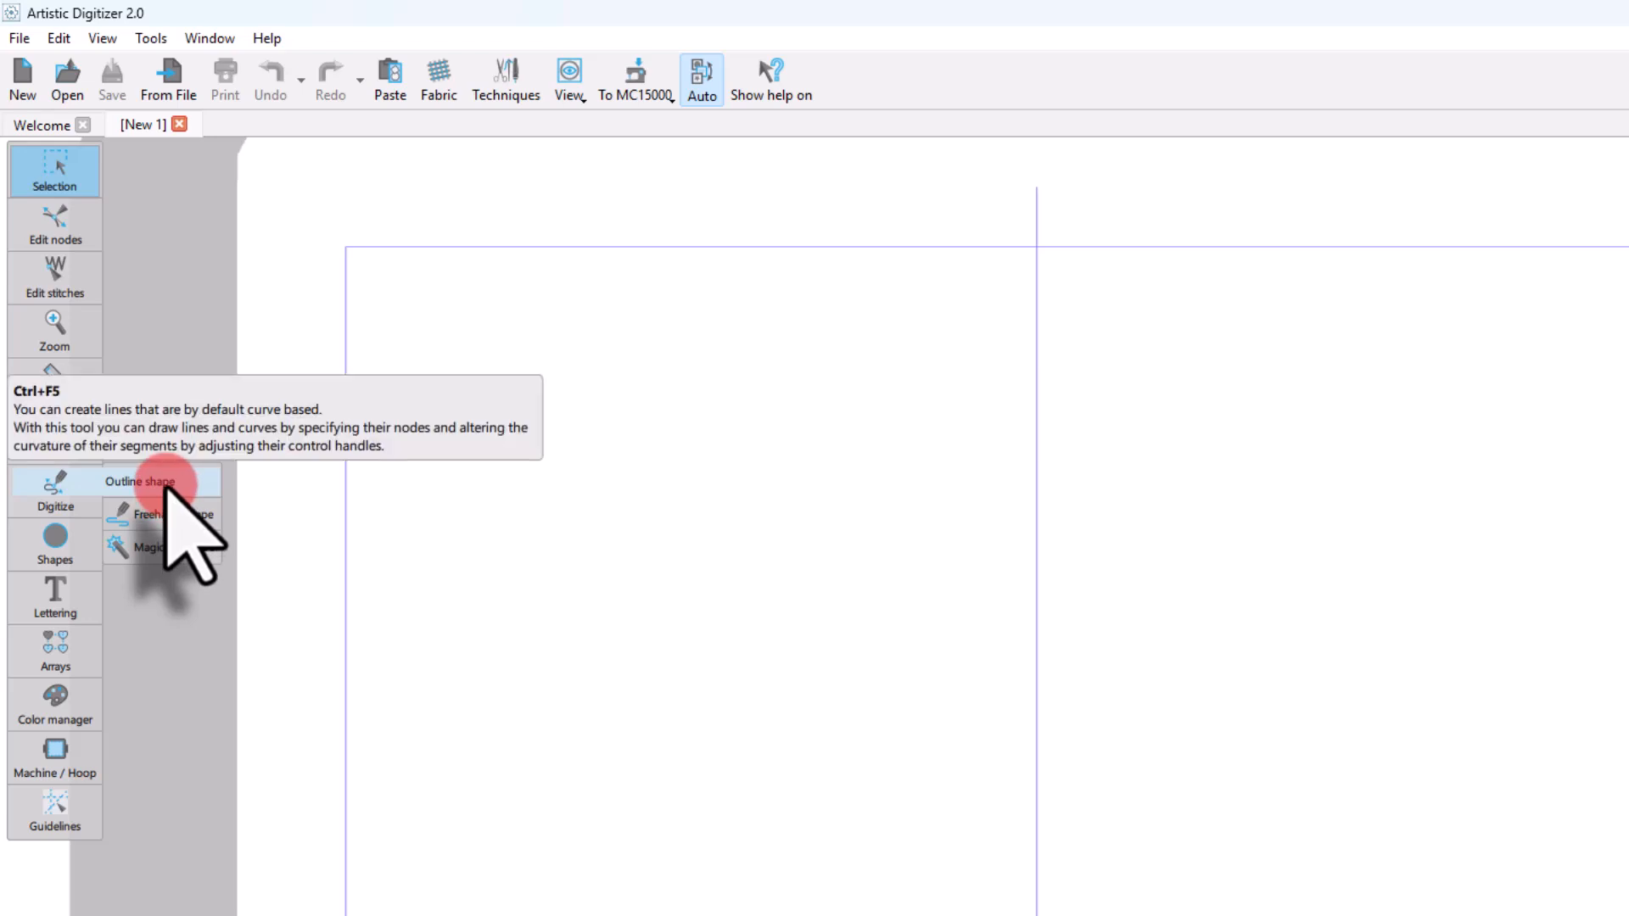
click(167, 485)
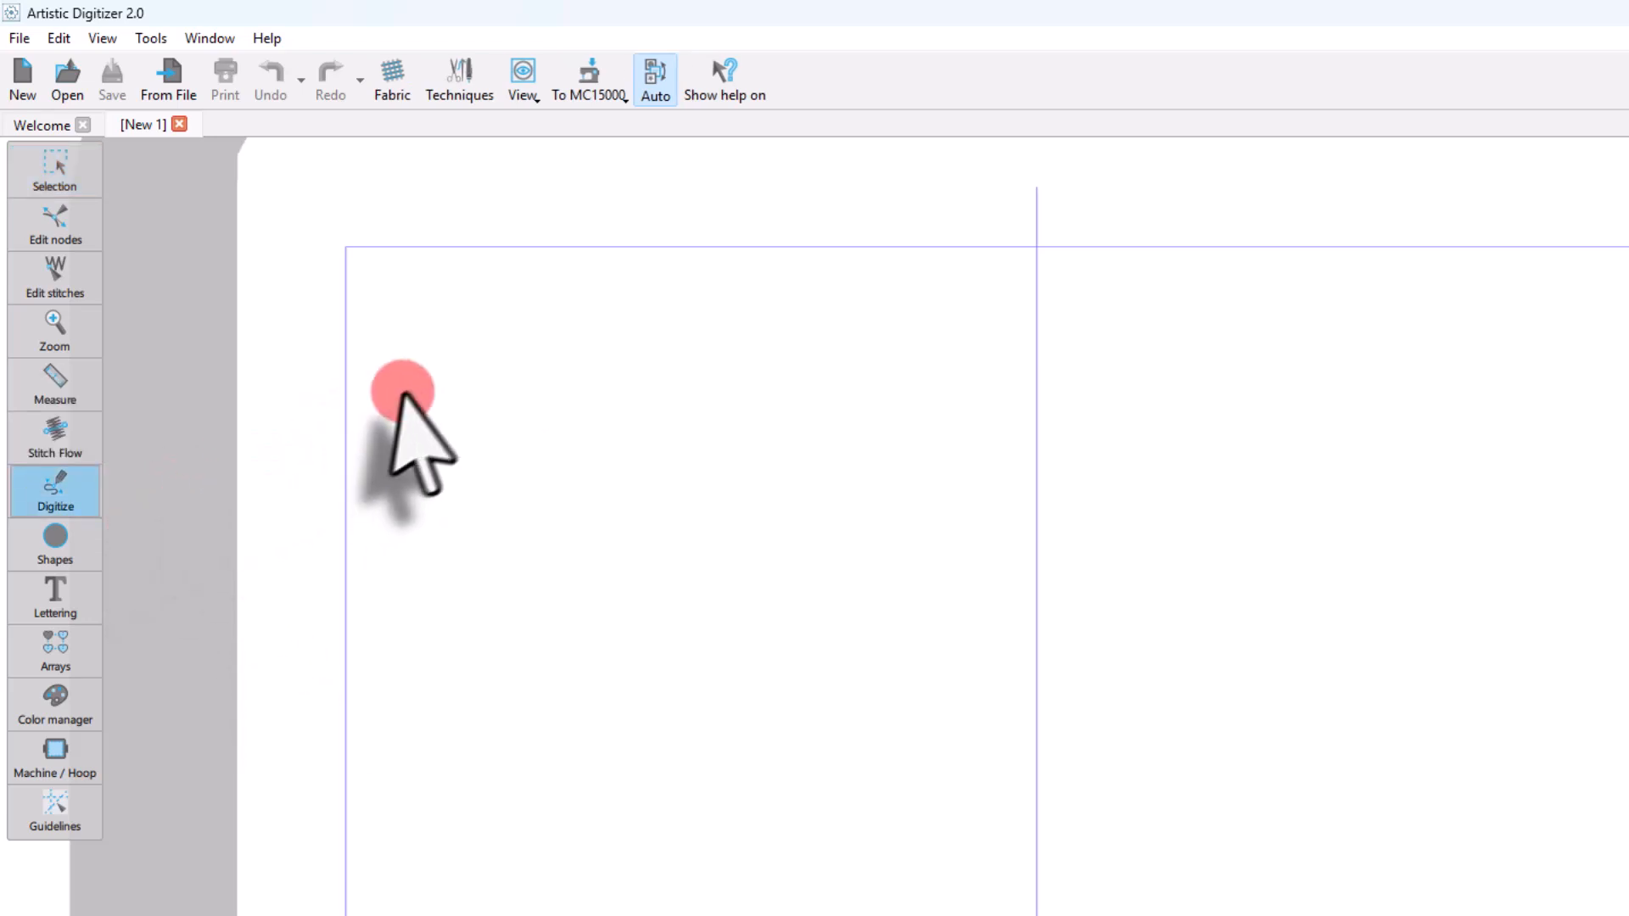
click(411, 507)
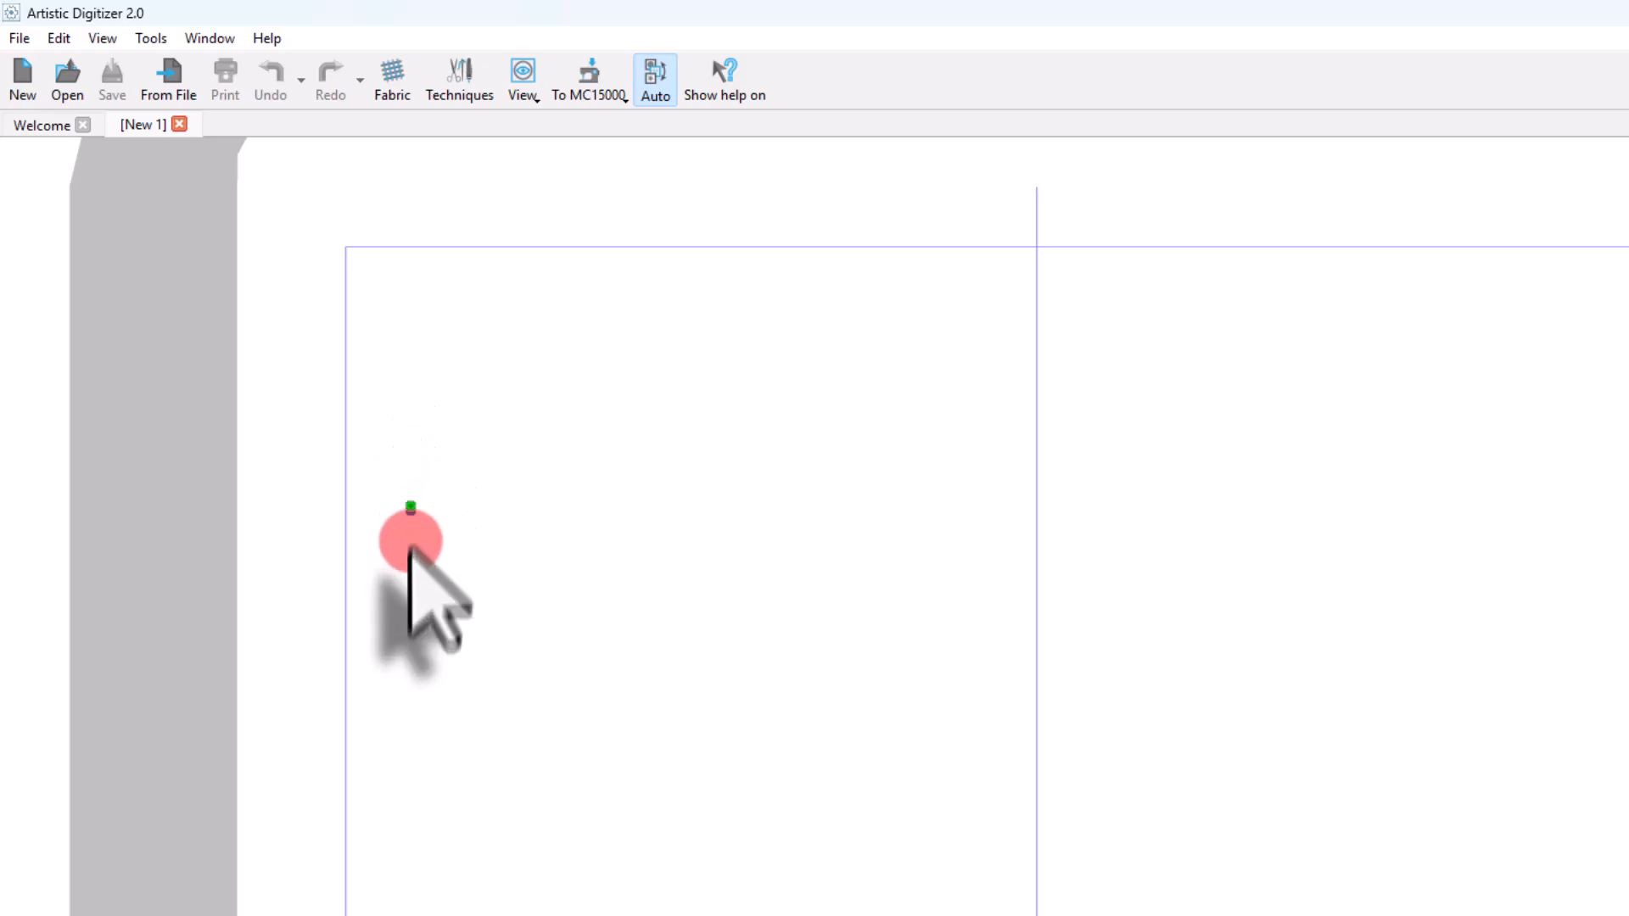
click(468, 426)
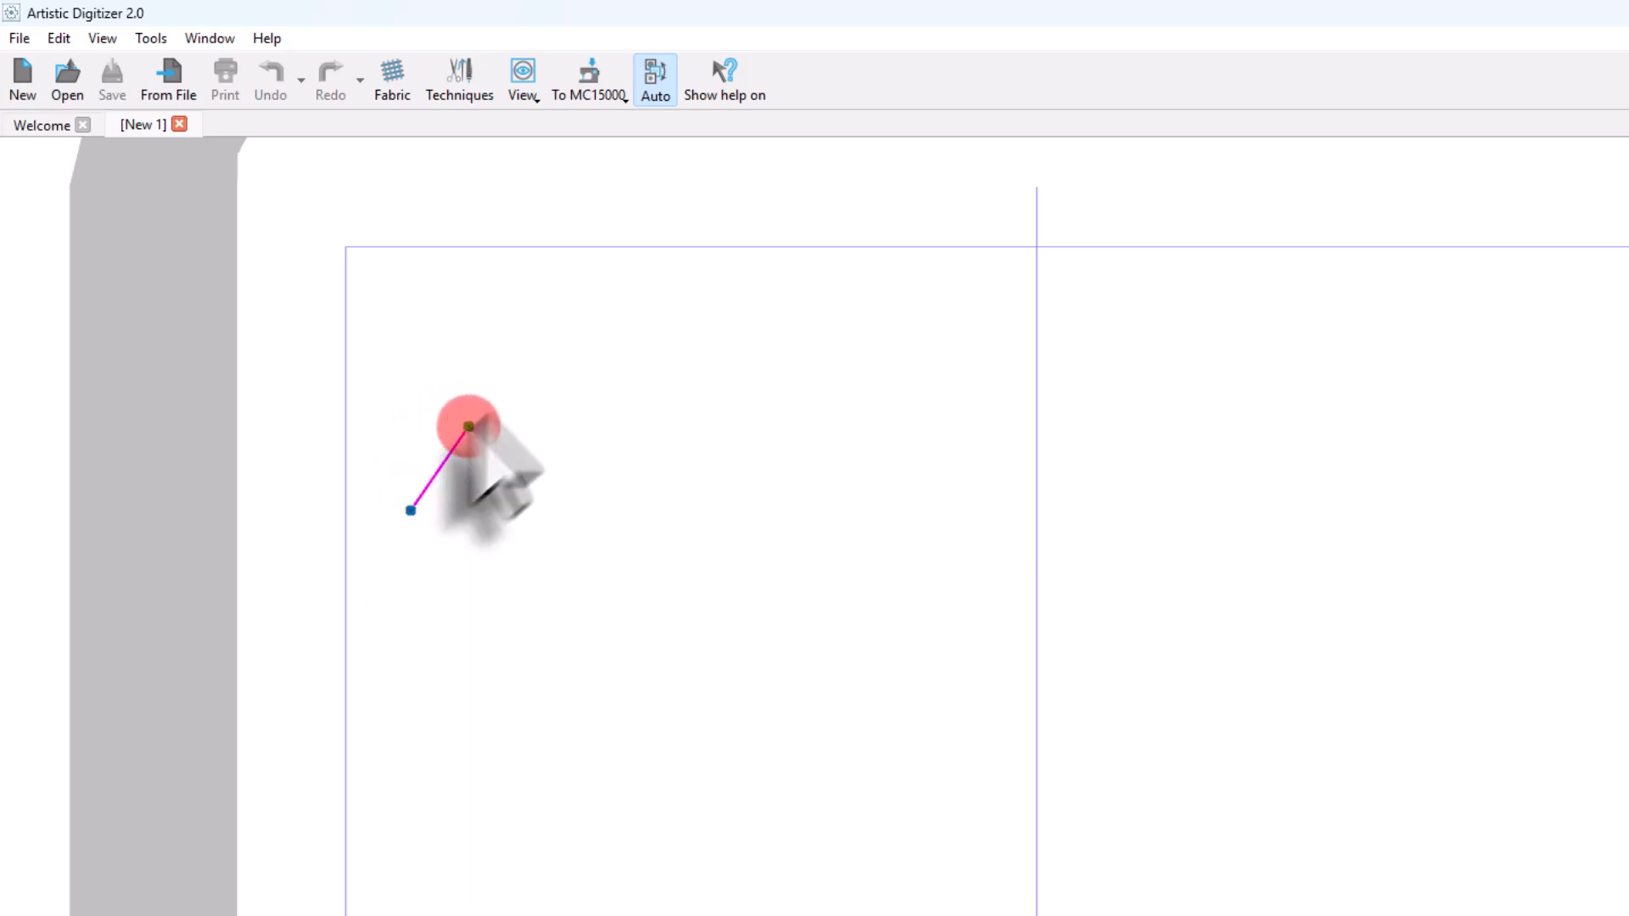
click(544, 315)
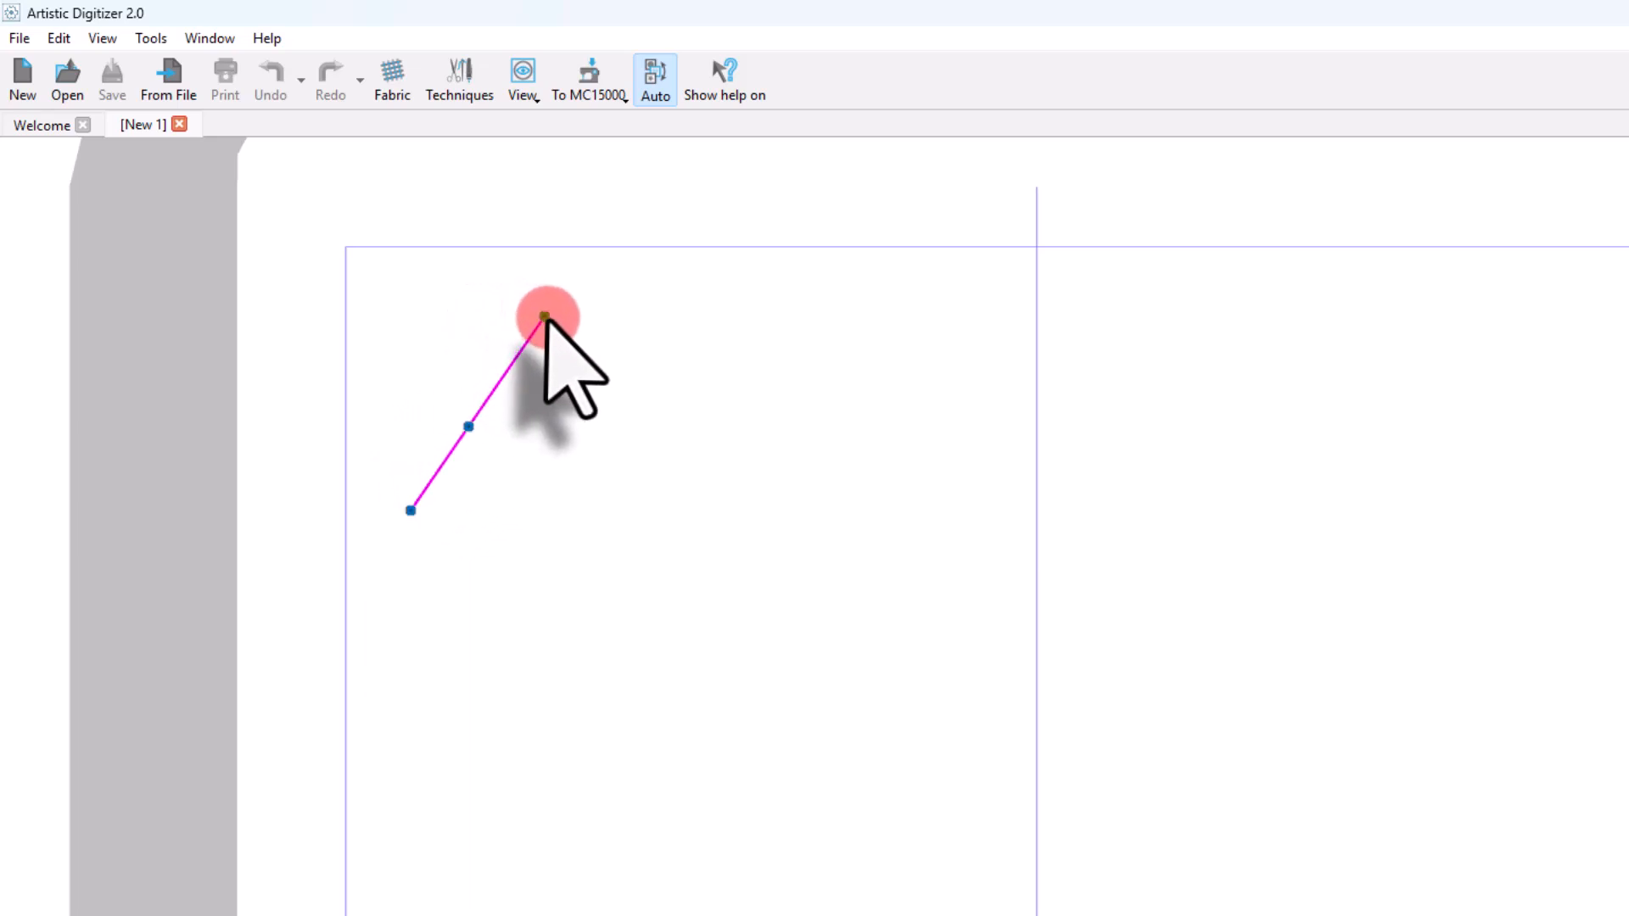
click(551, 431)
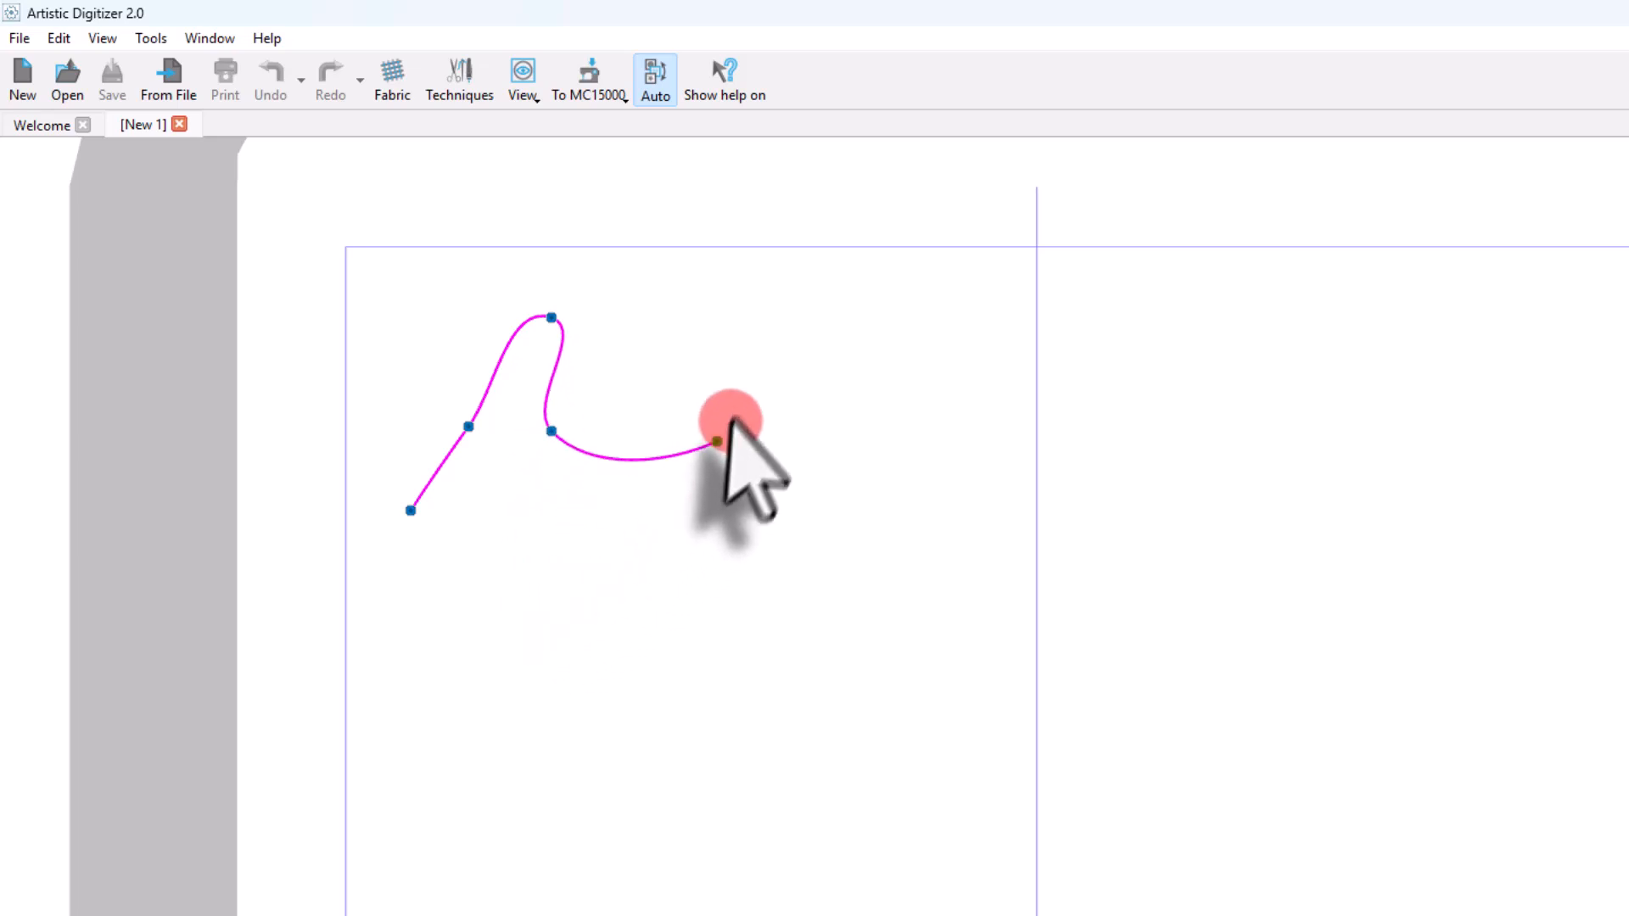
click(655, 339)
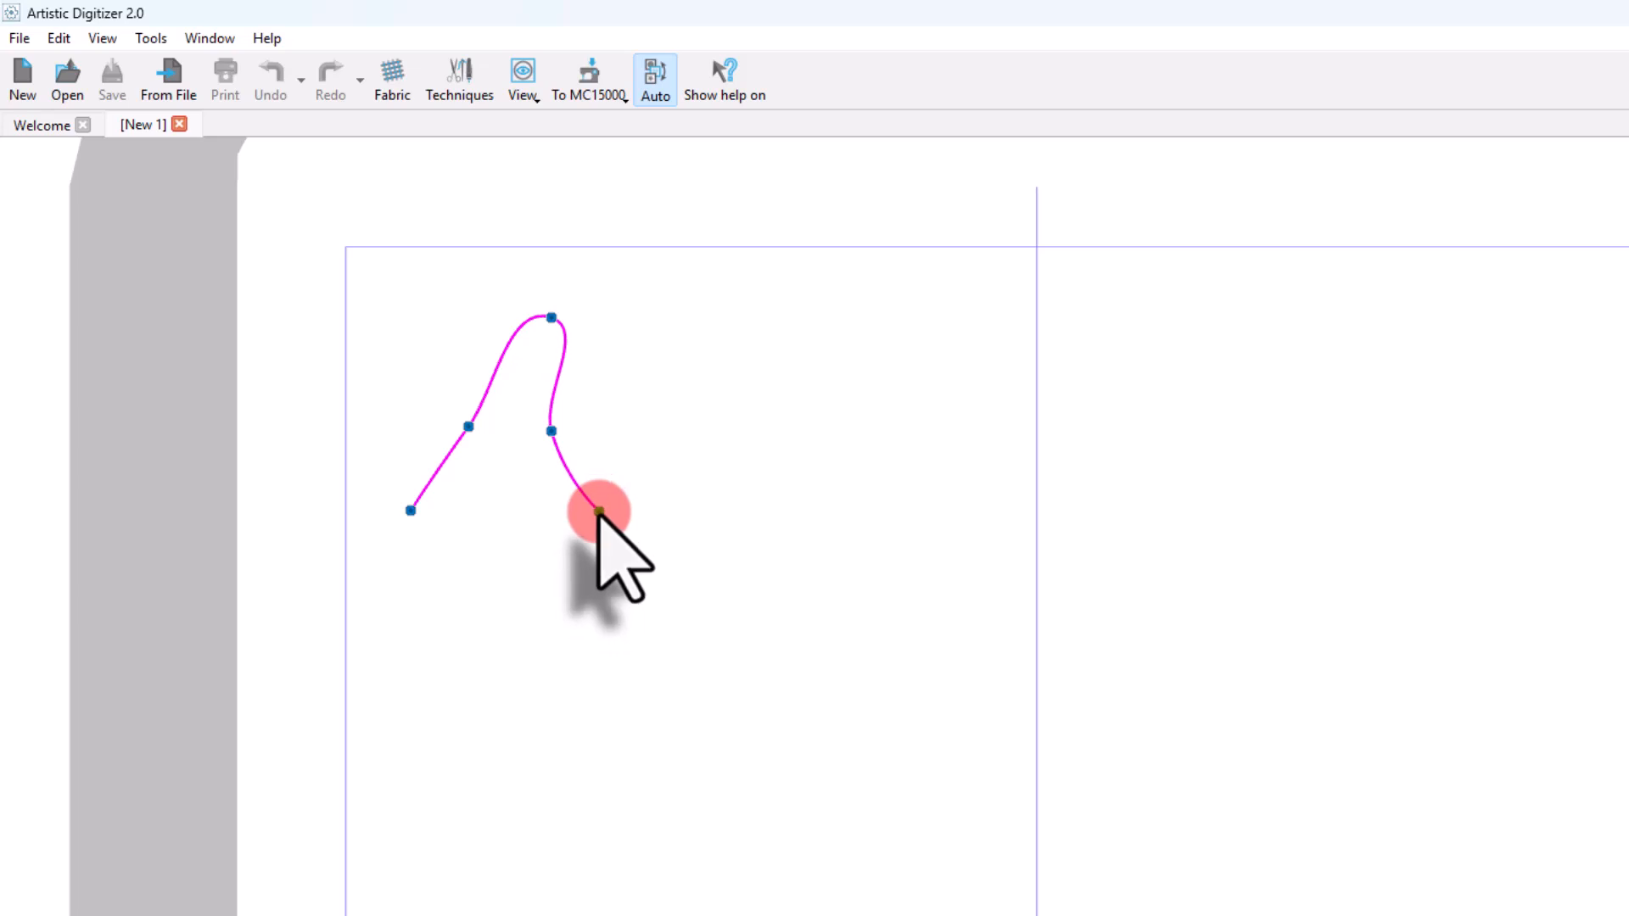
click(598, 513)
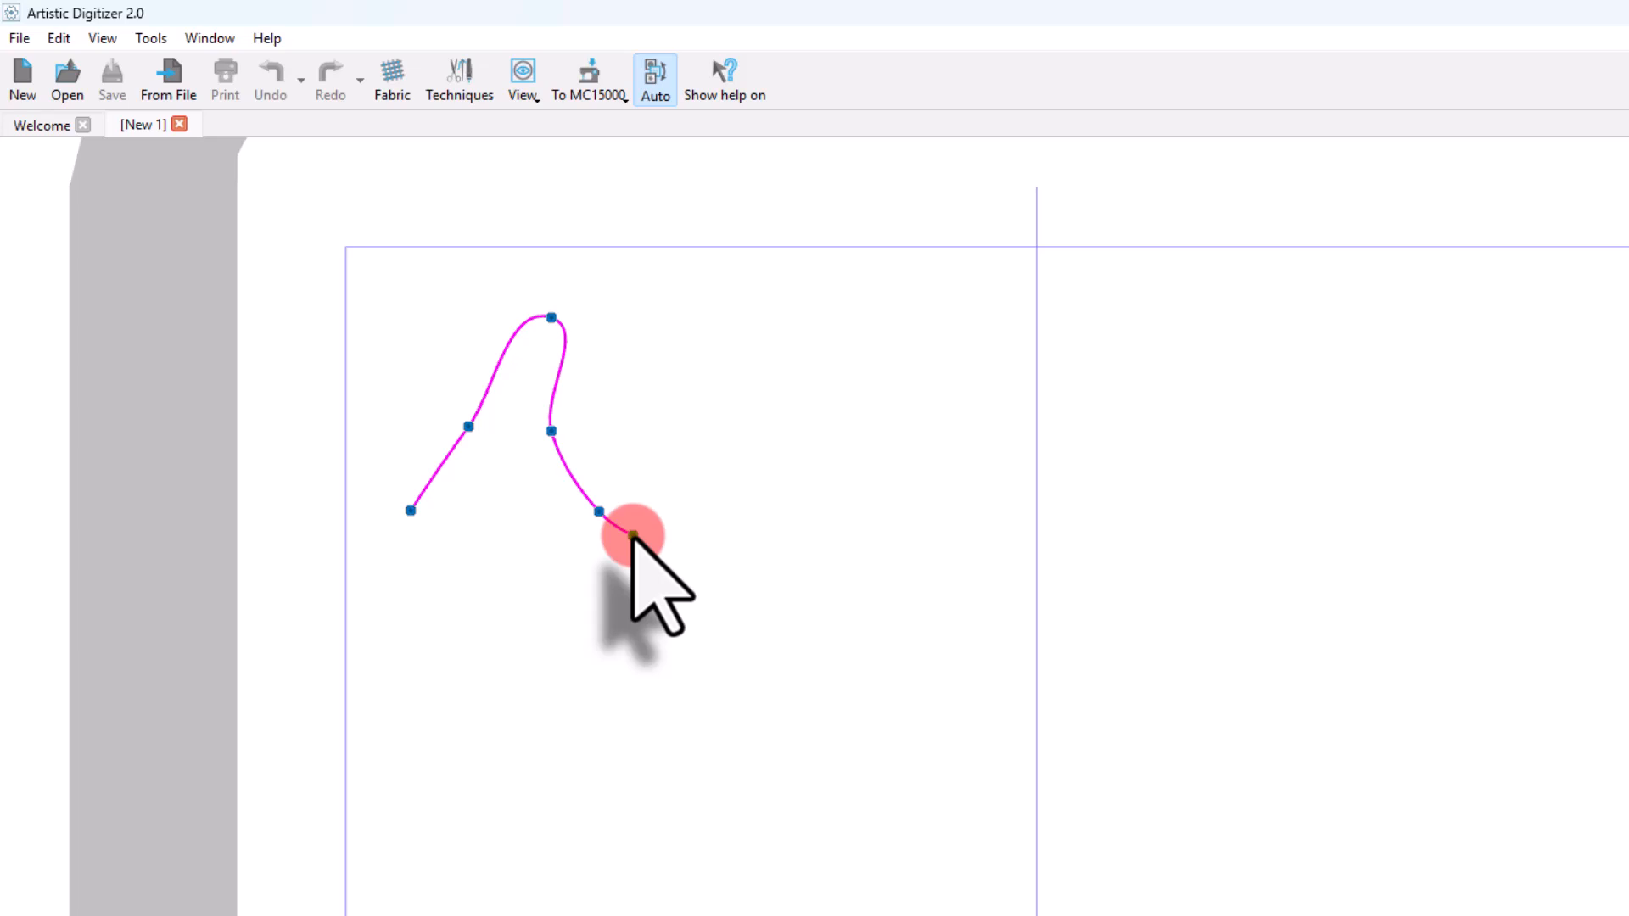
right_click(632, 535)
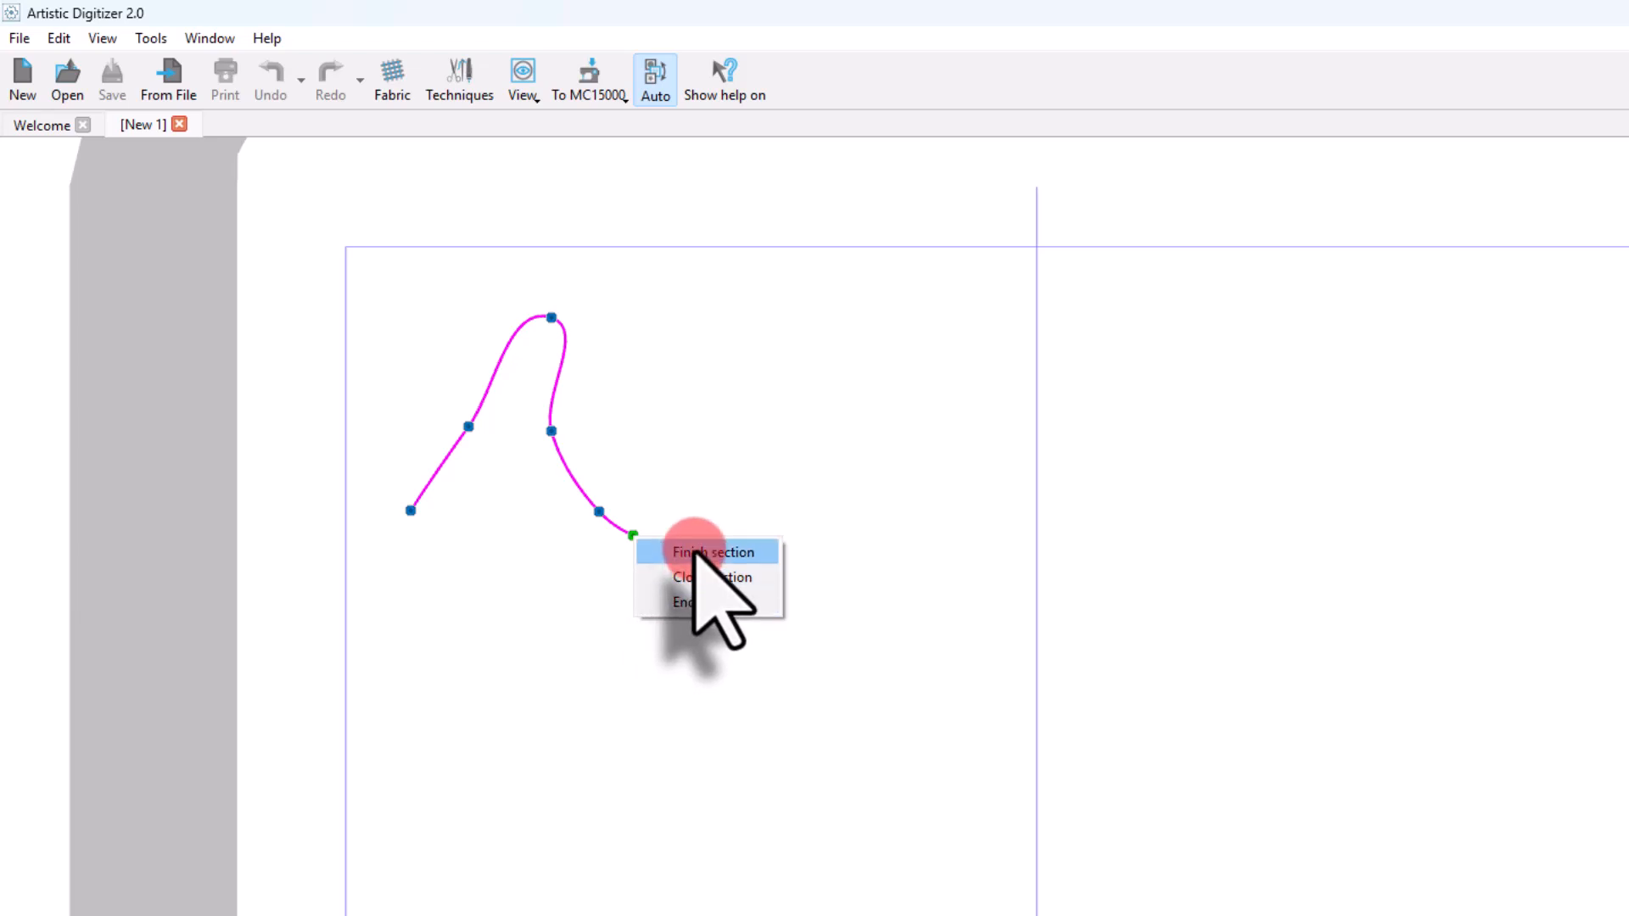
click(694, 552)
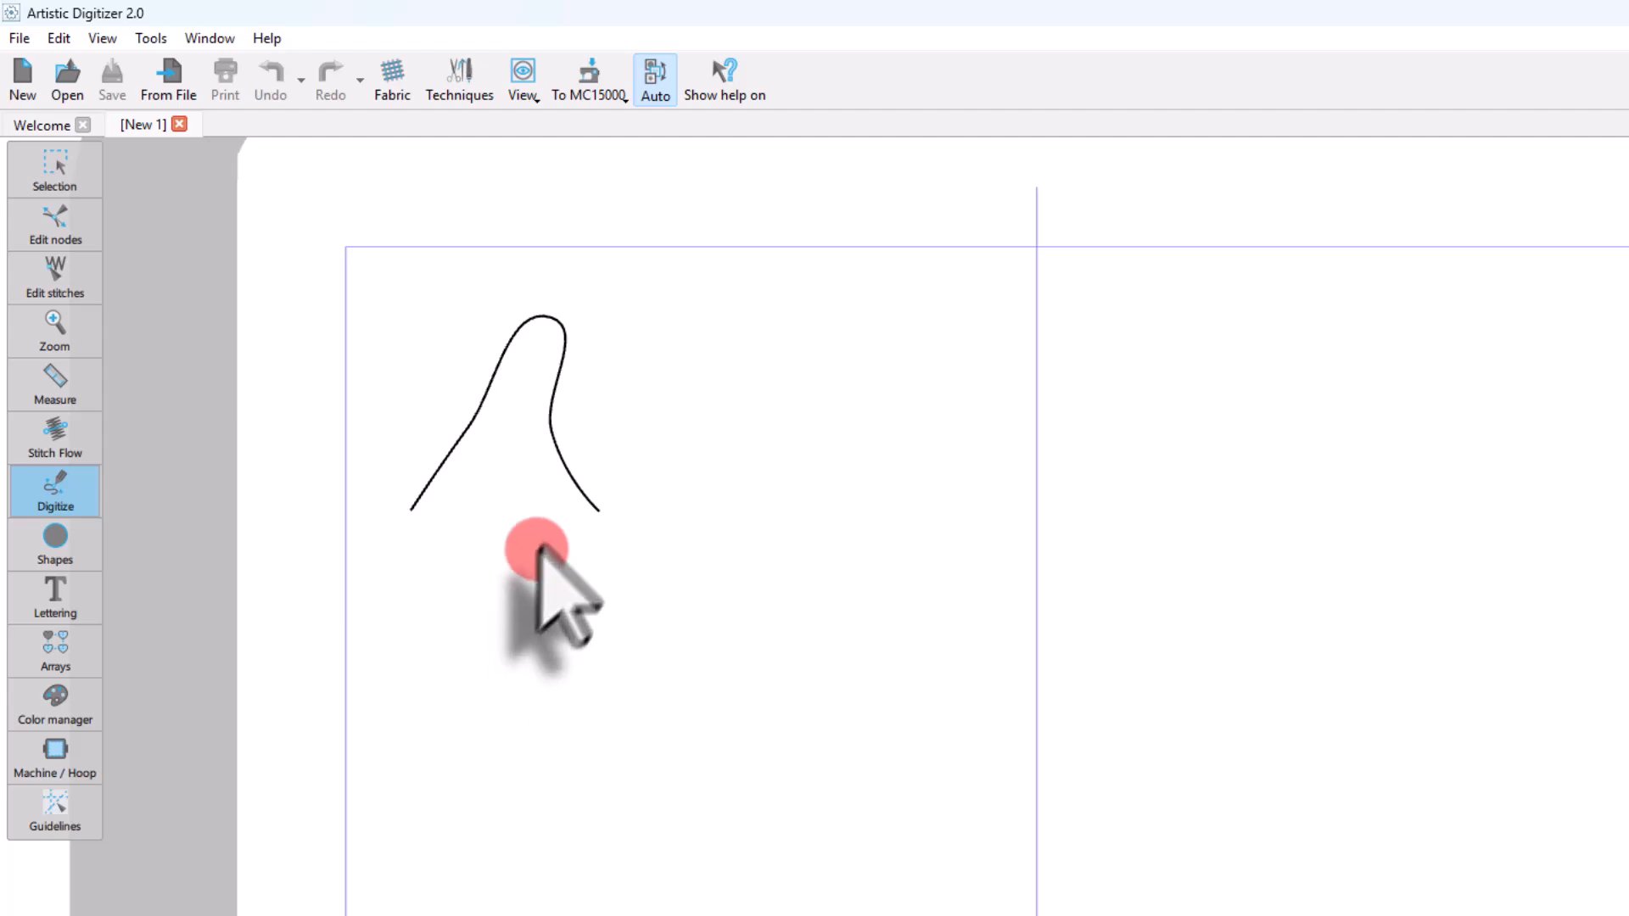
- Draw a second five-node curve mirroring the peak below it, leaving small gaps at both sides, finish the section and end the shape
click(603, 522)
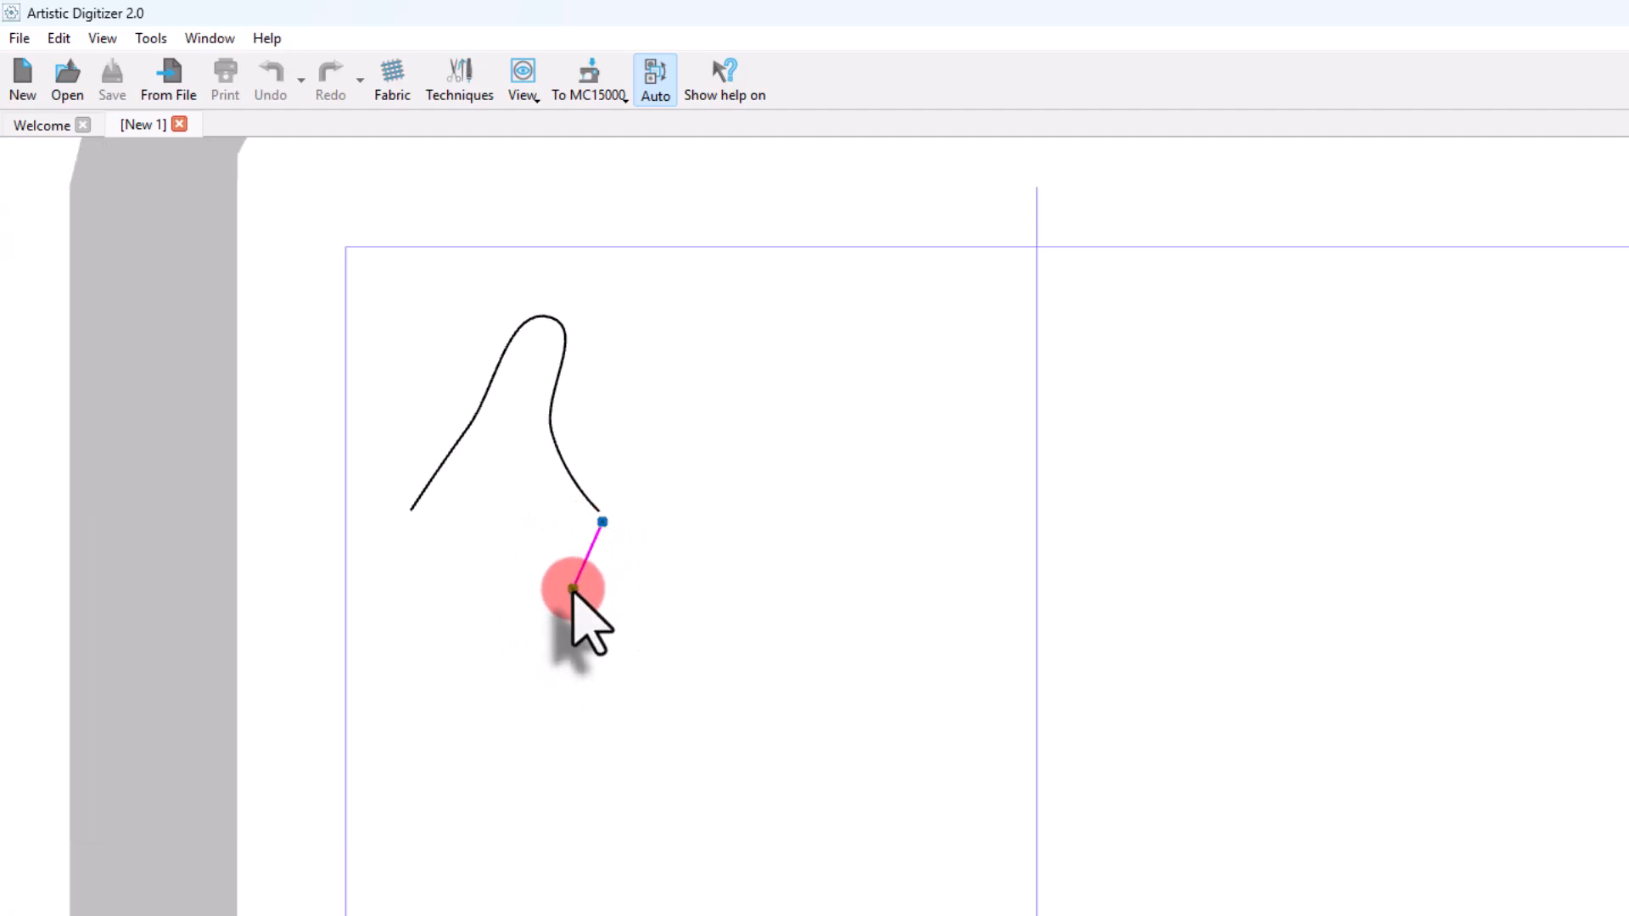
click(573, 588)
click(514, 734)
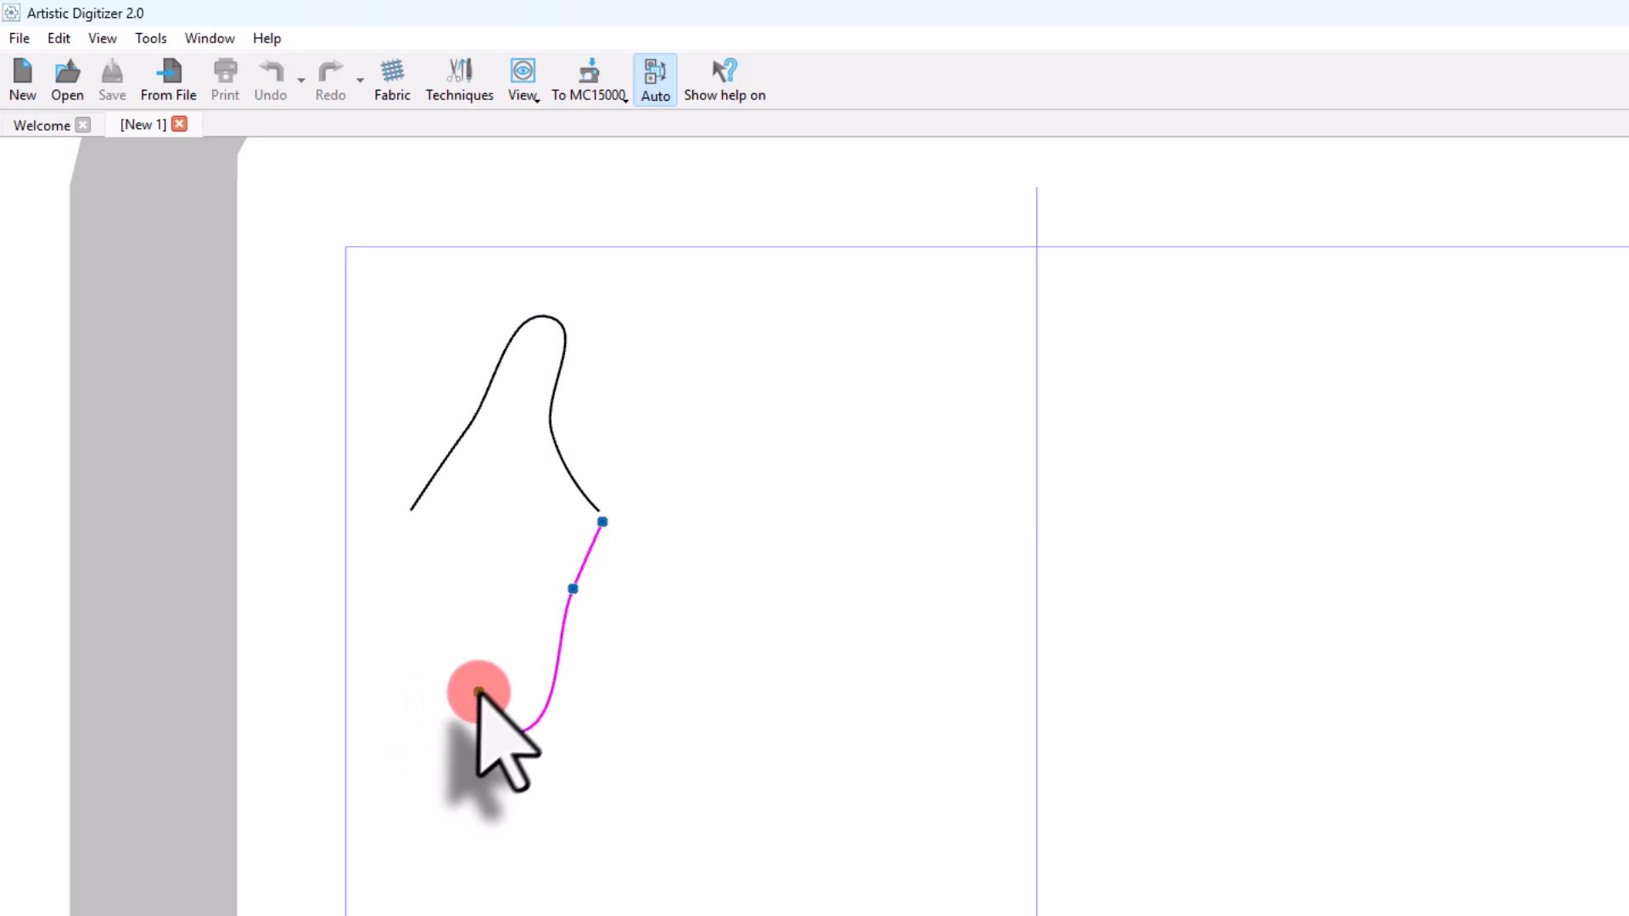
click(492, 676)
click(410, 533)
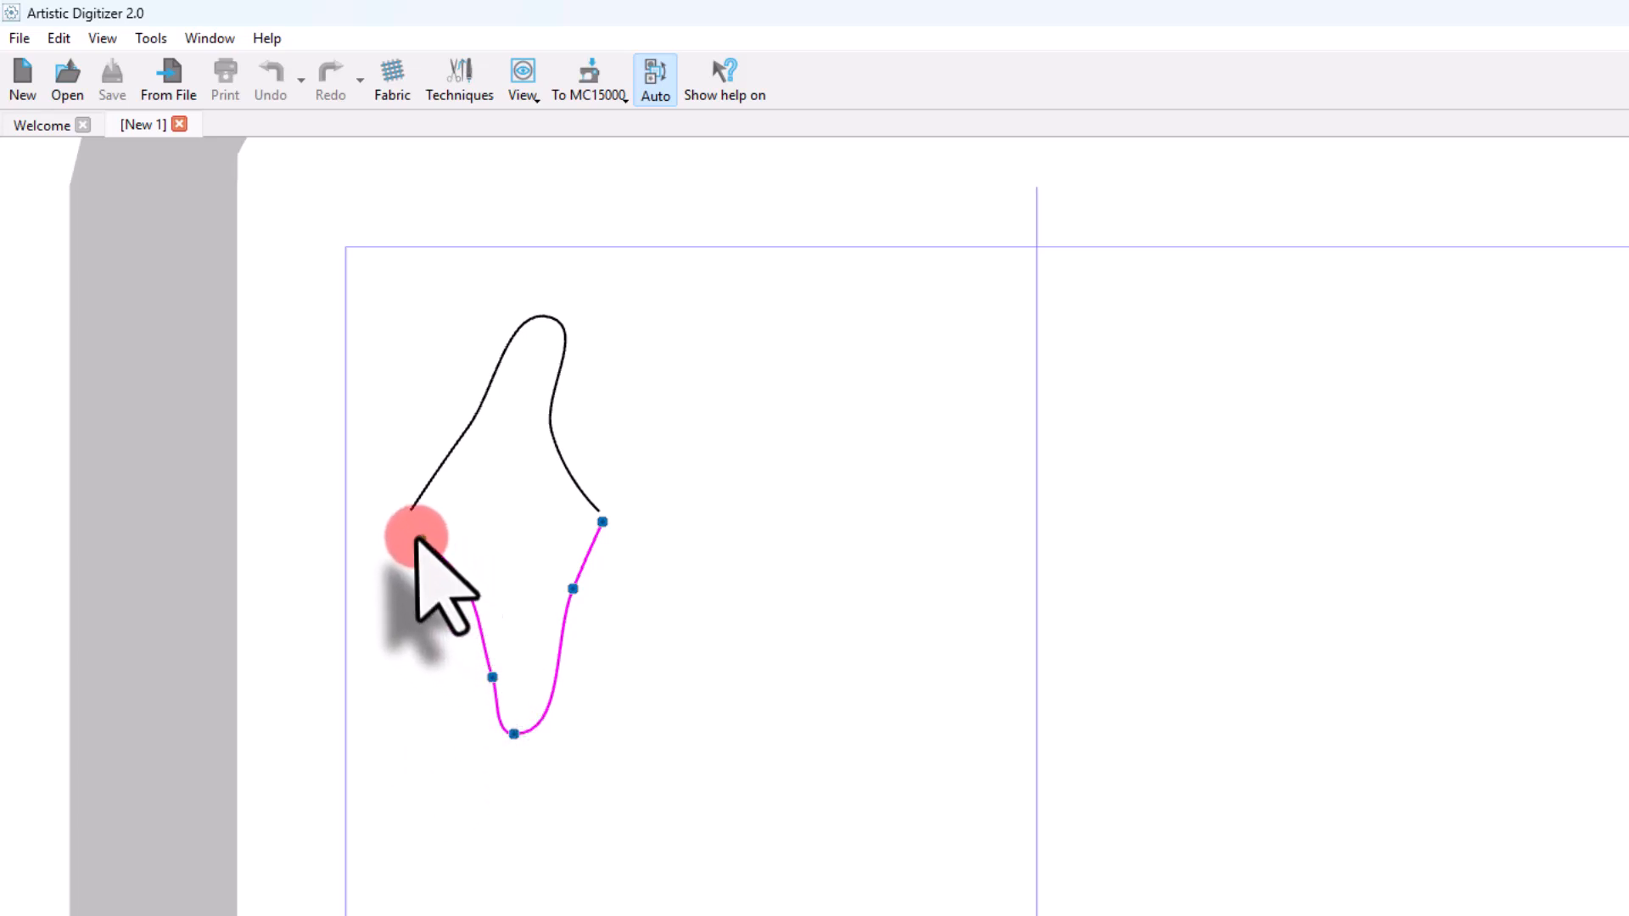
right_click(411, 536)
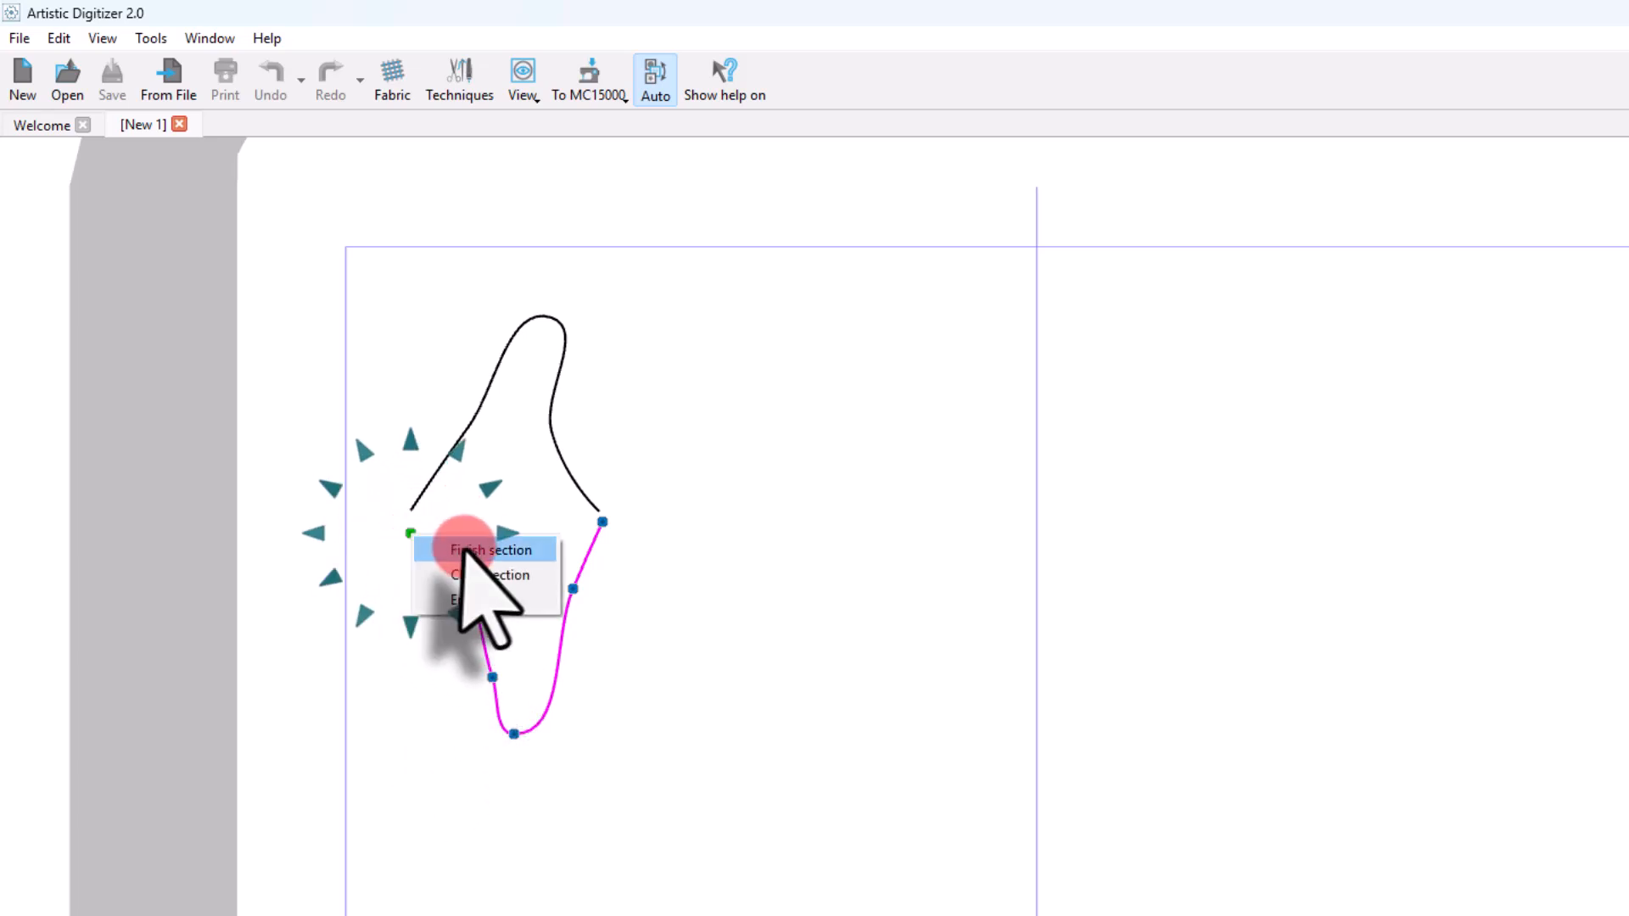
click(475, 550)
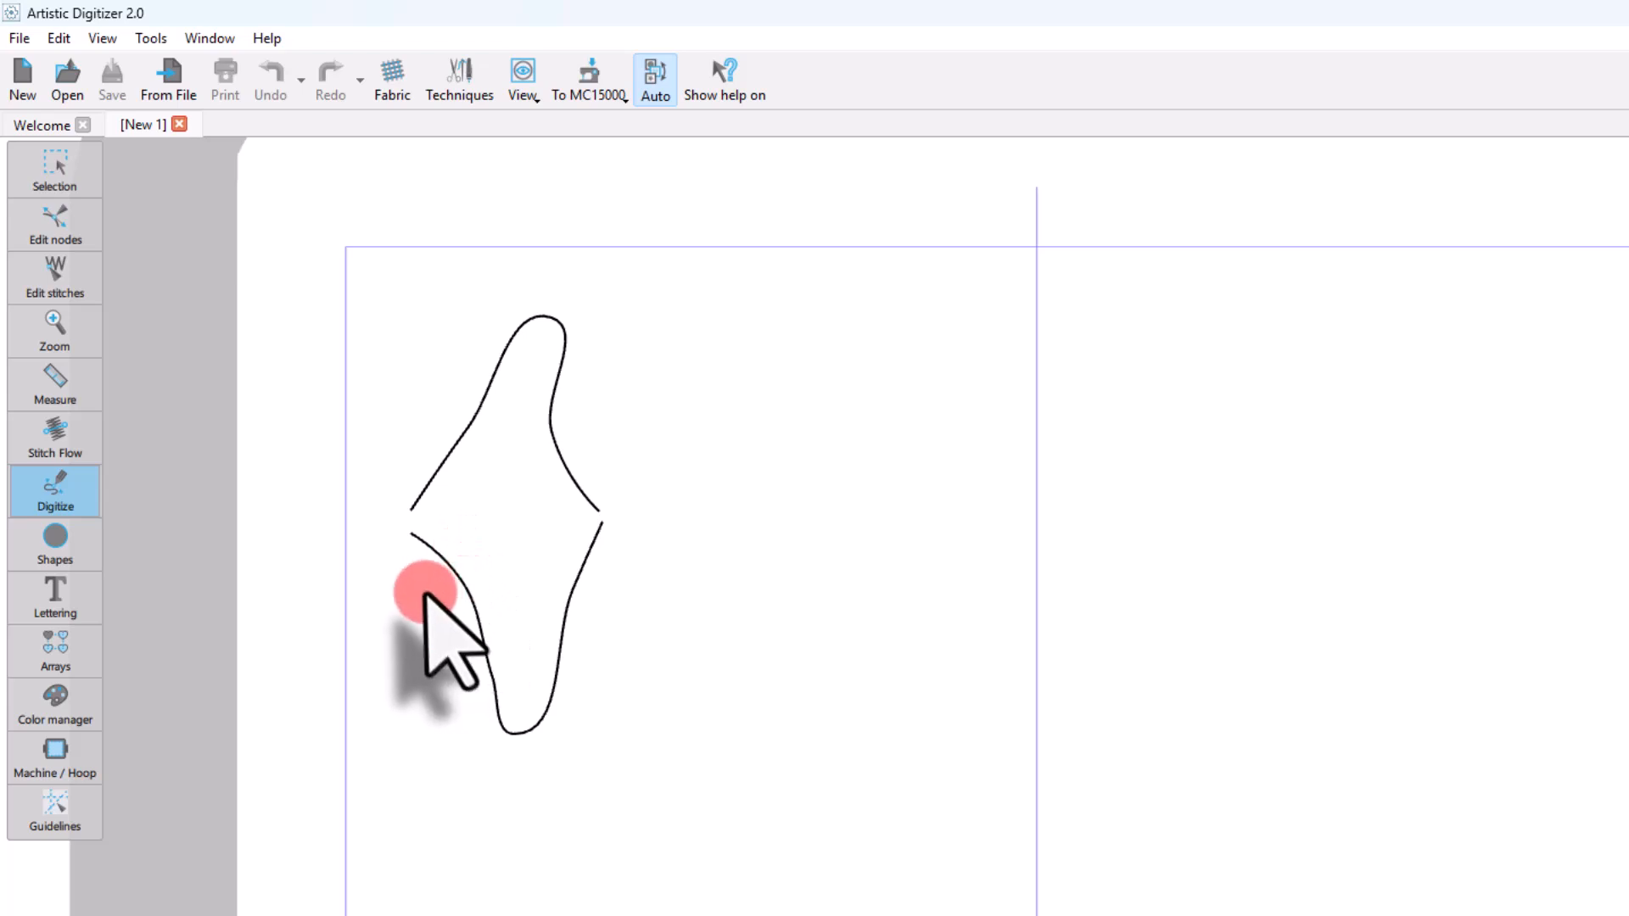
right_click(628, 535)
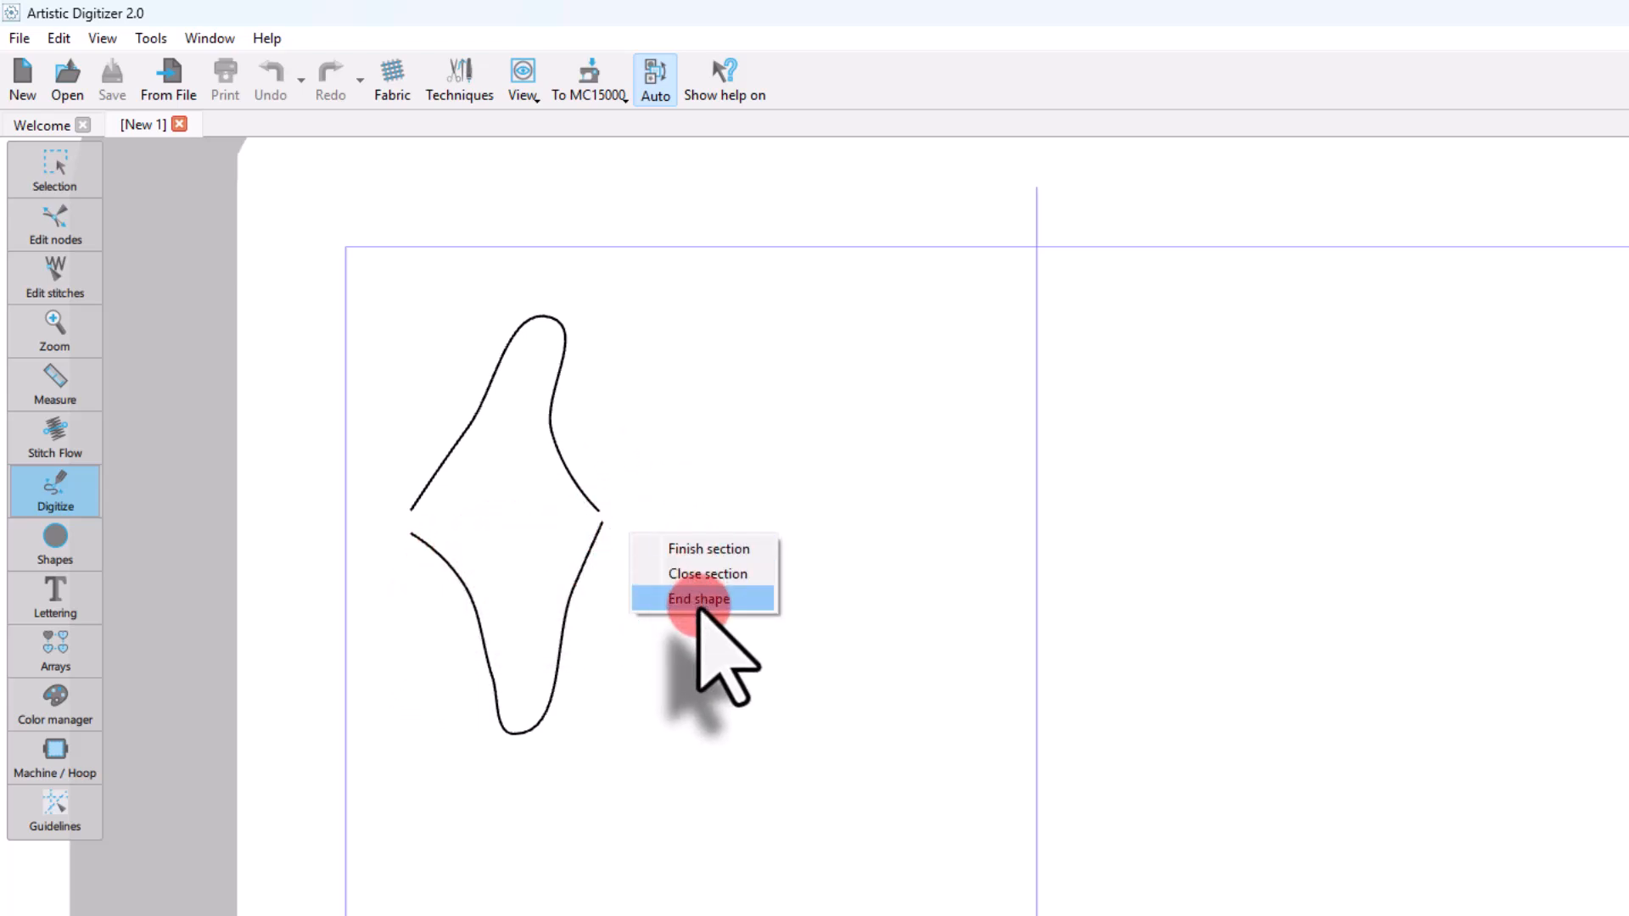
click(700, 599)
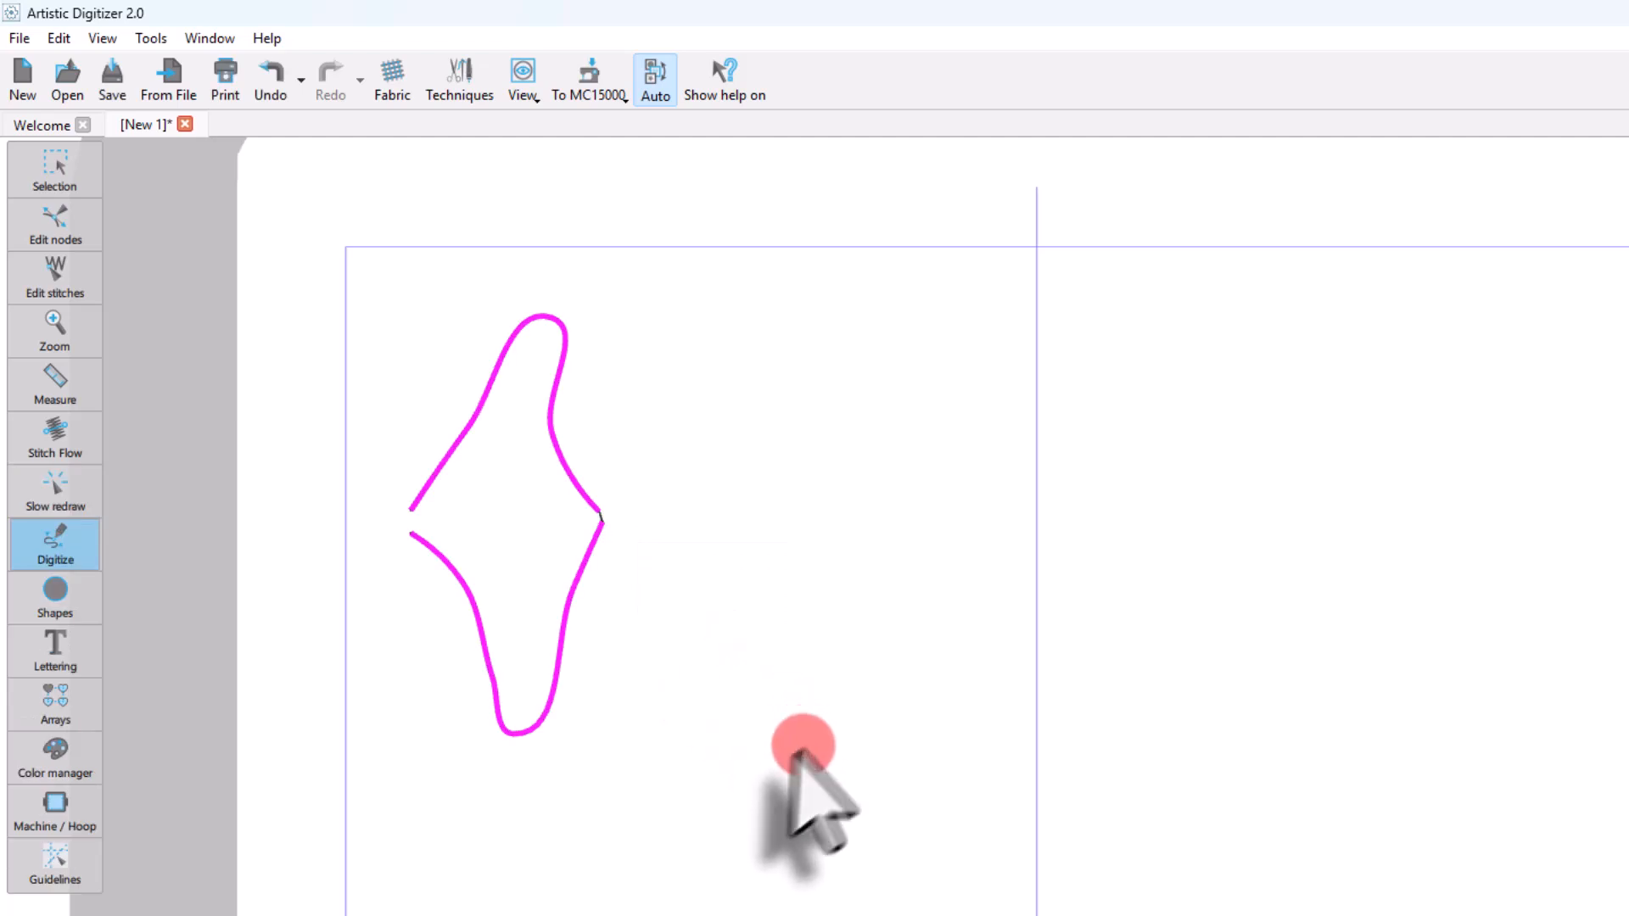
- Examine close up how the stitches connect the two sections at the shape's right-hand gap, with the shape deselected
scroll(577, 509, up, 5)
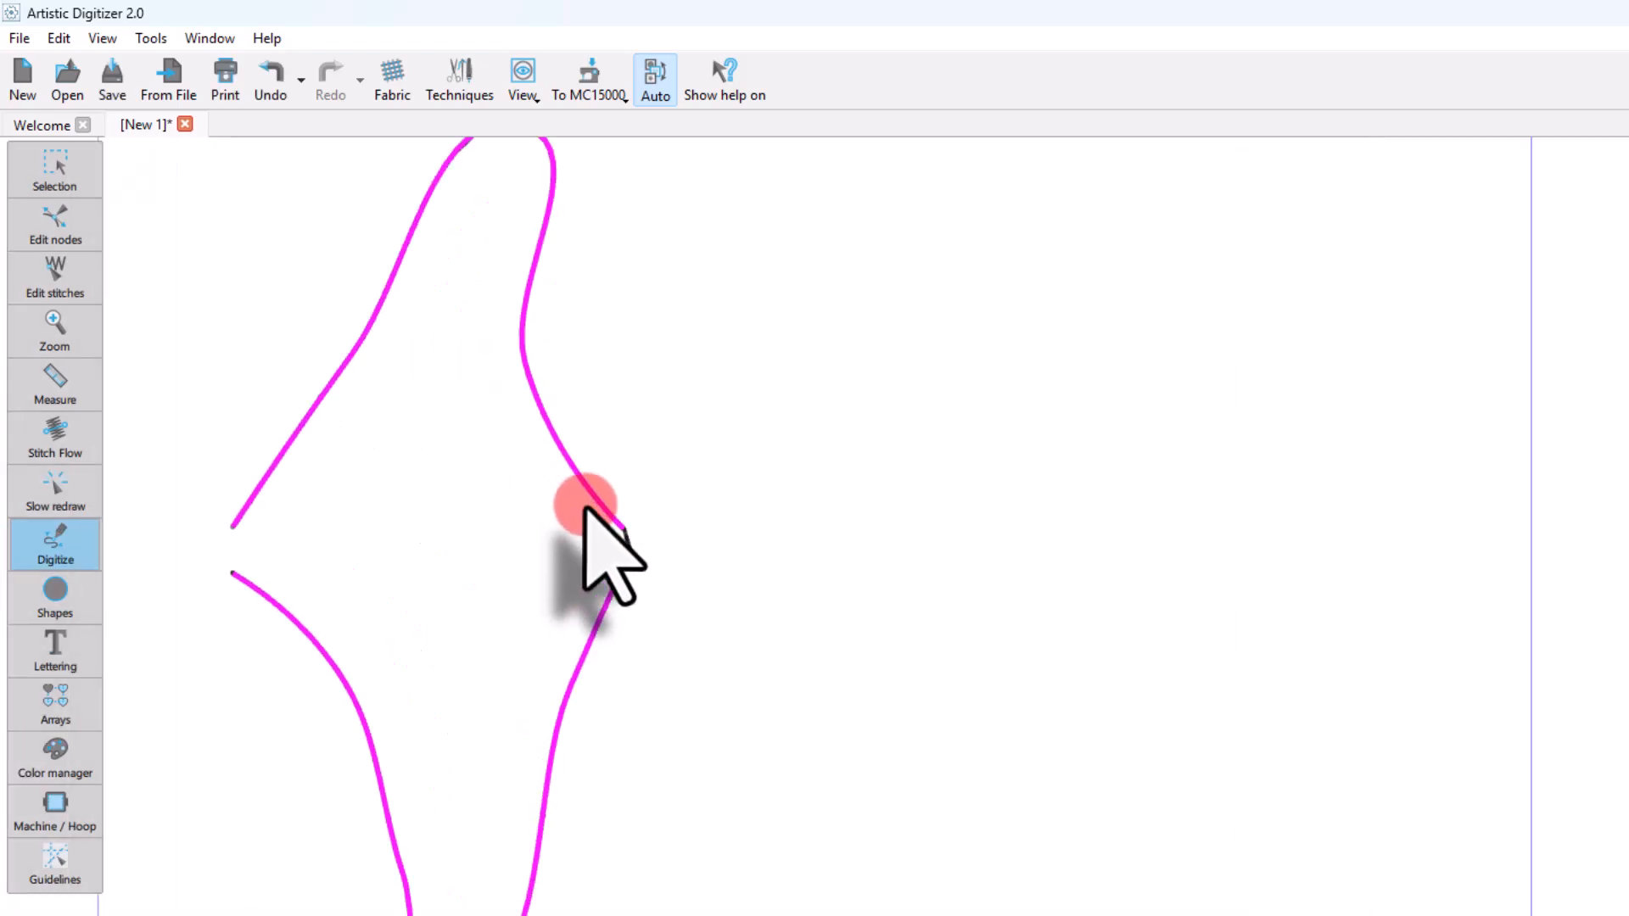
click(822, 582)
key(Escape)
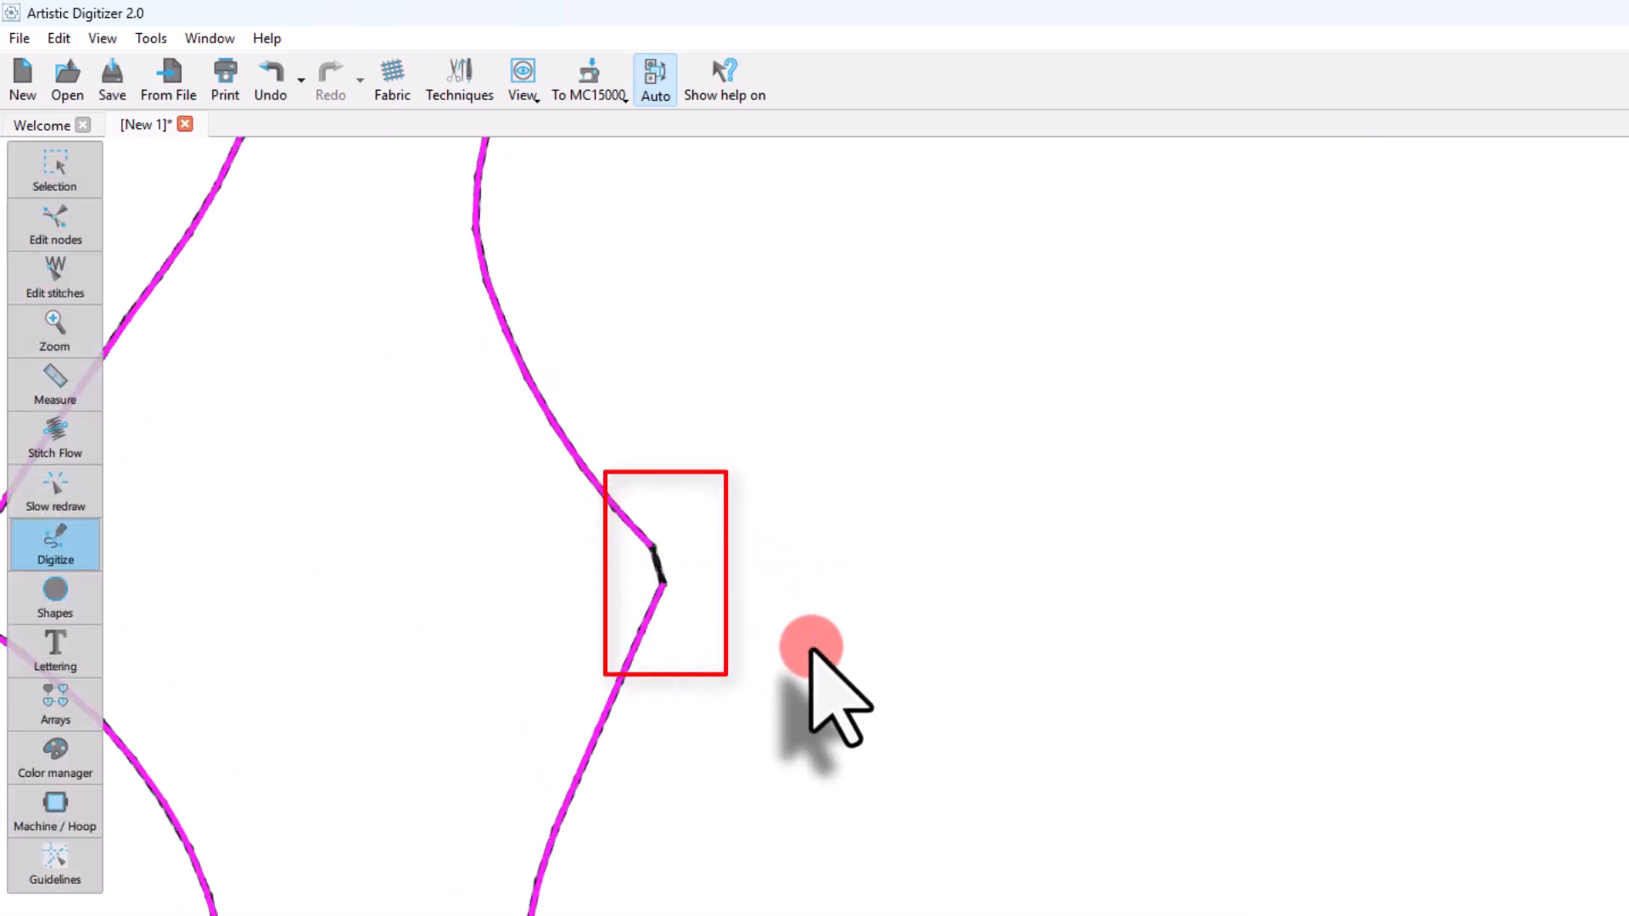
key(Escape)
click(786, 672)
scroll(618, 611, down, 5)
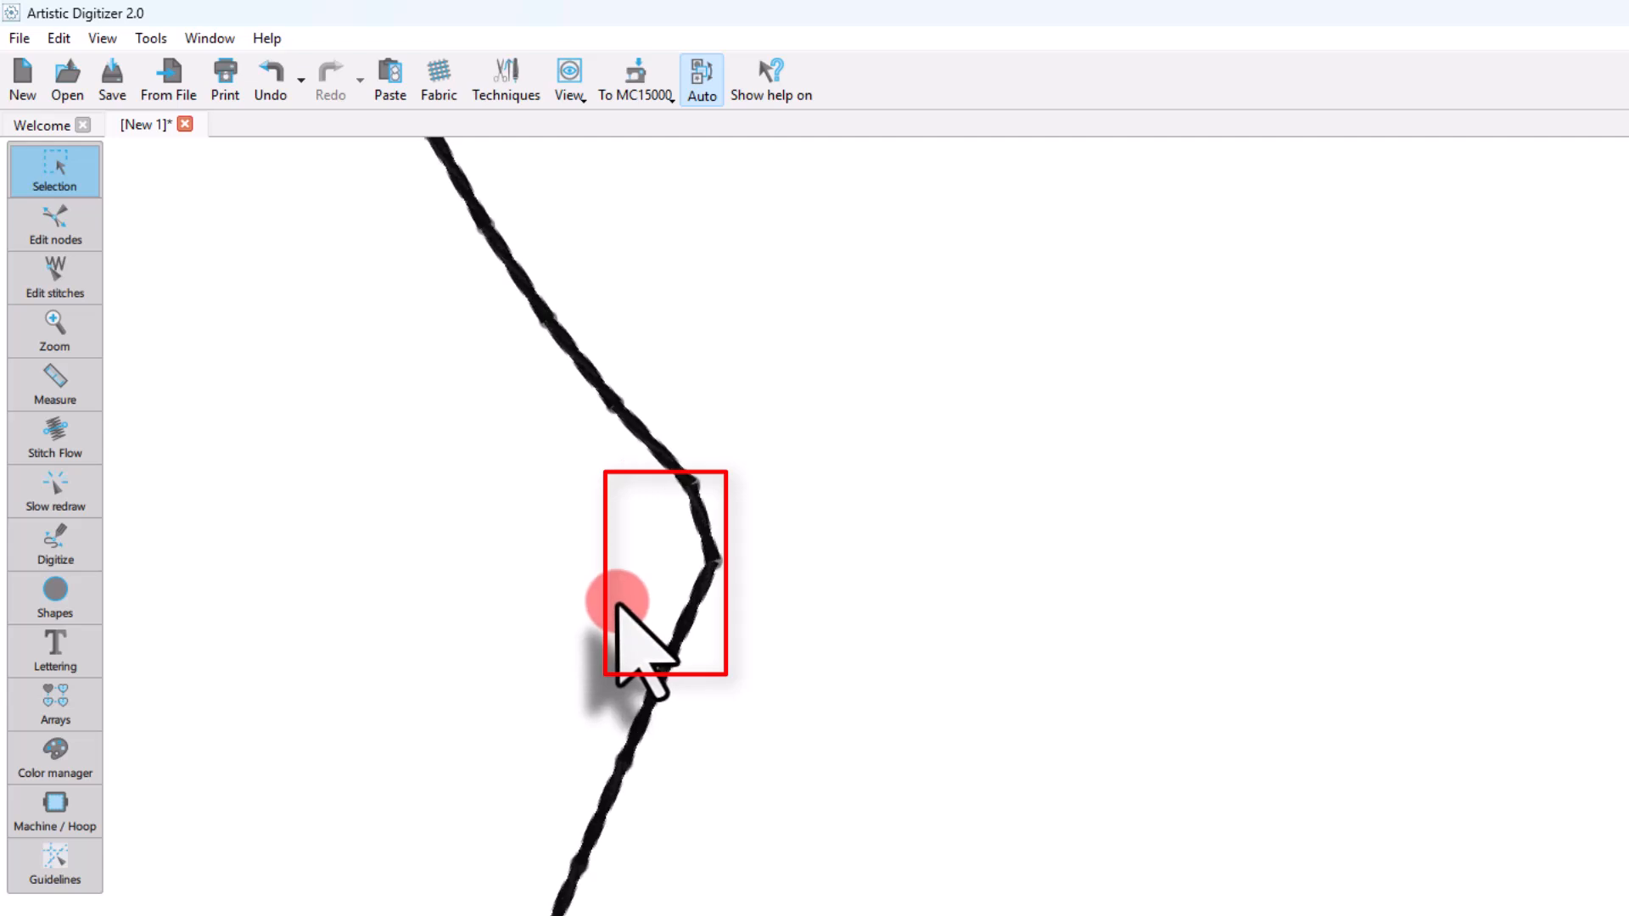
scroll(601, 605, down, 1)
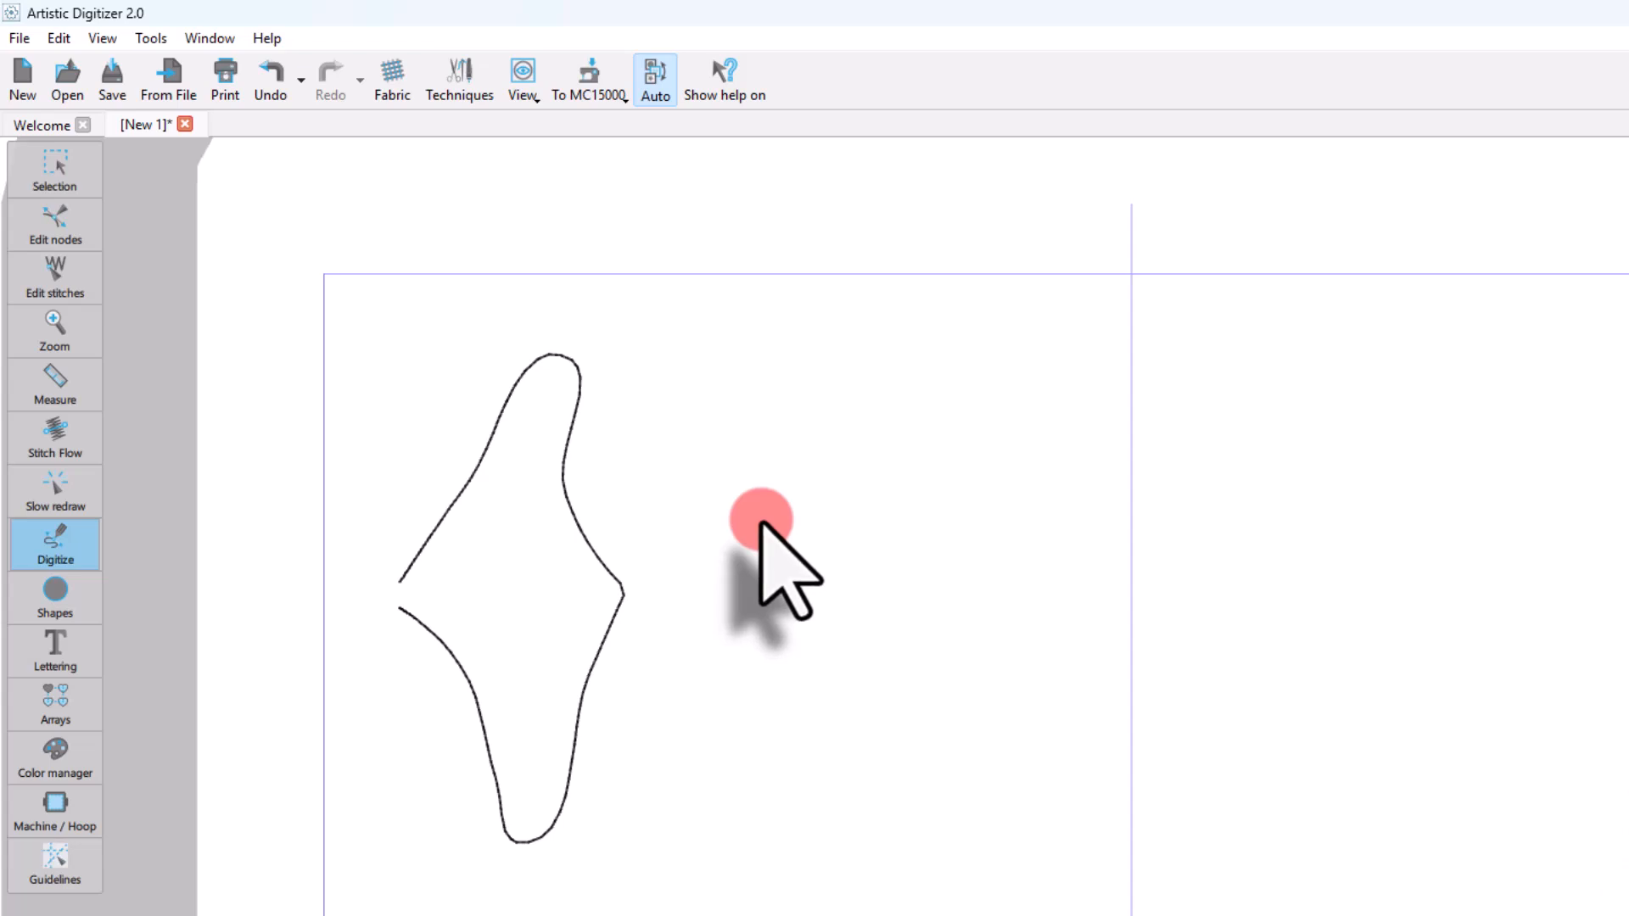
- Draw a four-node arch with the Outline shape tool to the right of the first shape and finish the section
click(754, 517)
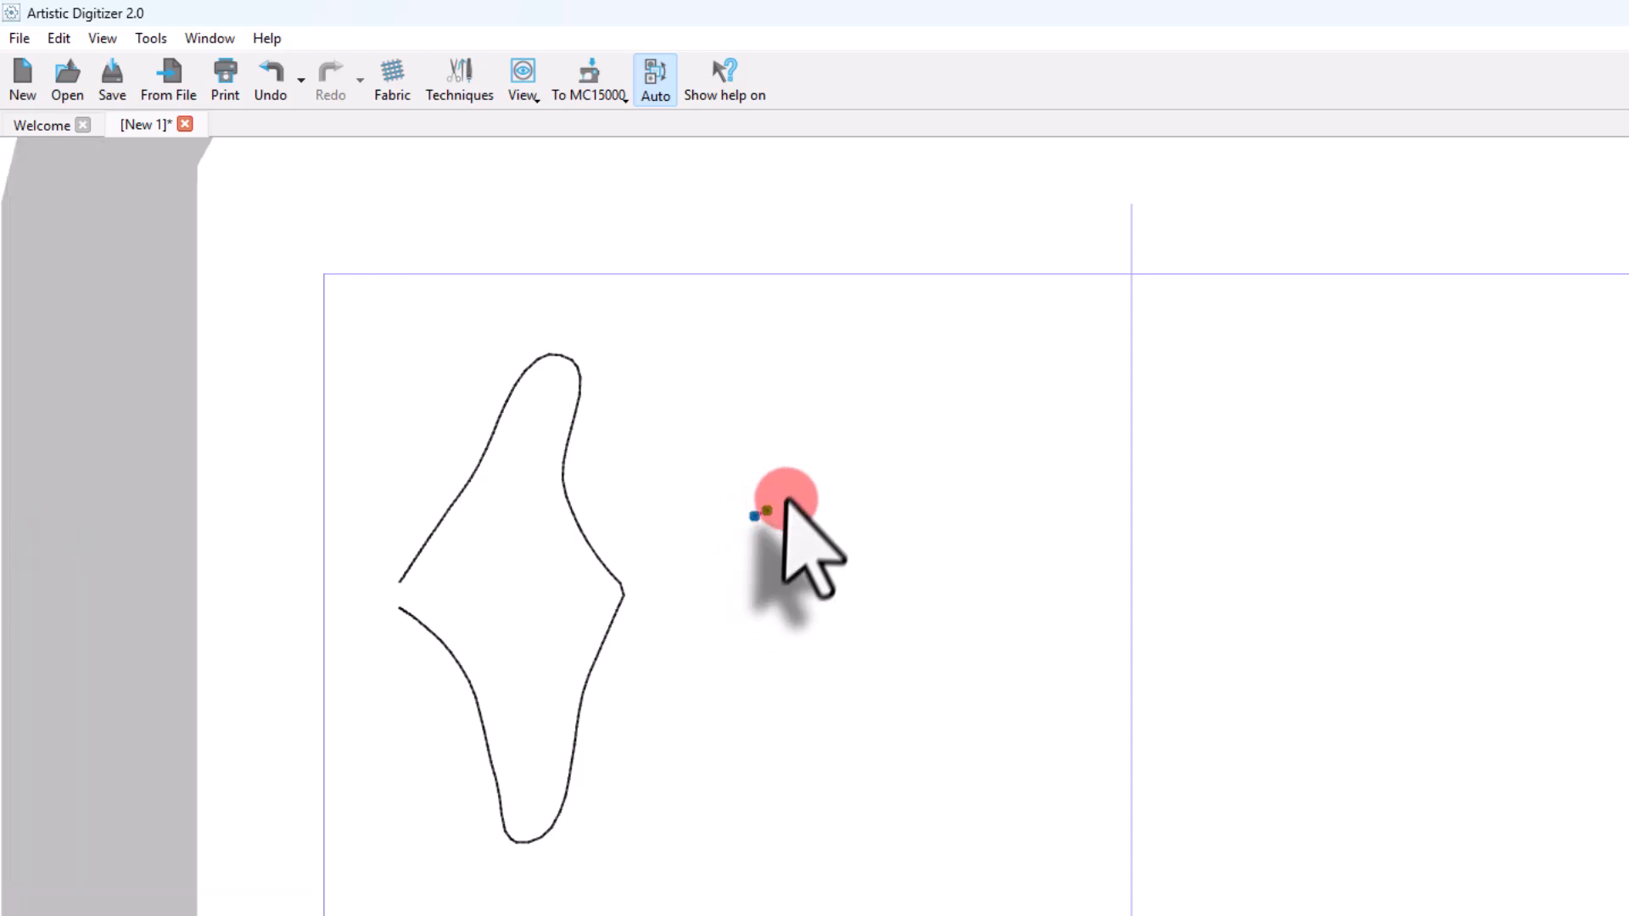
click(778, 441)
click(877, 427)
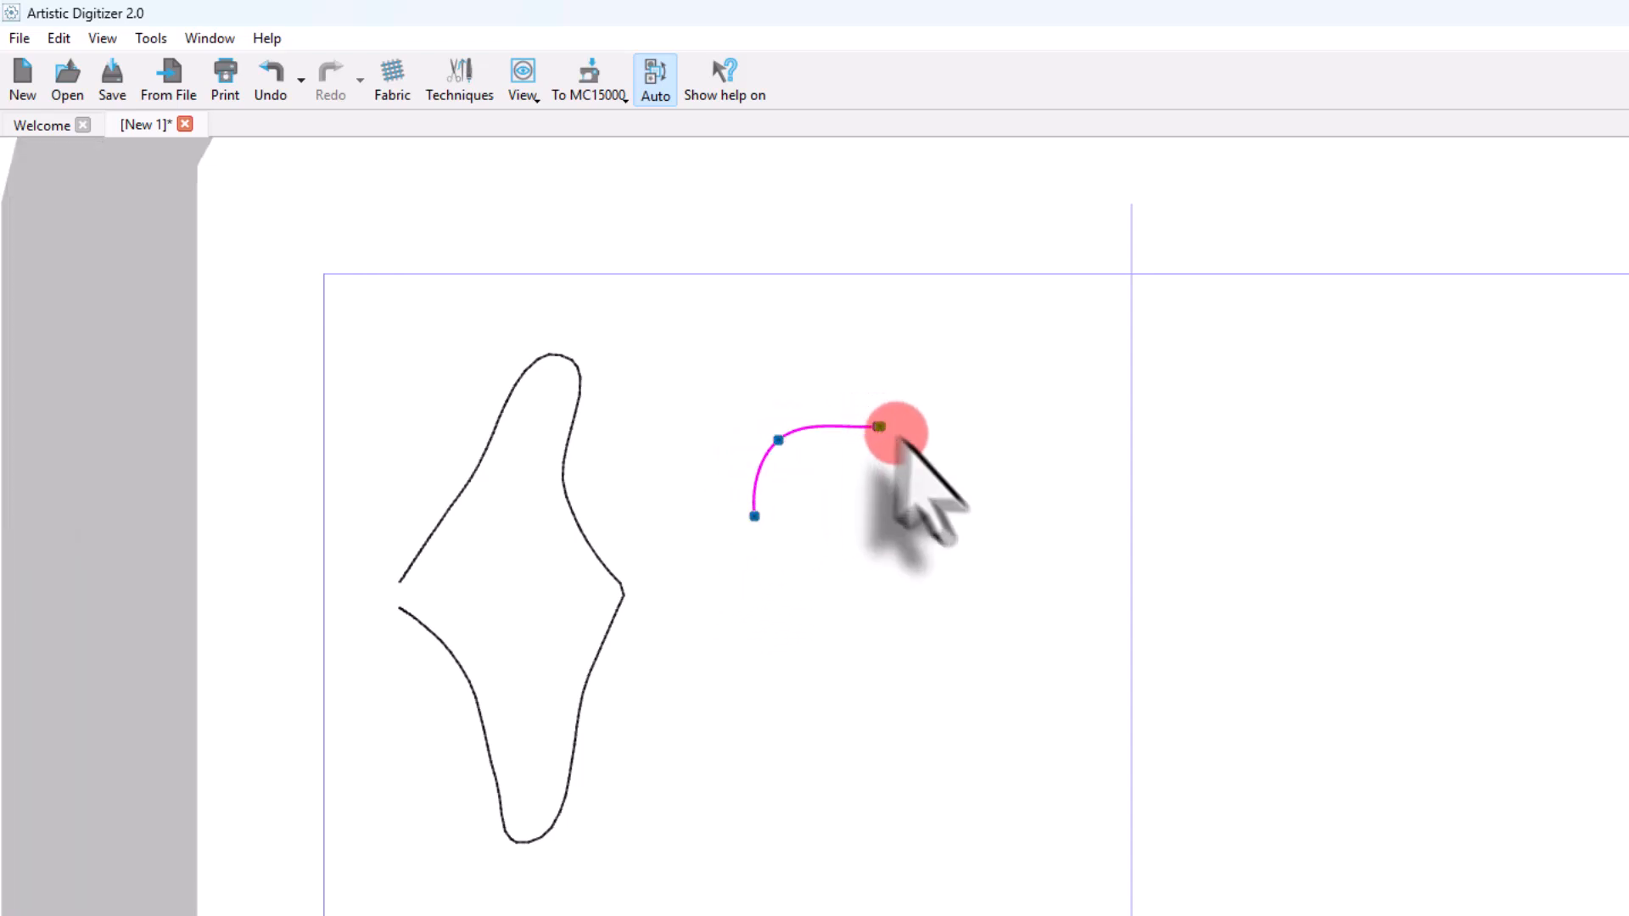
click(934, 522)
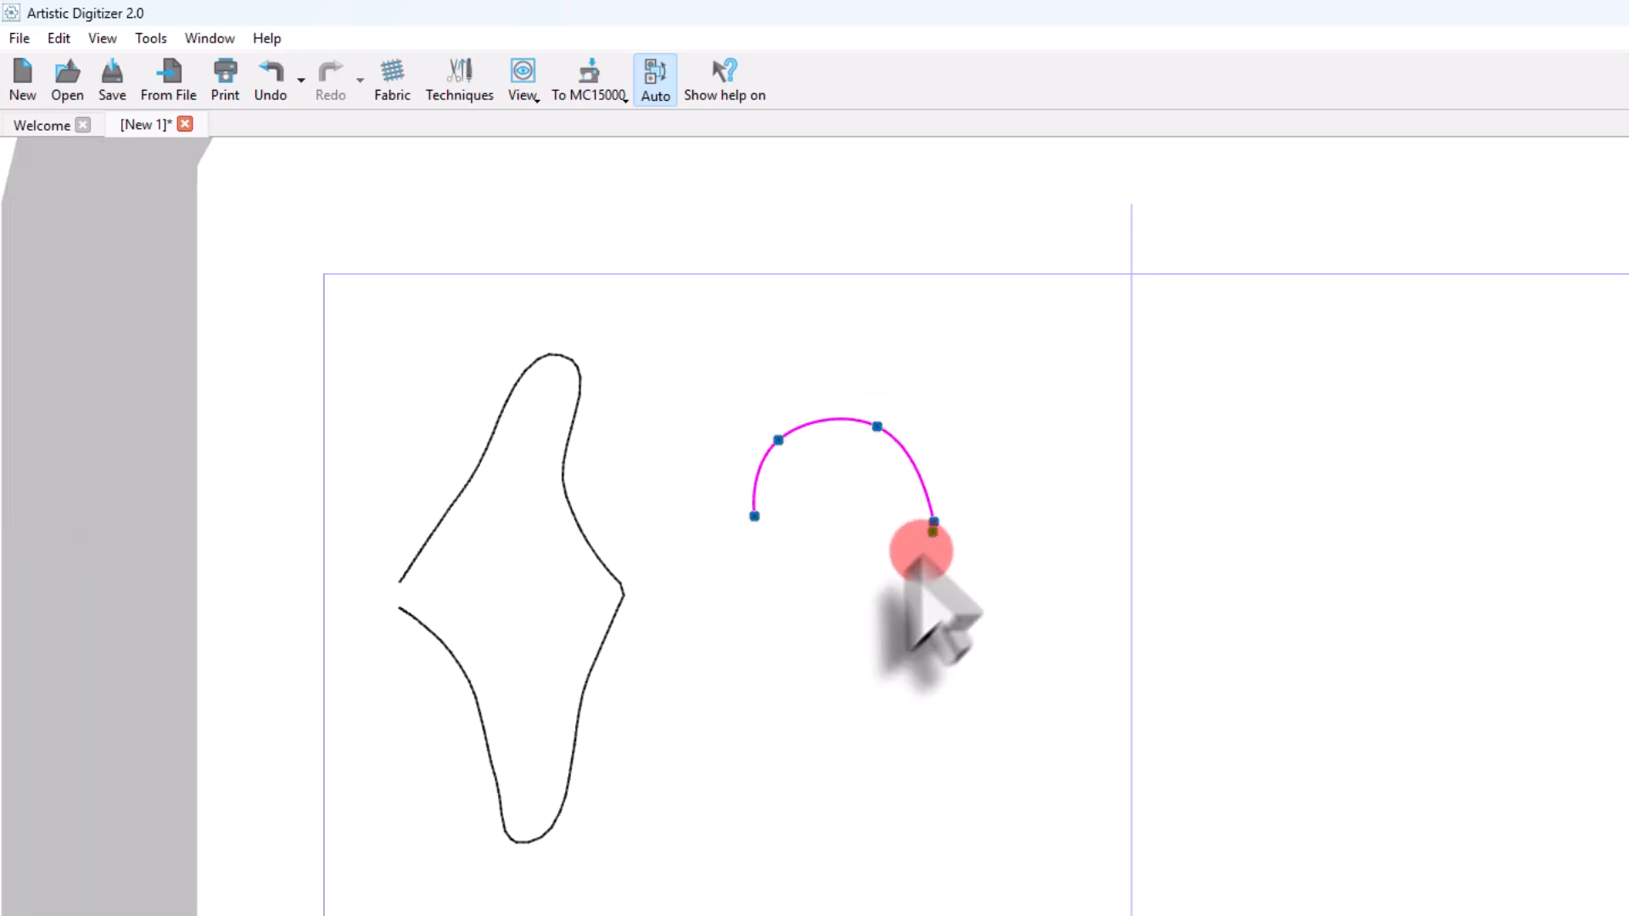
key(Return)
key(Escape)
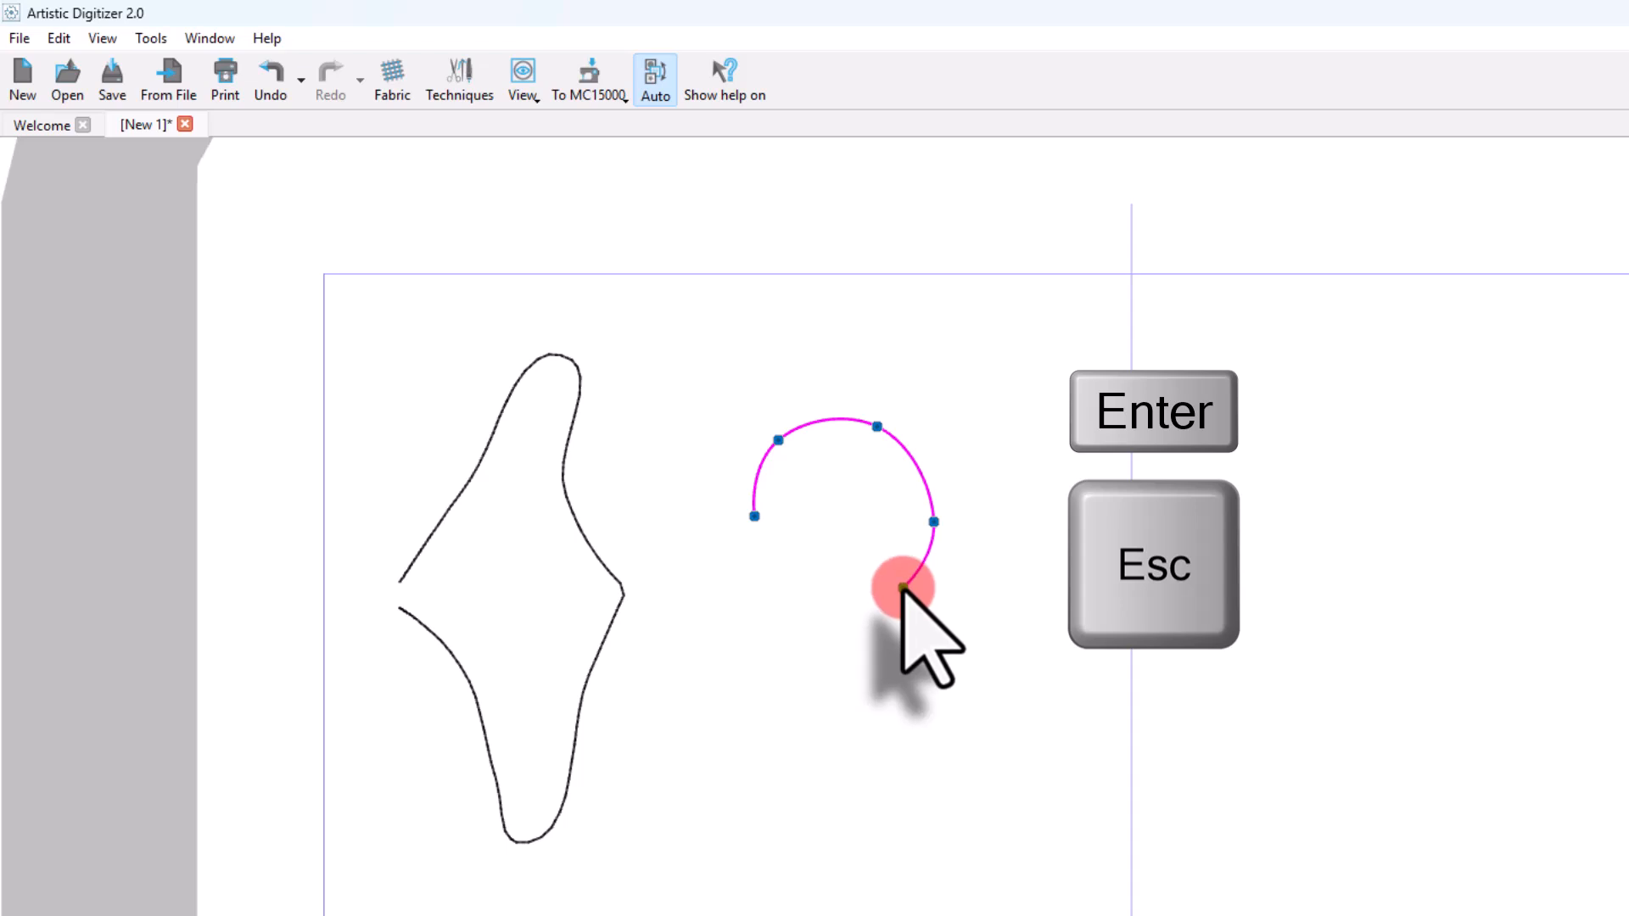
key(Return)
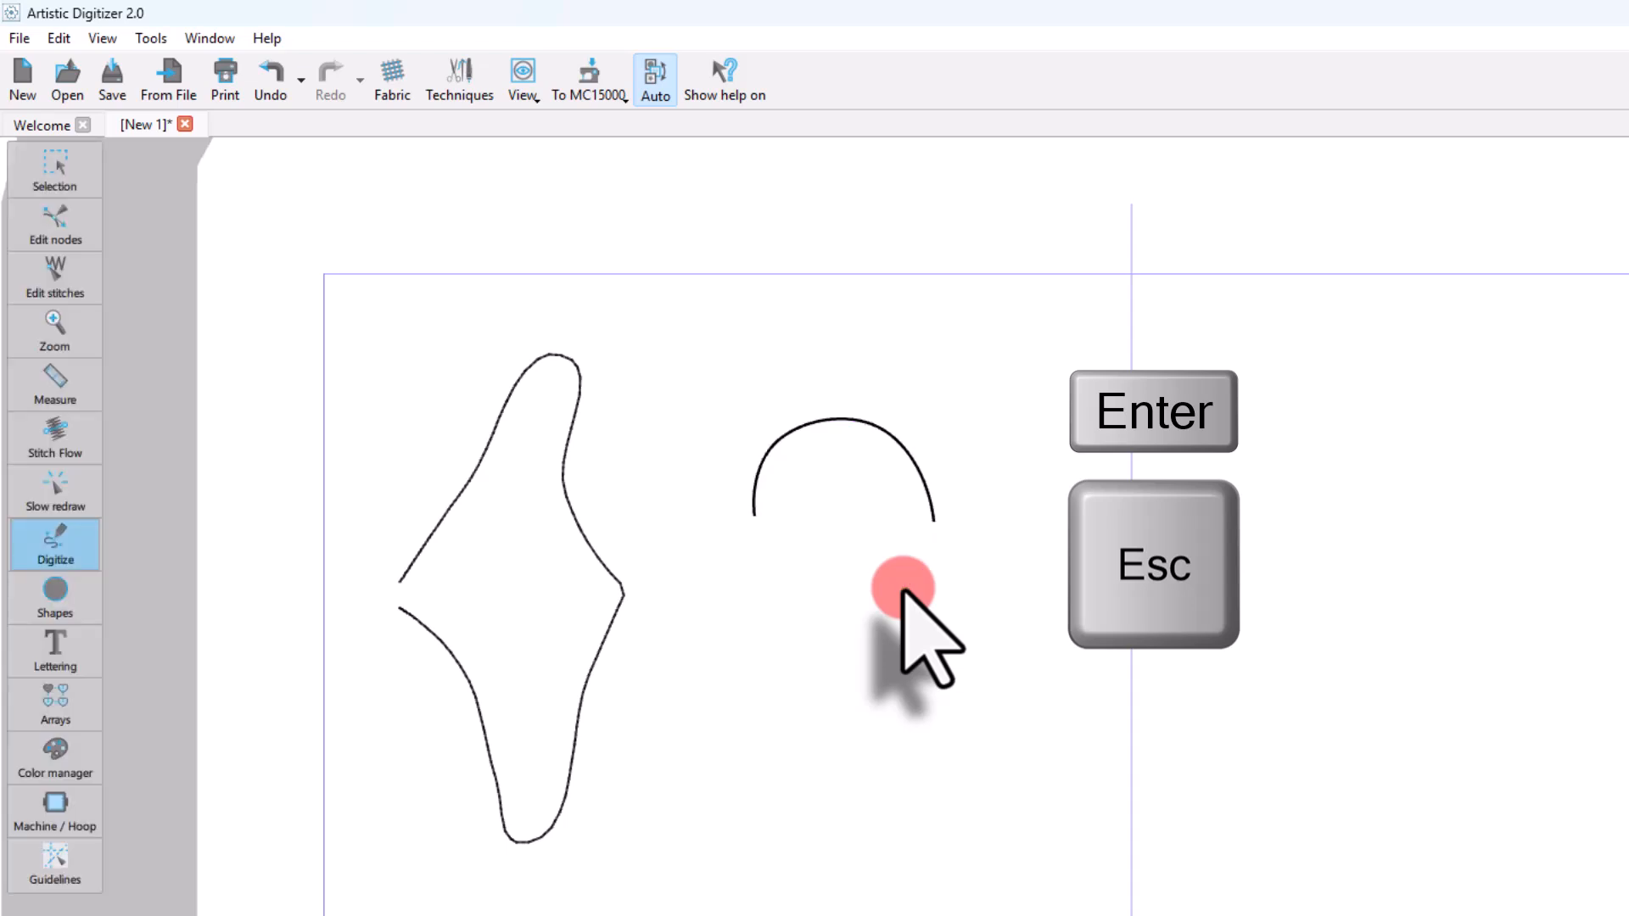
- Draw a three-node curved section below the arch and end the shape as a round outline about 27 mm wide and 30 mm high
click(756, 540)
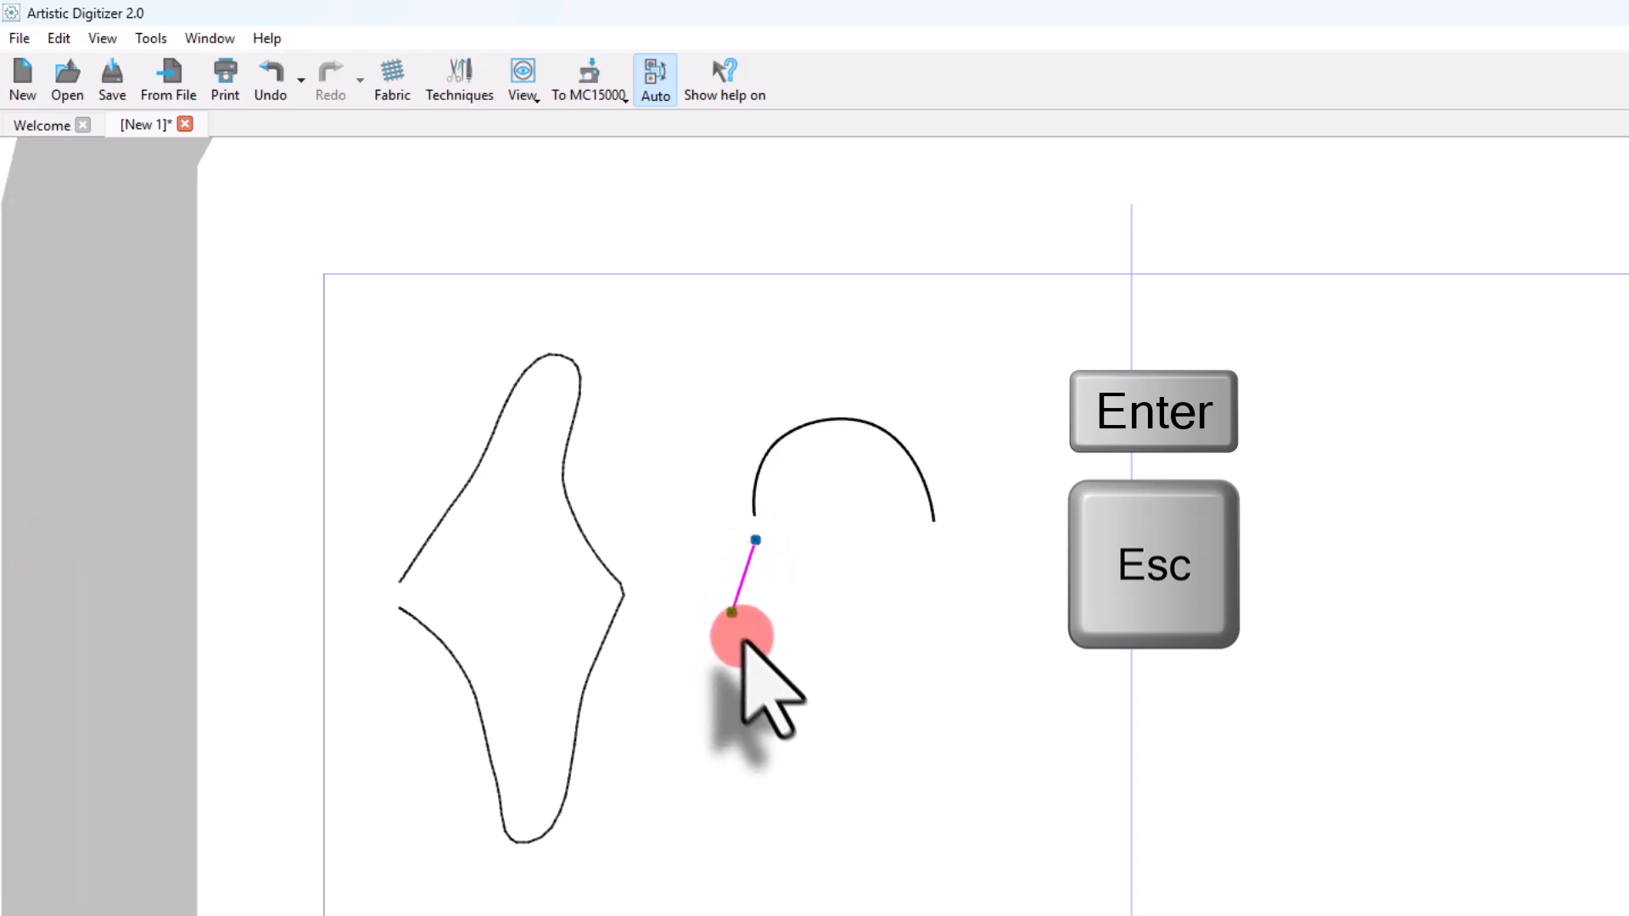
click(808, 625)
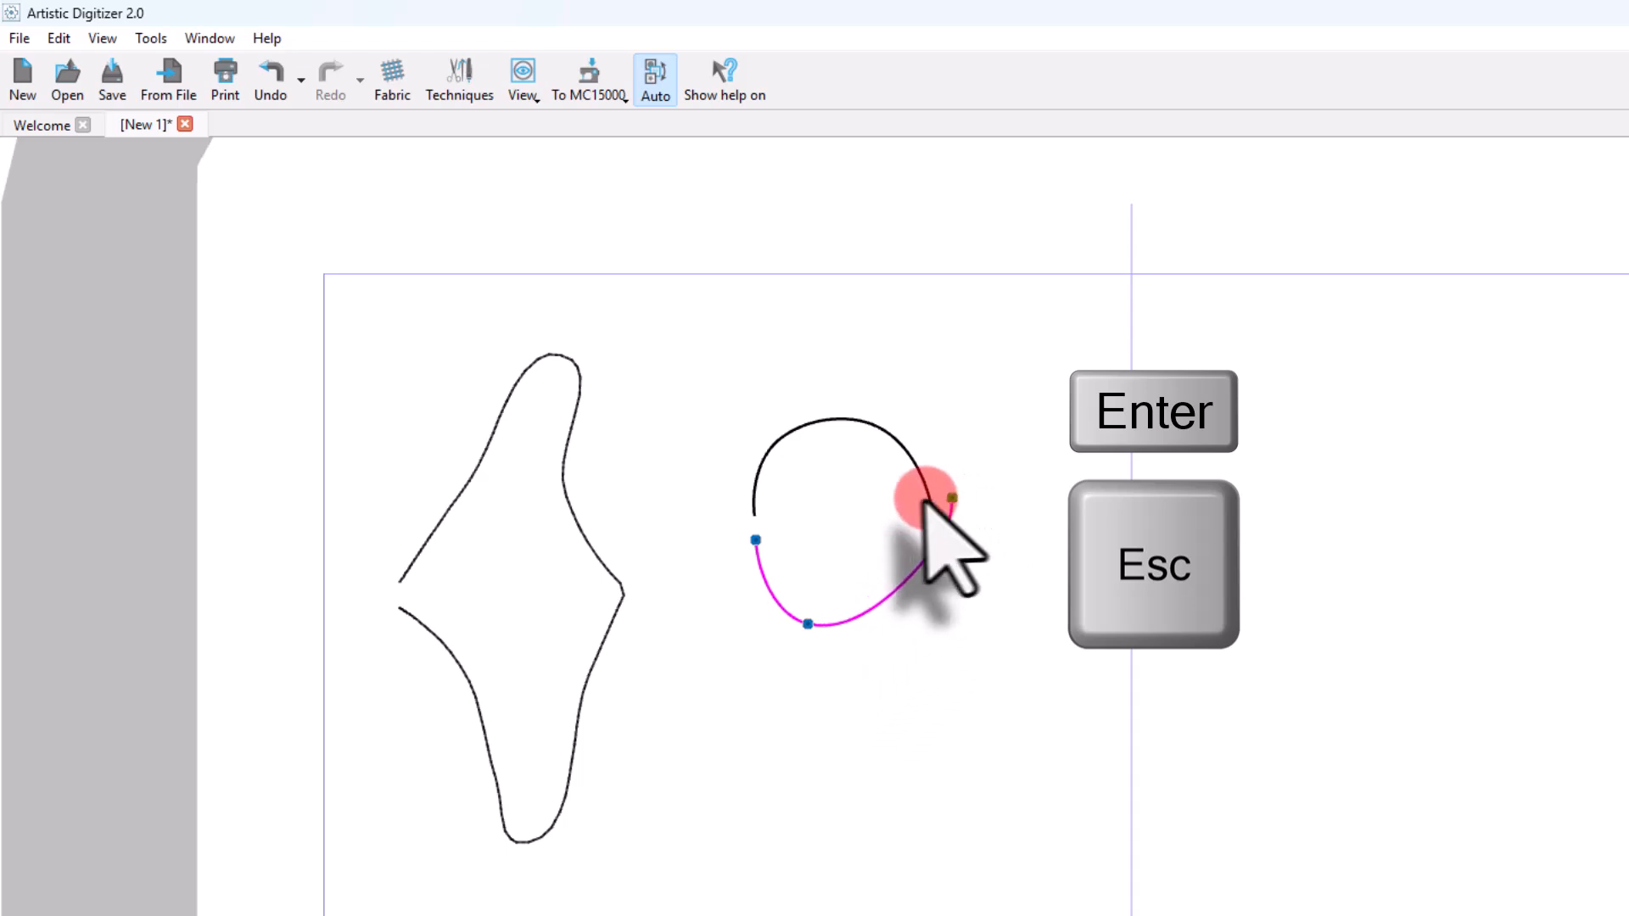
click(896, 496)
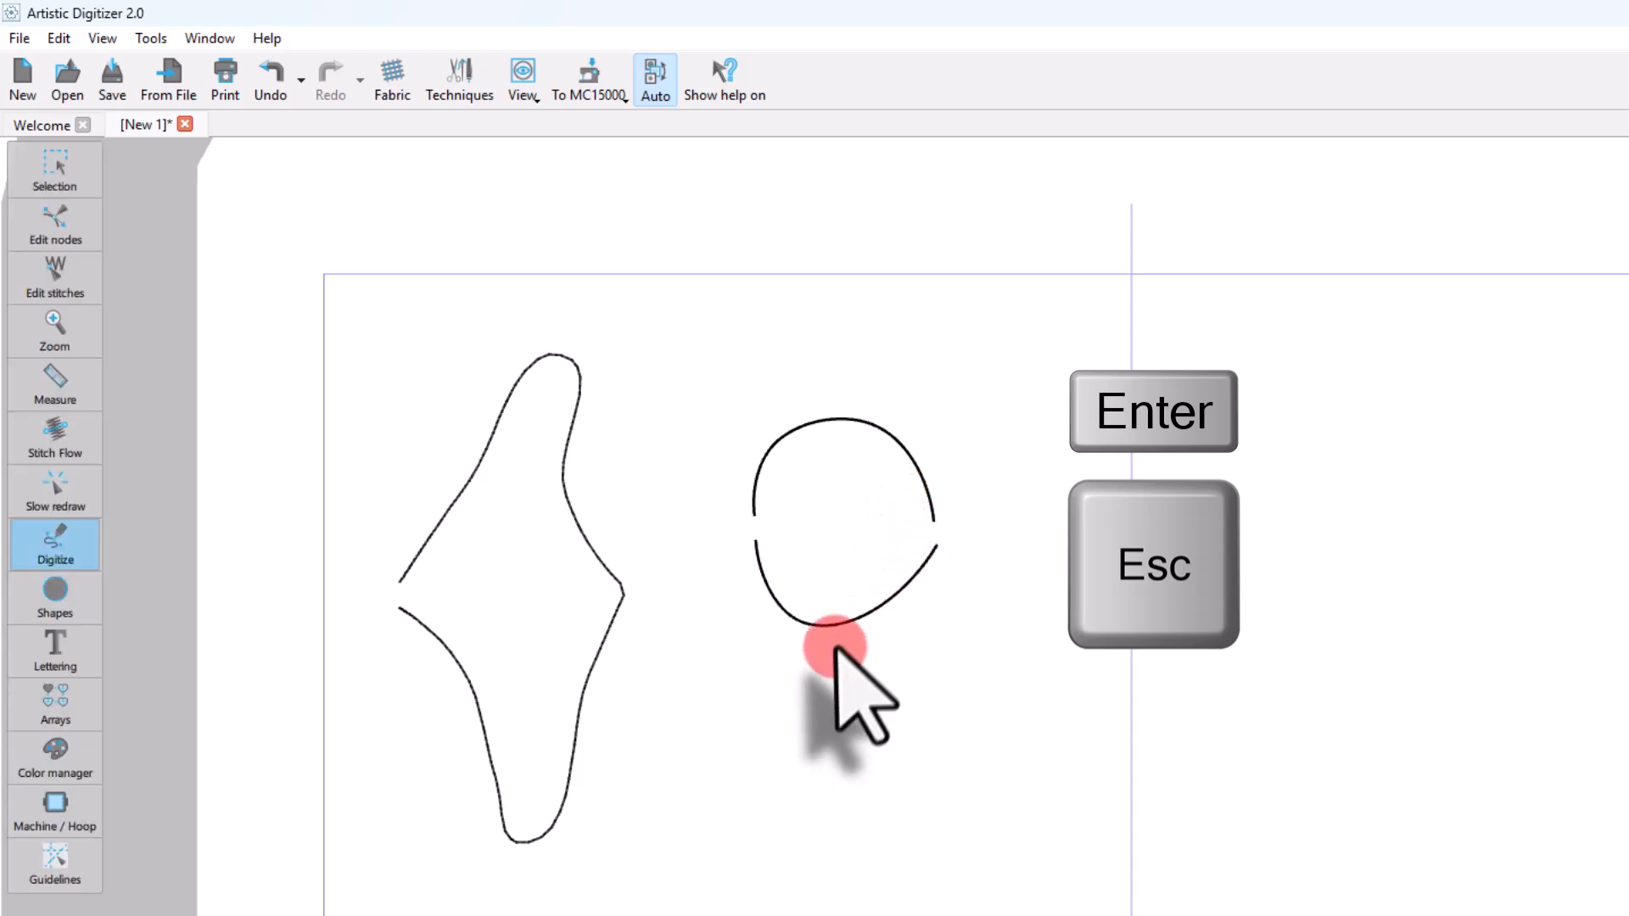
key(Return)
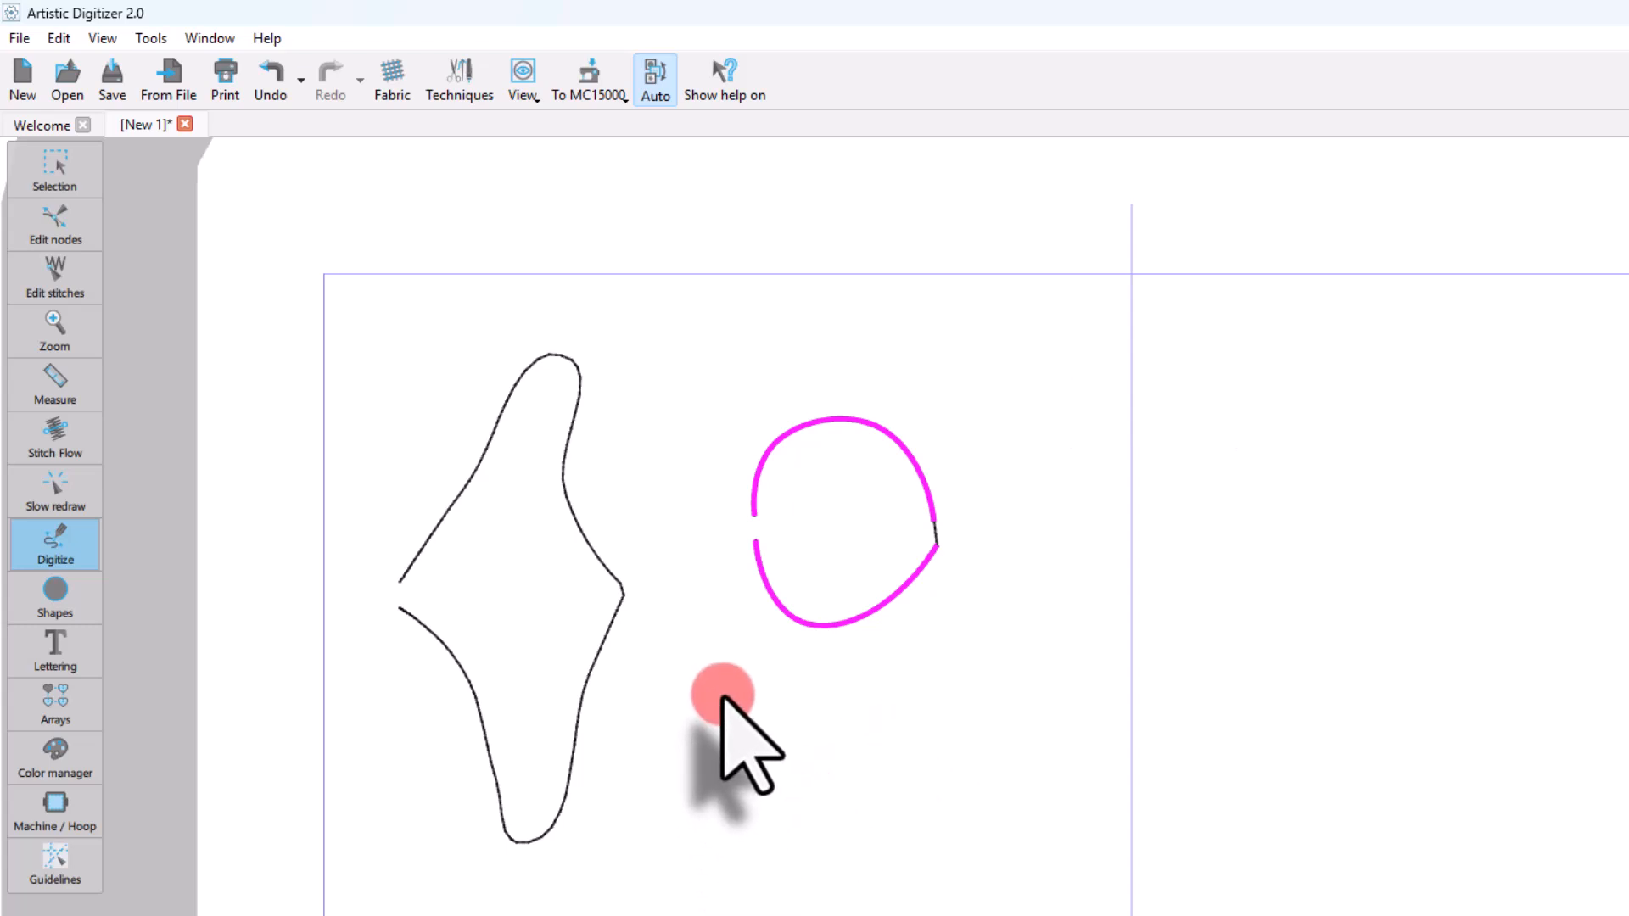
key(Return)
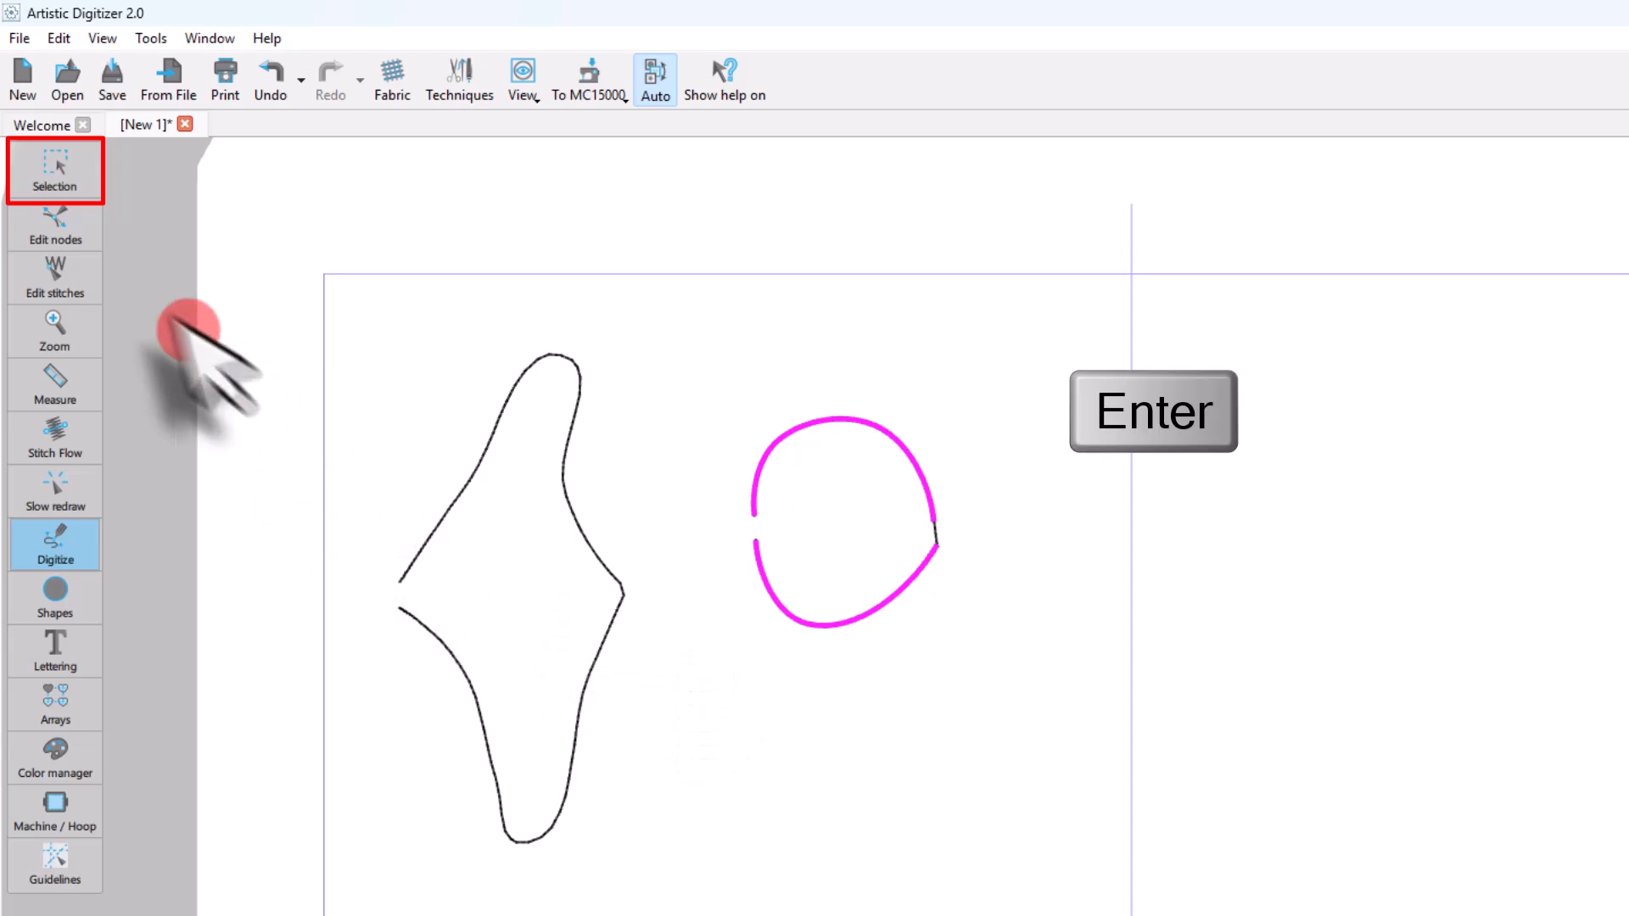
- Leave the Outline shape tool for Selection mode and deselect the round shape
click(54, 170)
key(Escape)
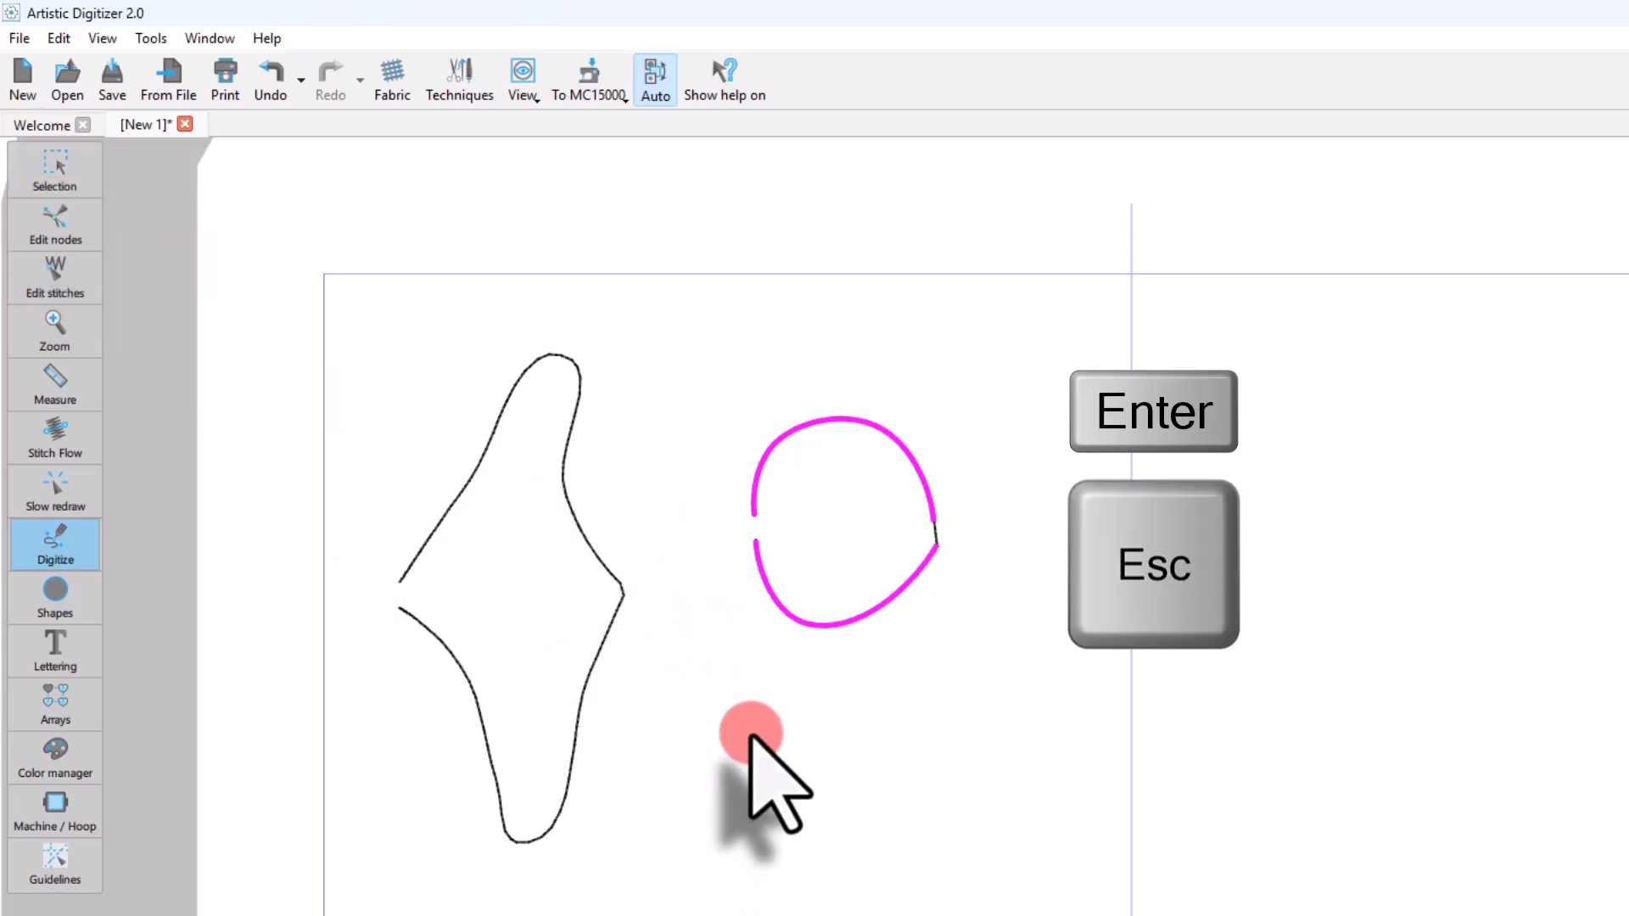
key(Escape)
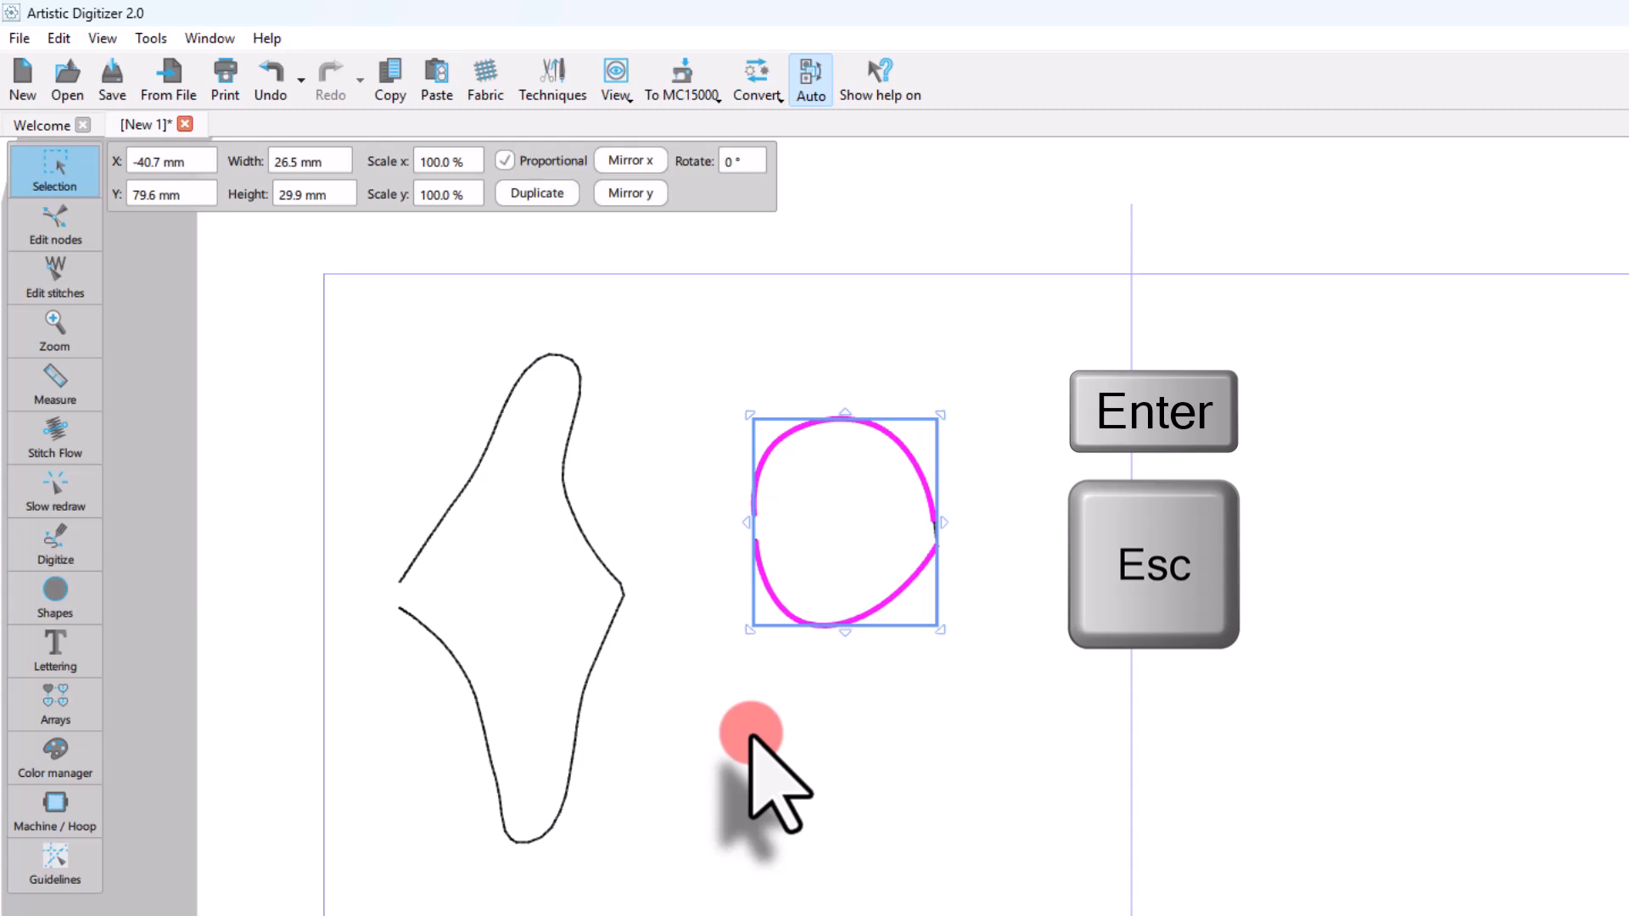
click(871, 746)
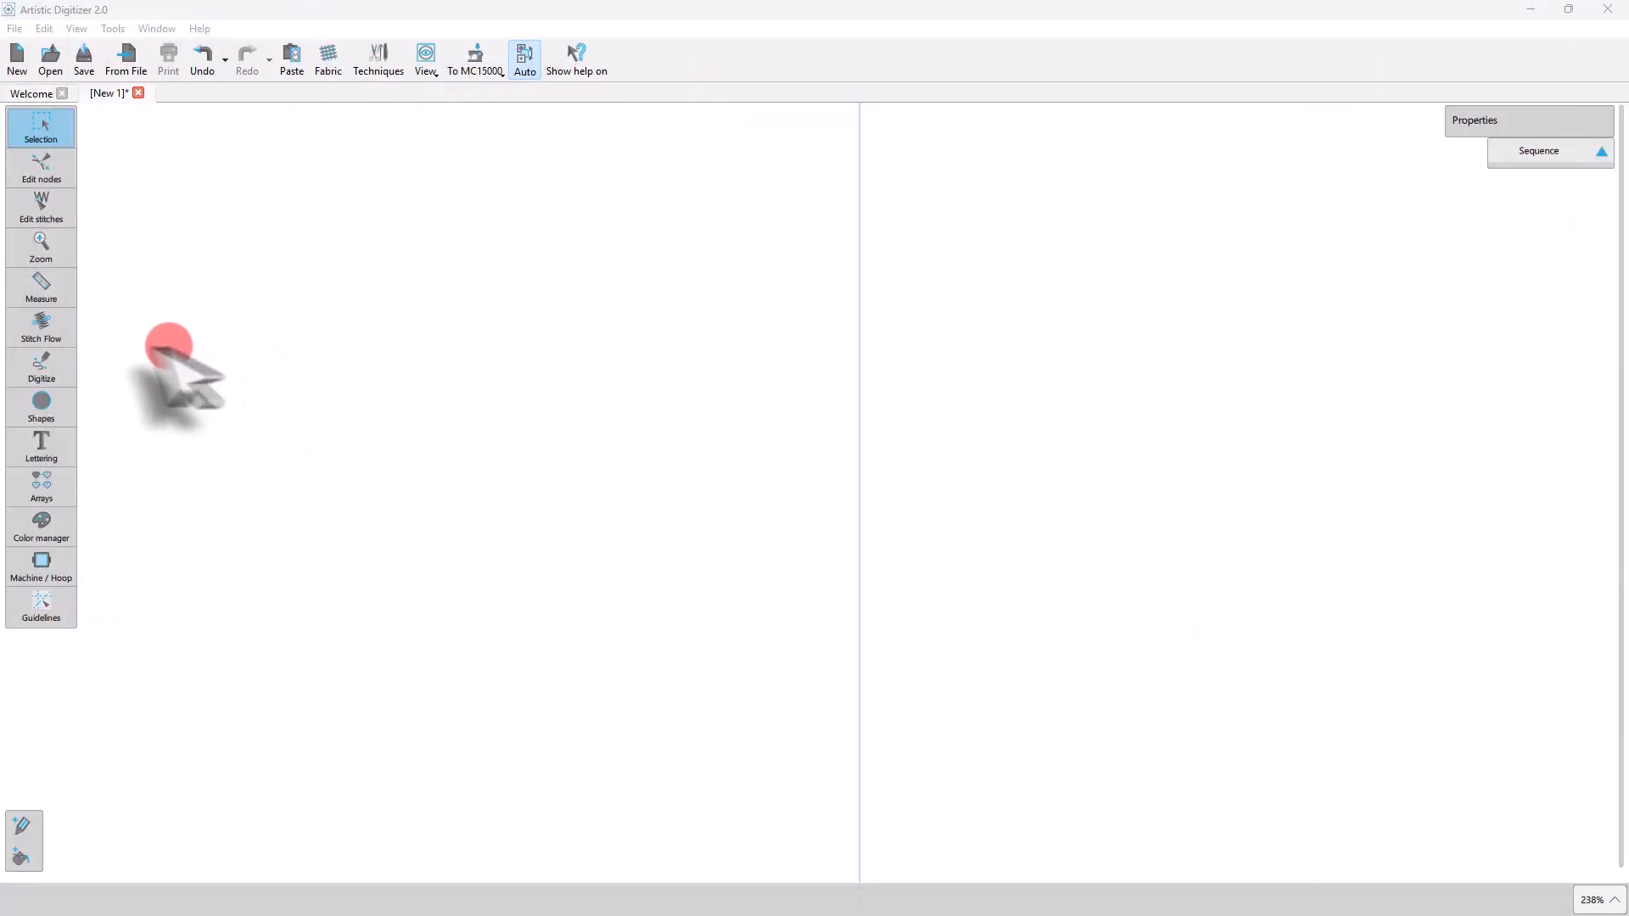
- Draw a rounded outline with five curved nodes using the Outline shape tool and close it on its first node
click(93, 360)
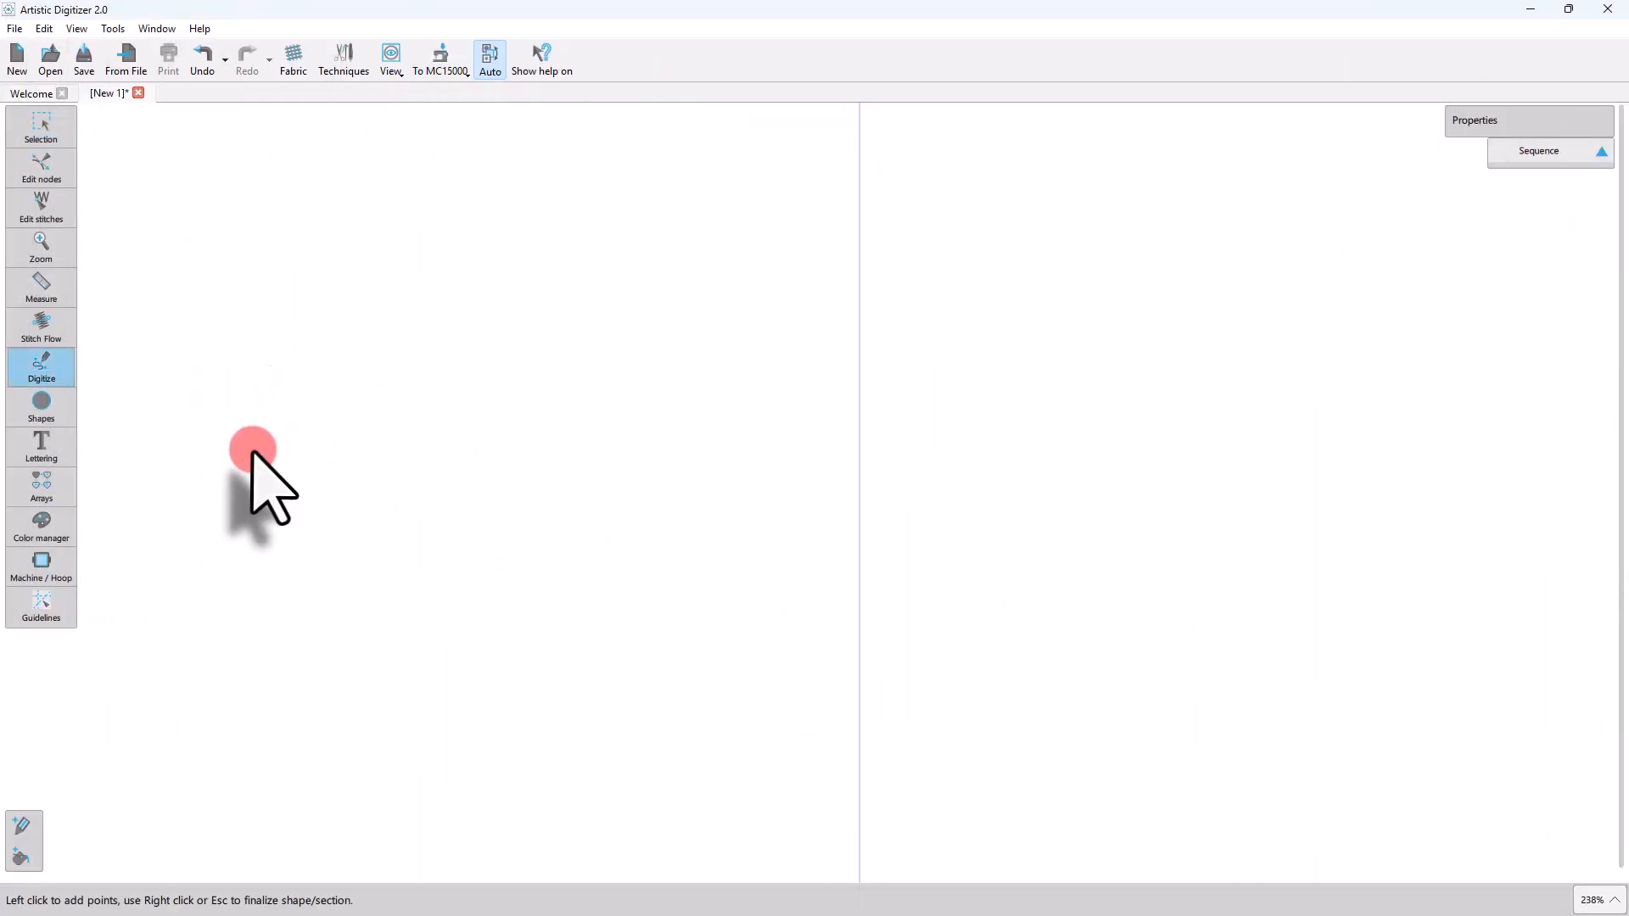
click(163, 334)
click(192, 219)
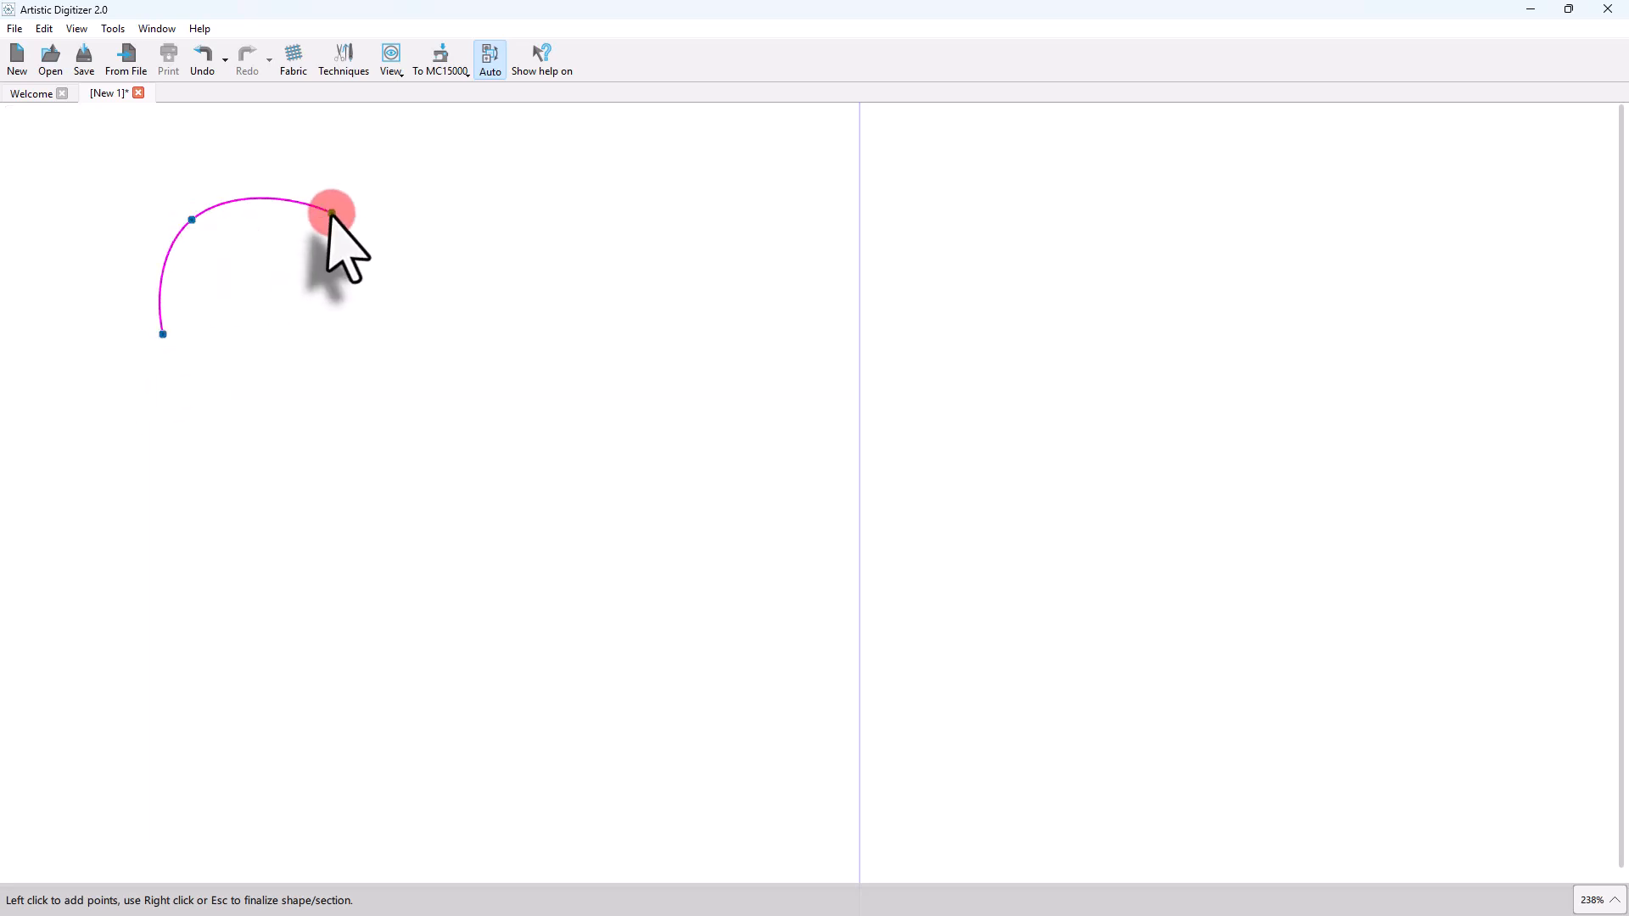
click(368, 321)
click(291, 425)
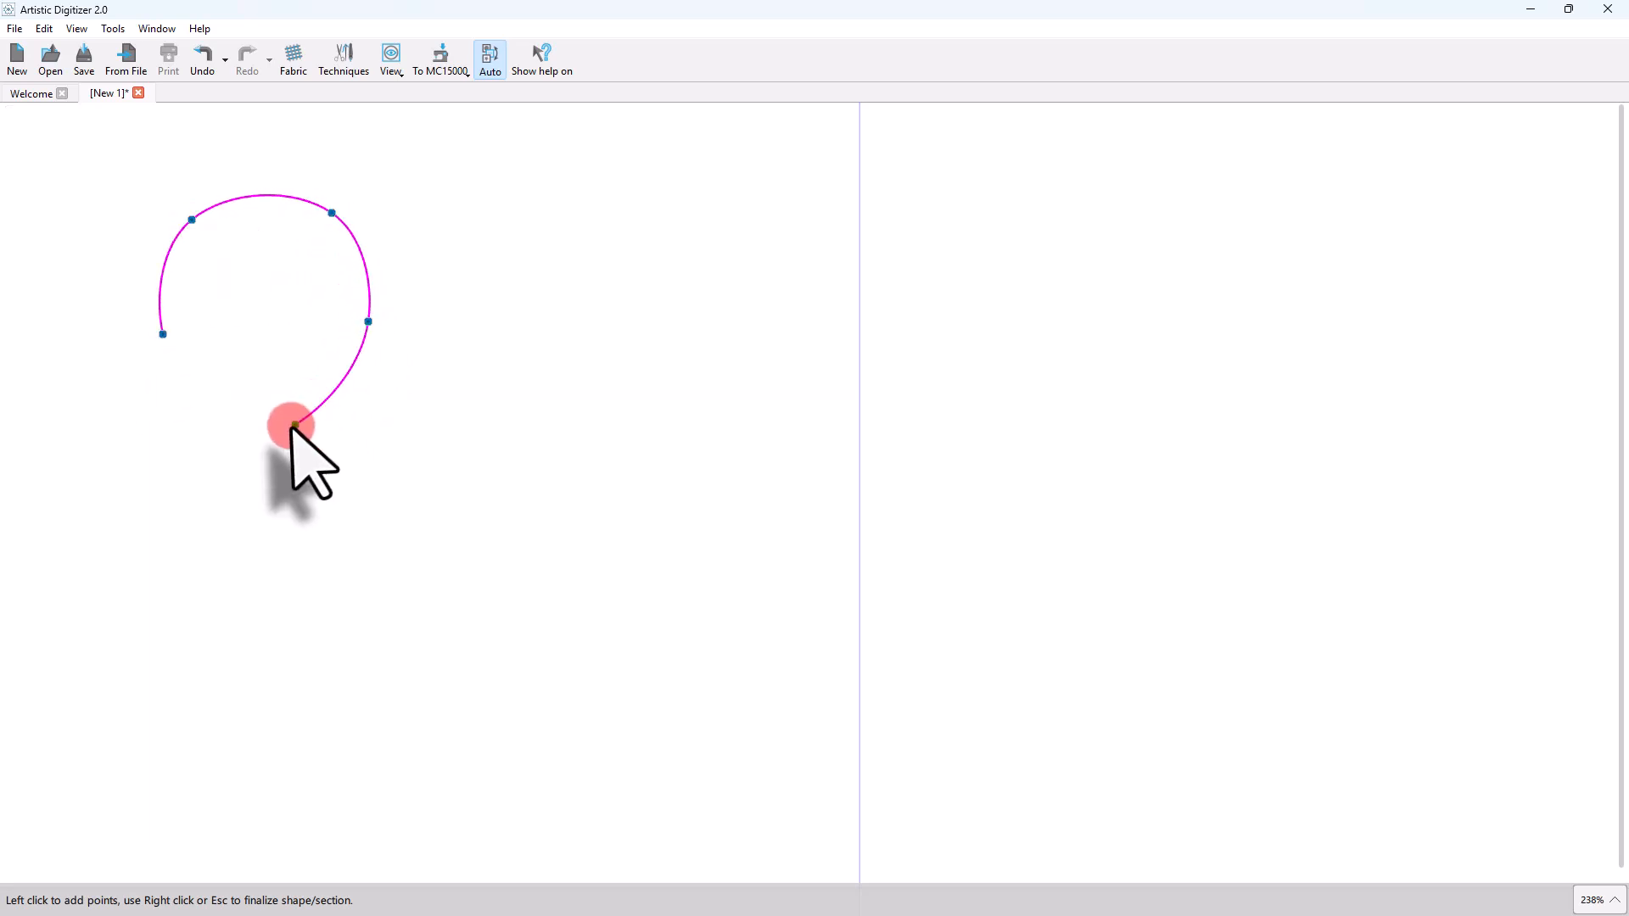
click(163, 334)
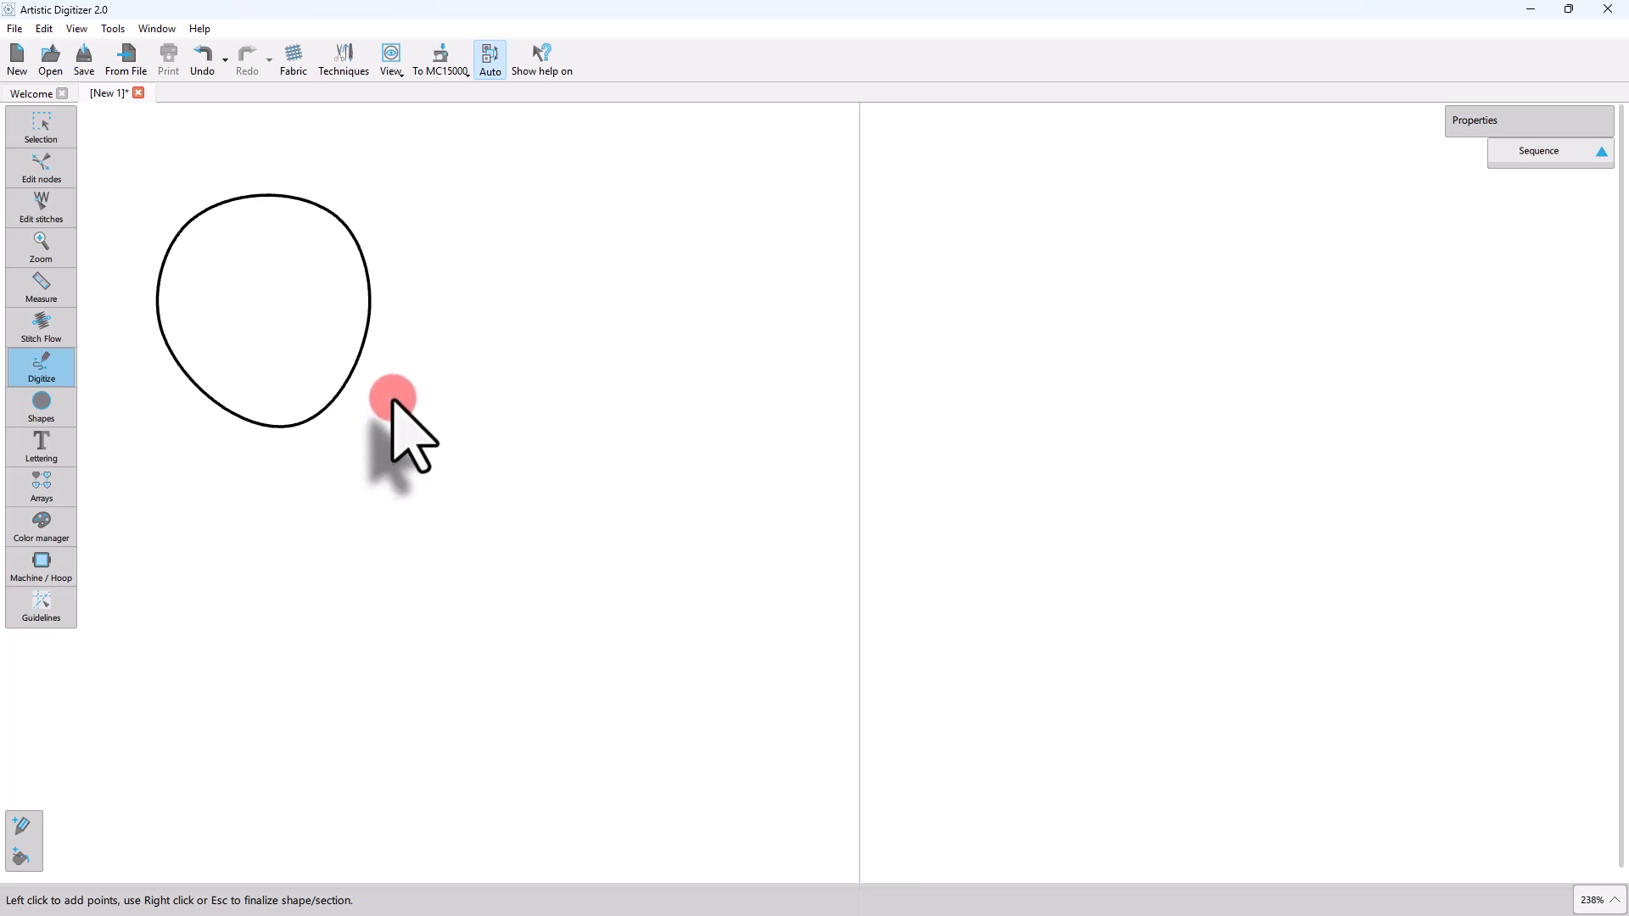
- Draw a five-node curved section to the right of the first closed shape and finish it with the Close section option
click(444, 253)
click(492, 207)
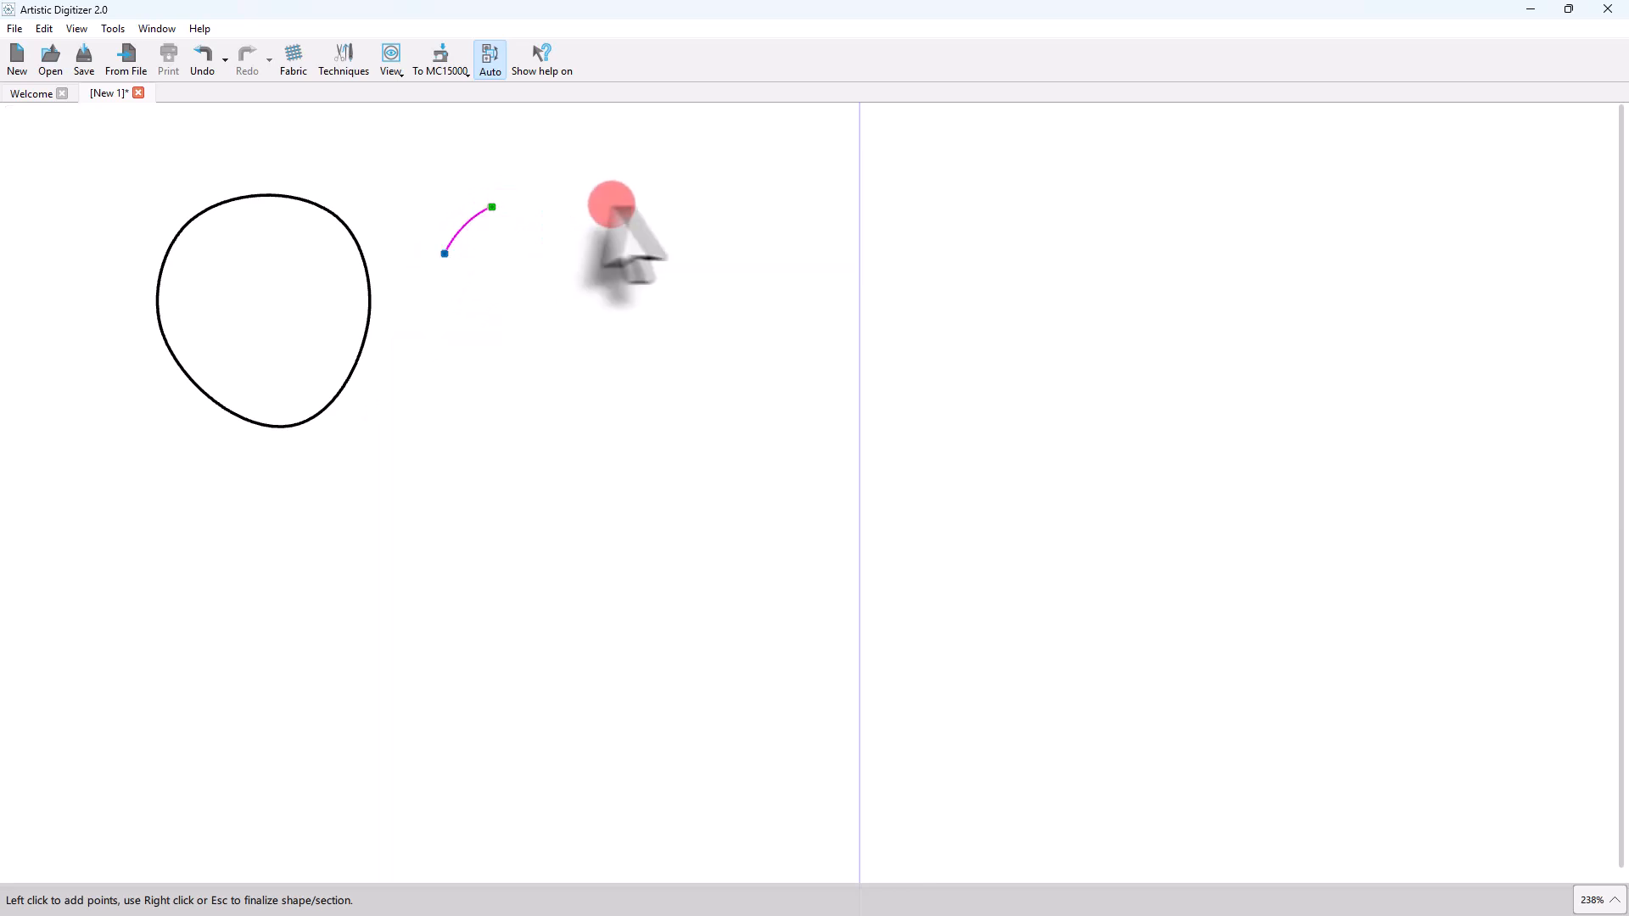
click(635, 210)
click(640, 340)
click(619, 382)
right_click(620, 383)
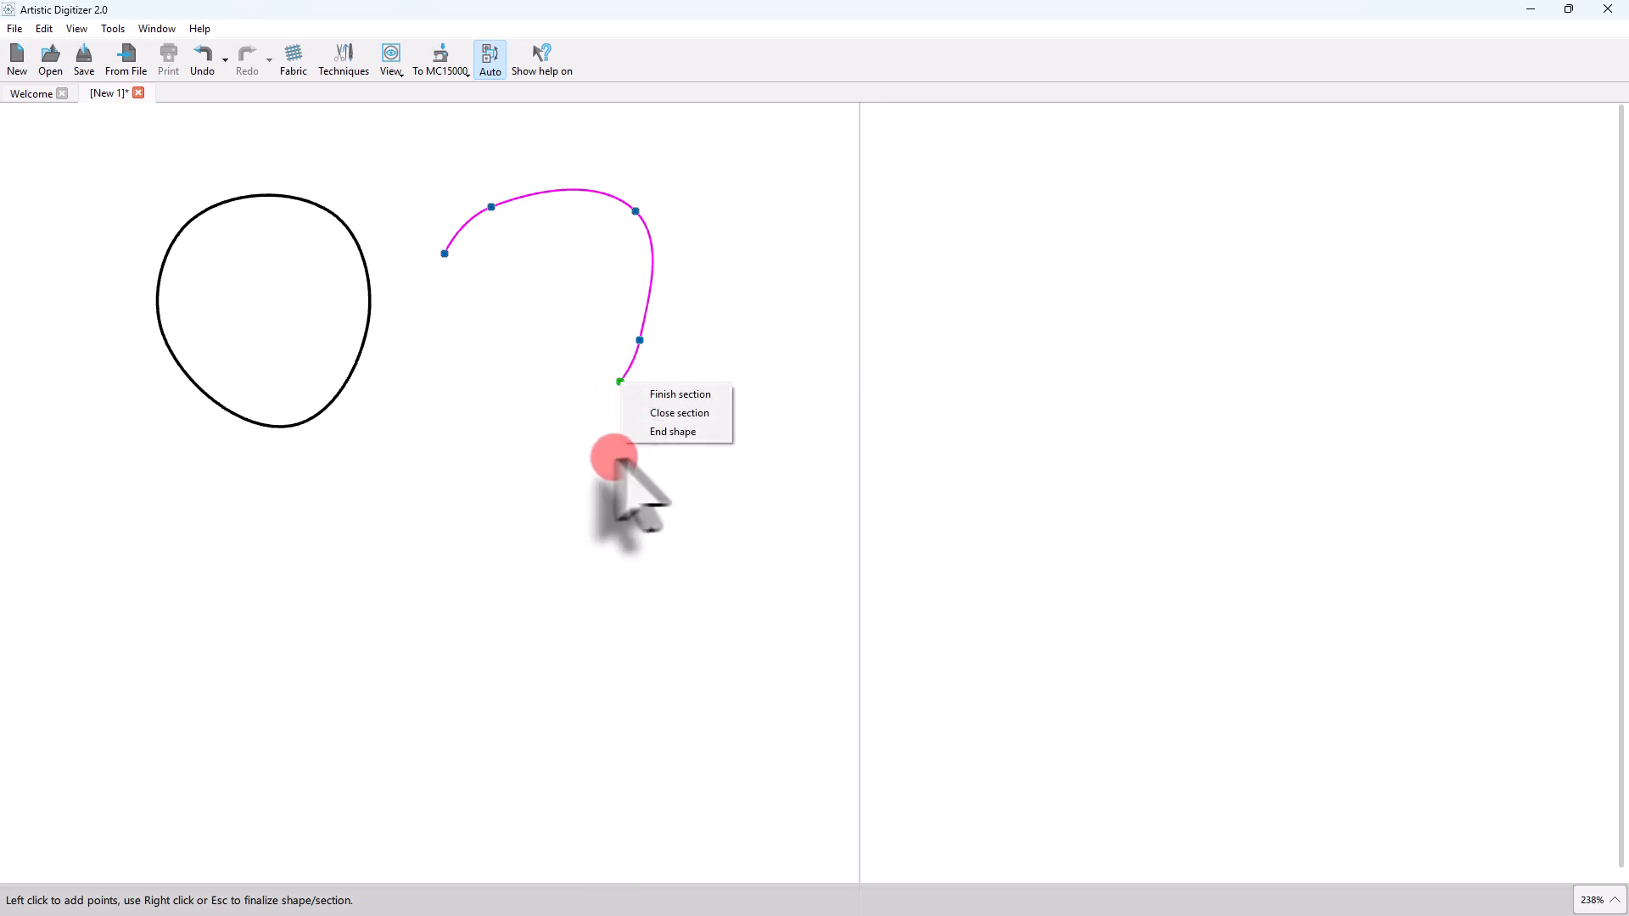
click(676, 414)
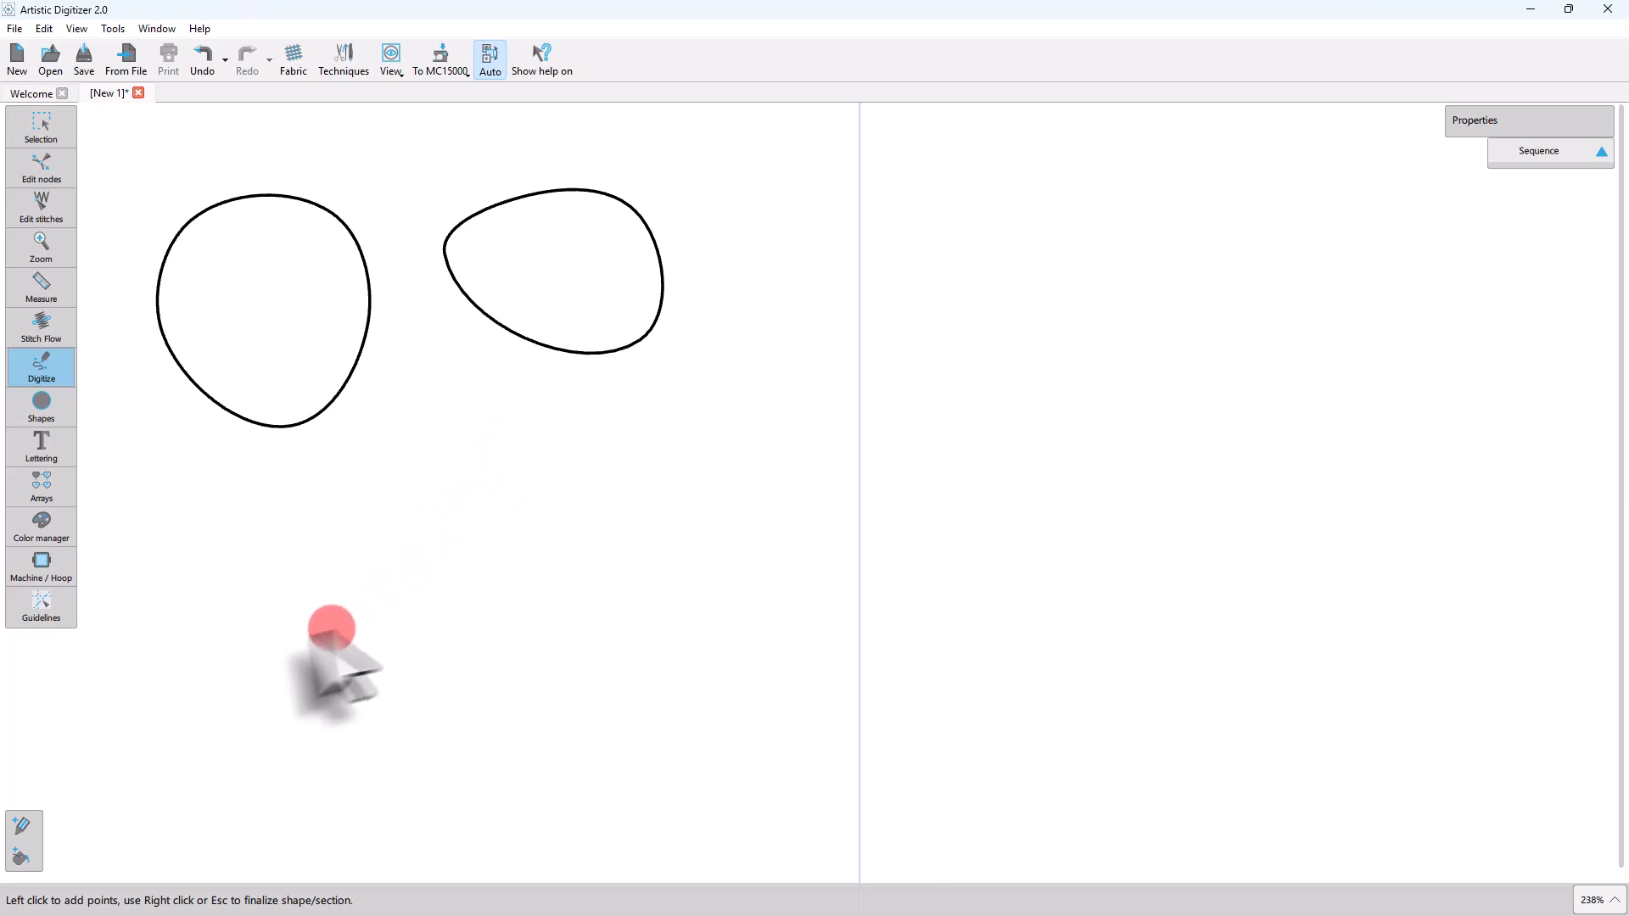
- Place the first node of a new outline in the empty area below the left closed shape
scroll(251, 588, down, 1)
scroll(252, 588, down, 1)
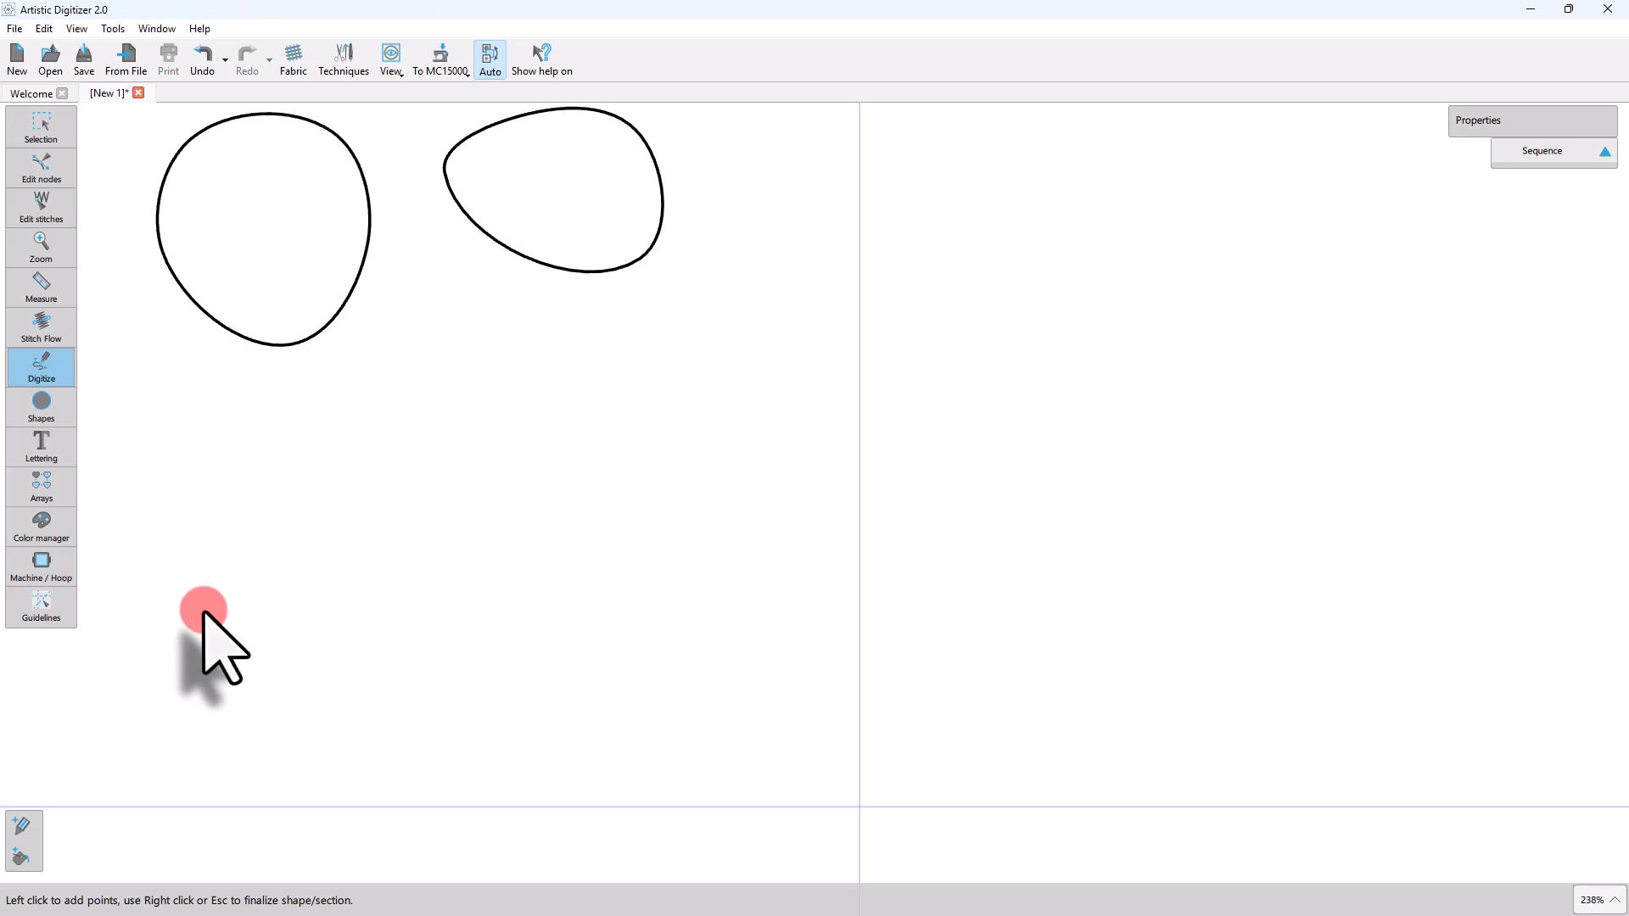
click(184, 614)
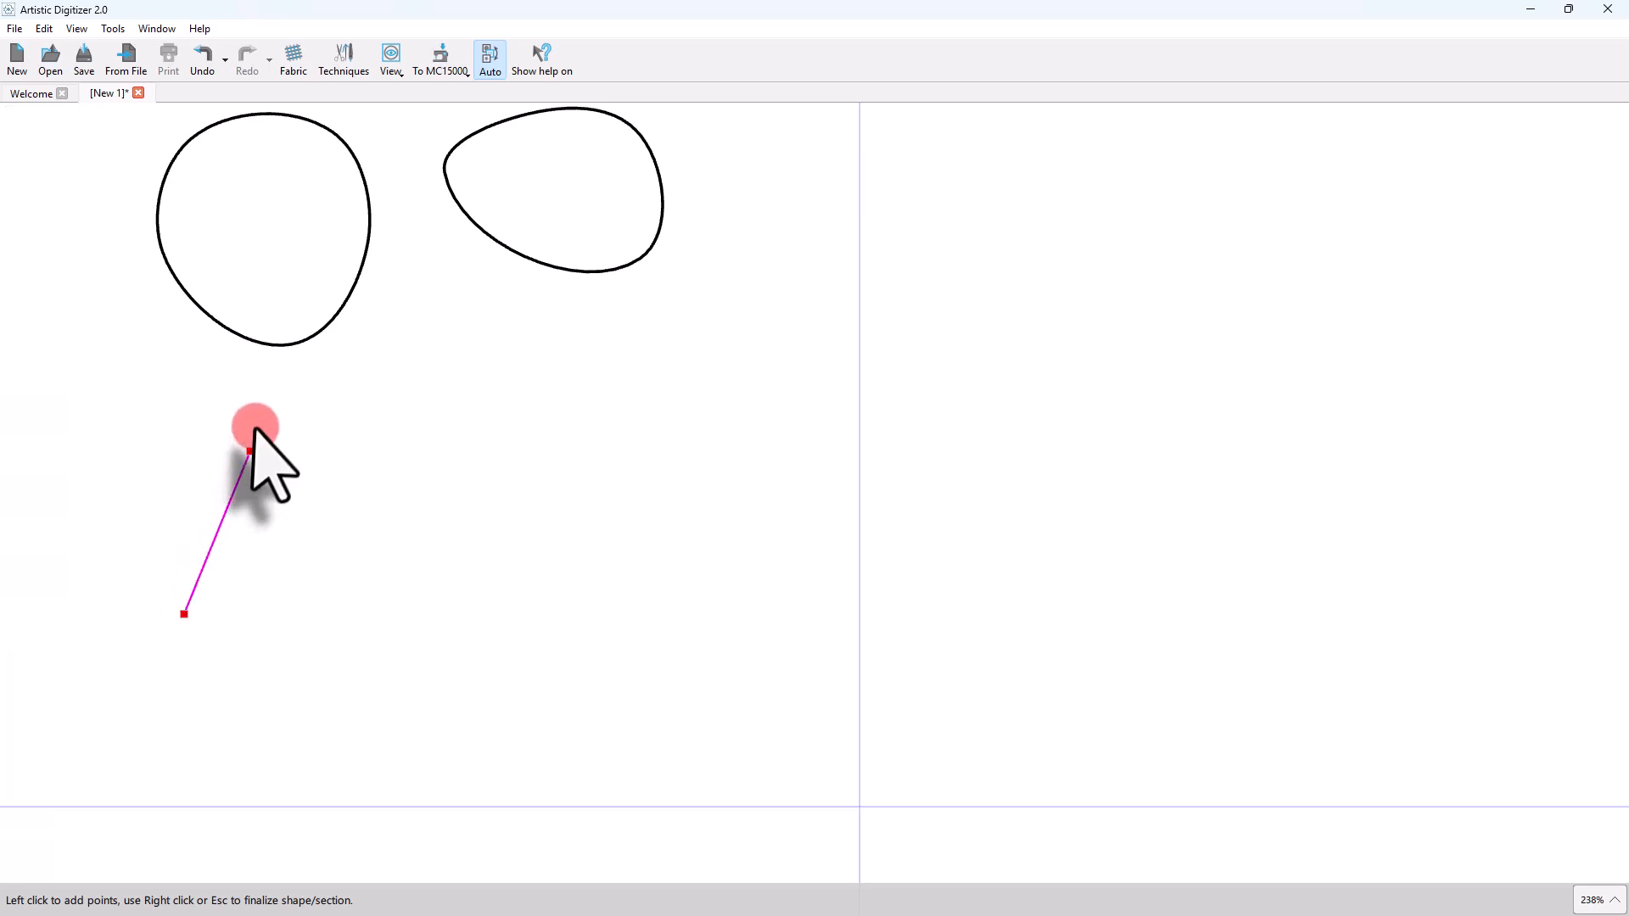
- Add a zigzag of six straight segments from the first node, running to the right below the closed shapes
click(256, 421)
shift+click(278, 575)
shift+click(335, 423)
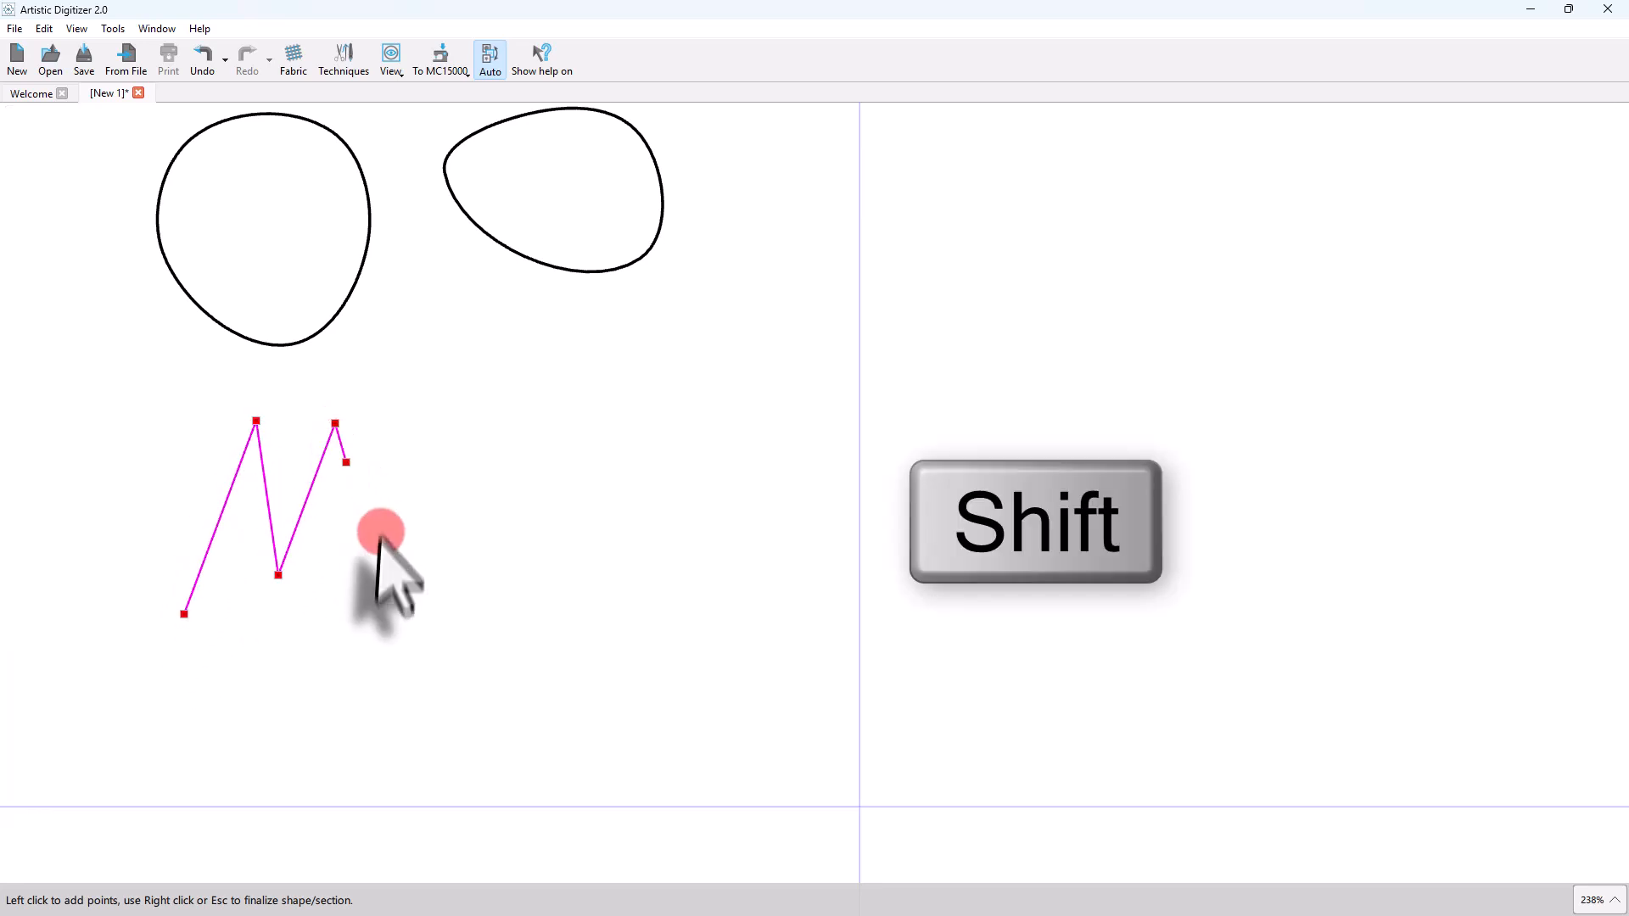
shift+click(368, 563)
shift+click(414, 422)
shift+click(461, 484)
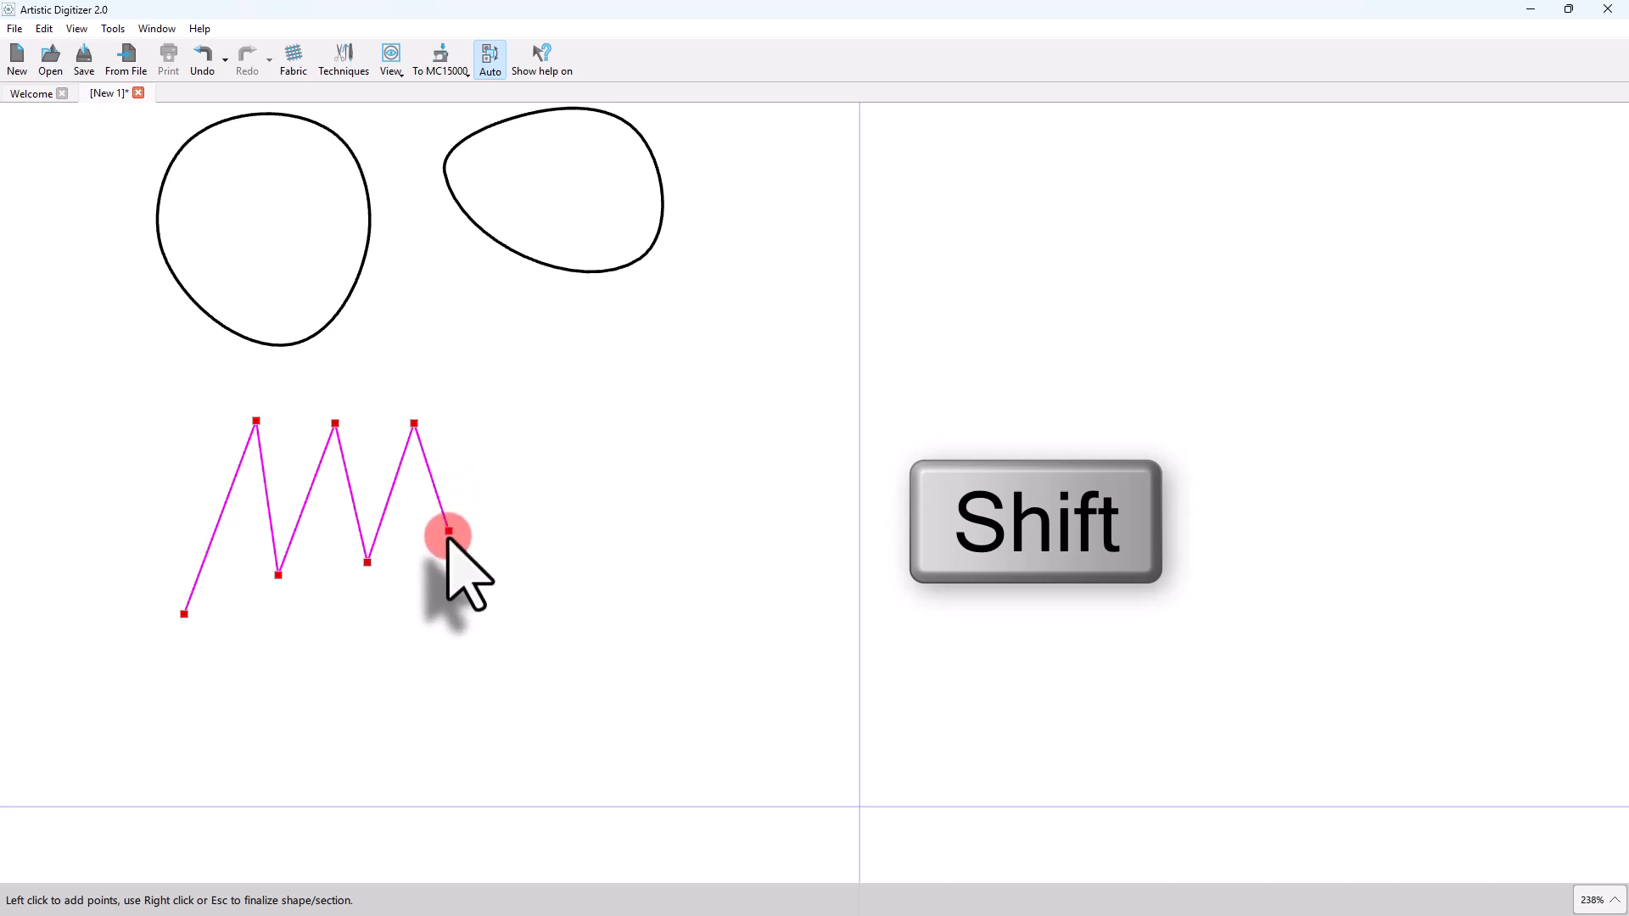
click(488, 651)
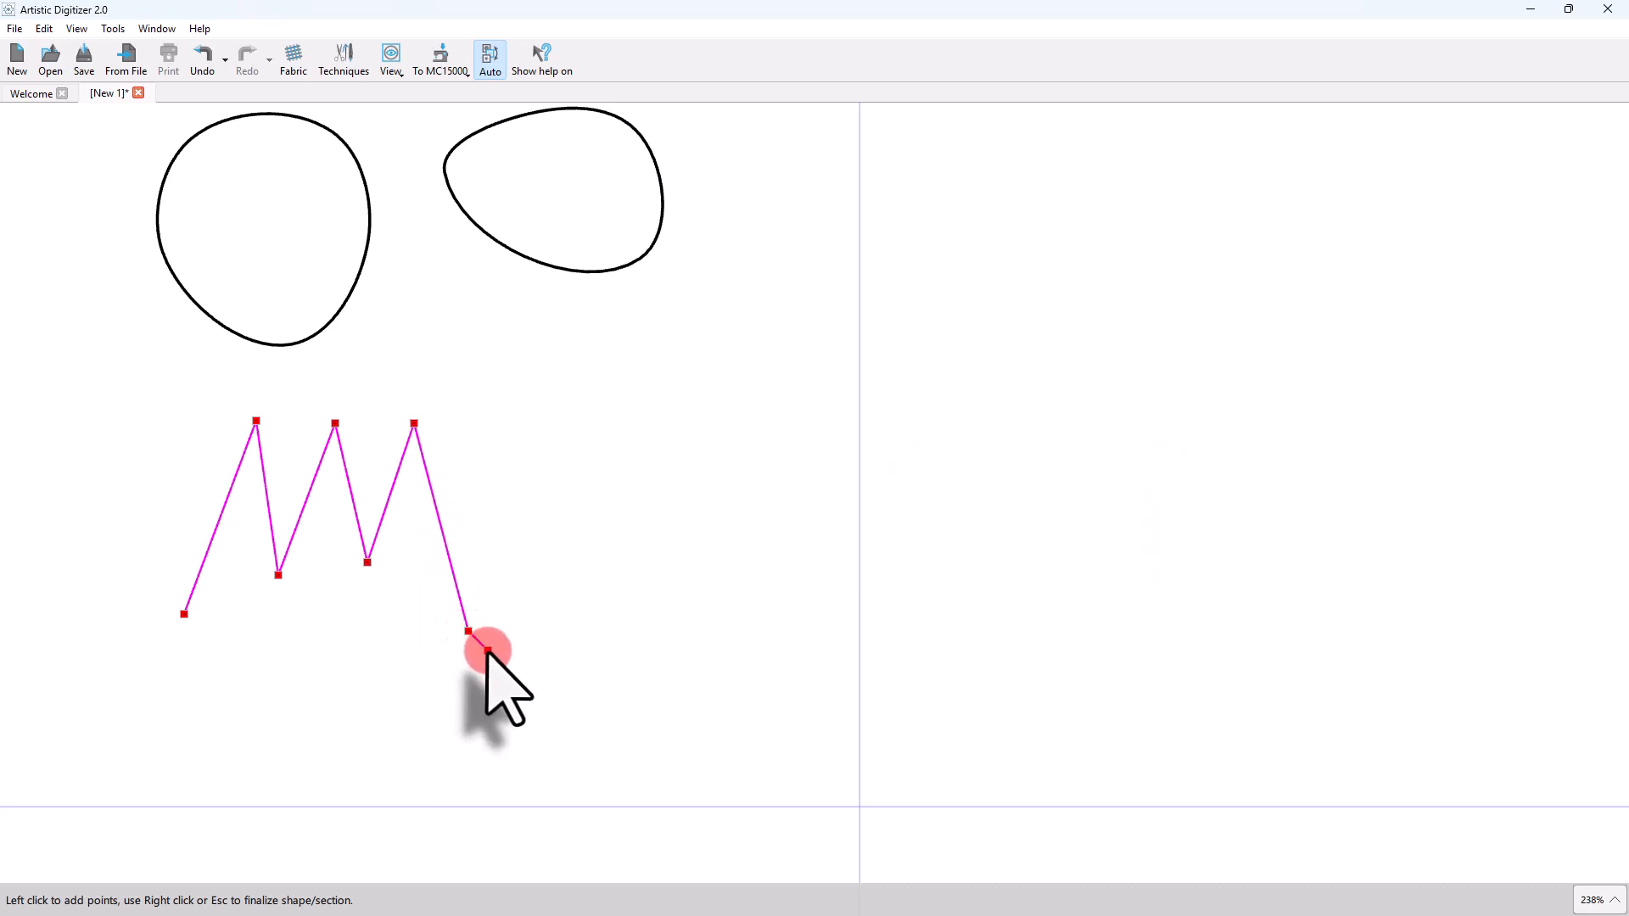
- Continue the zigzag with a wavy curve through four smooth nodes, ending at a peak on the right
click(510, 474)
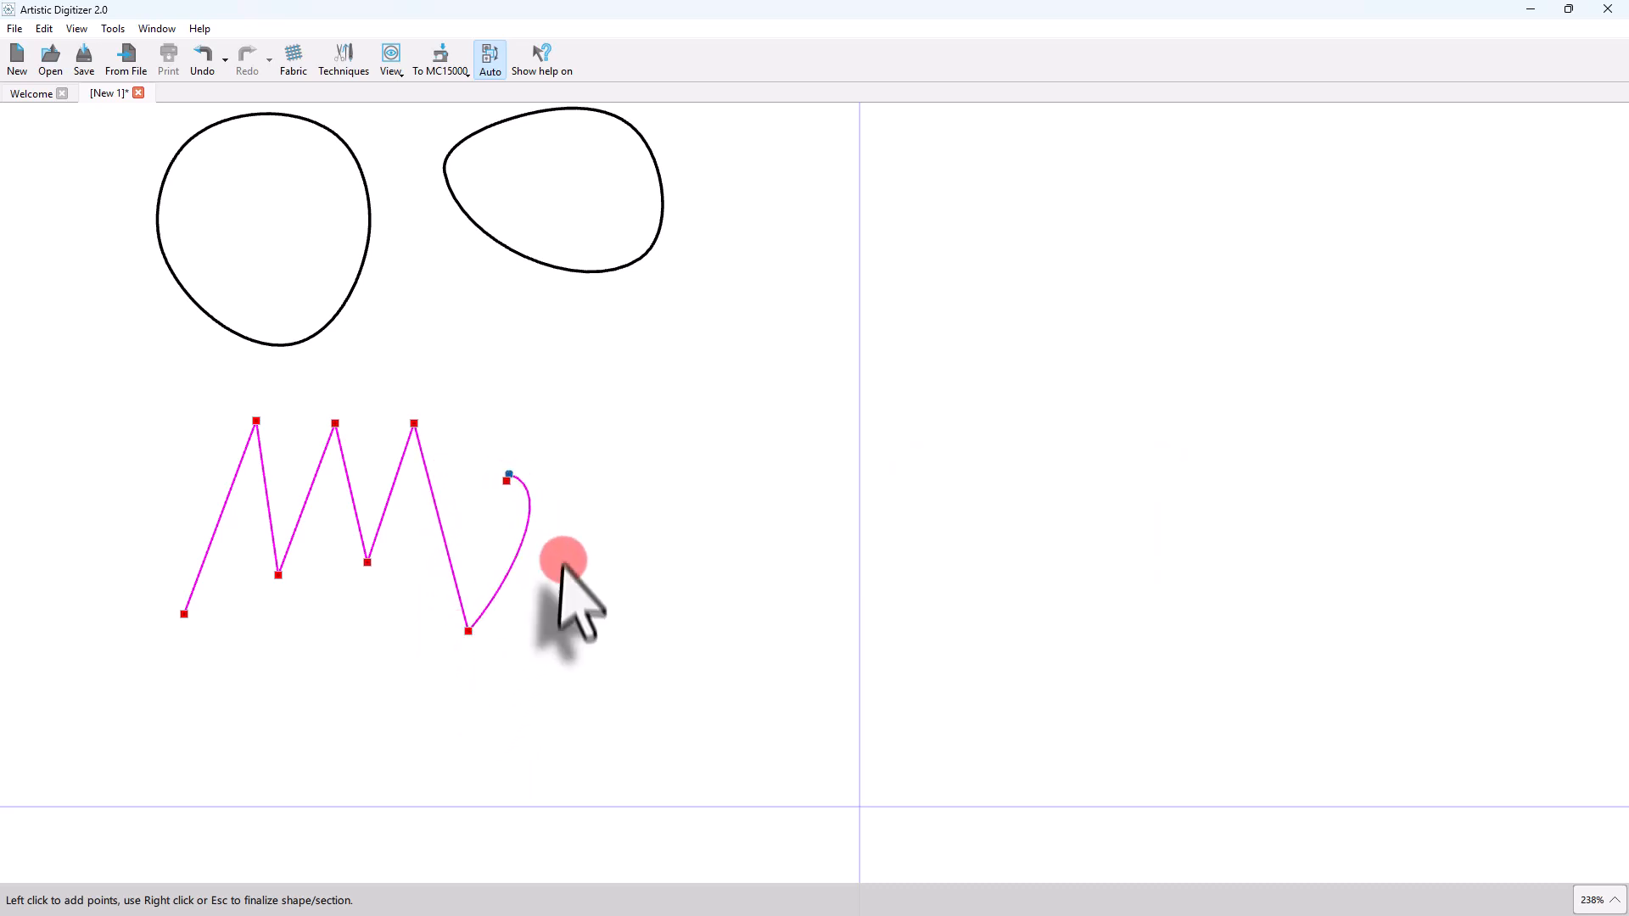
click(553, 596)
click(580, 452)
click(641, 605)
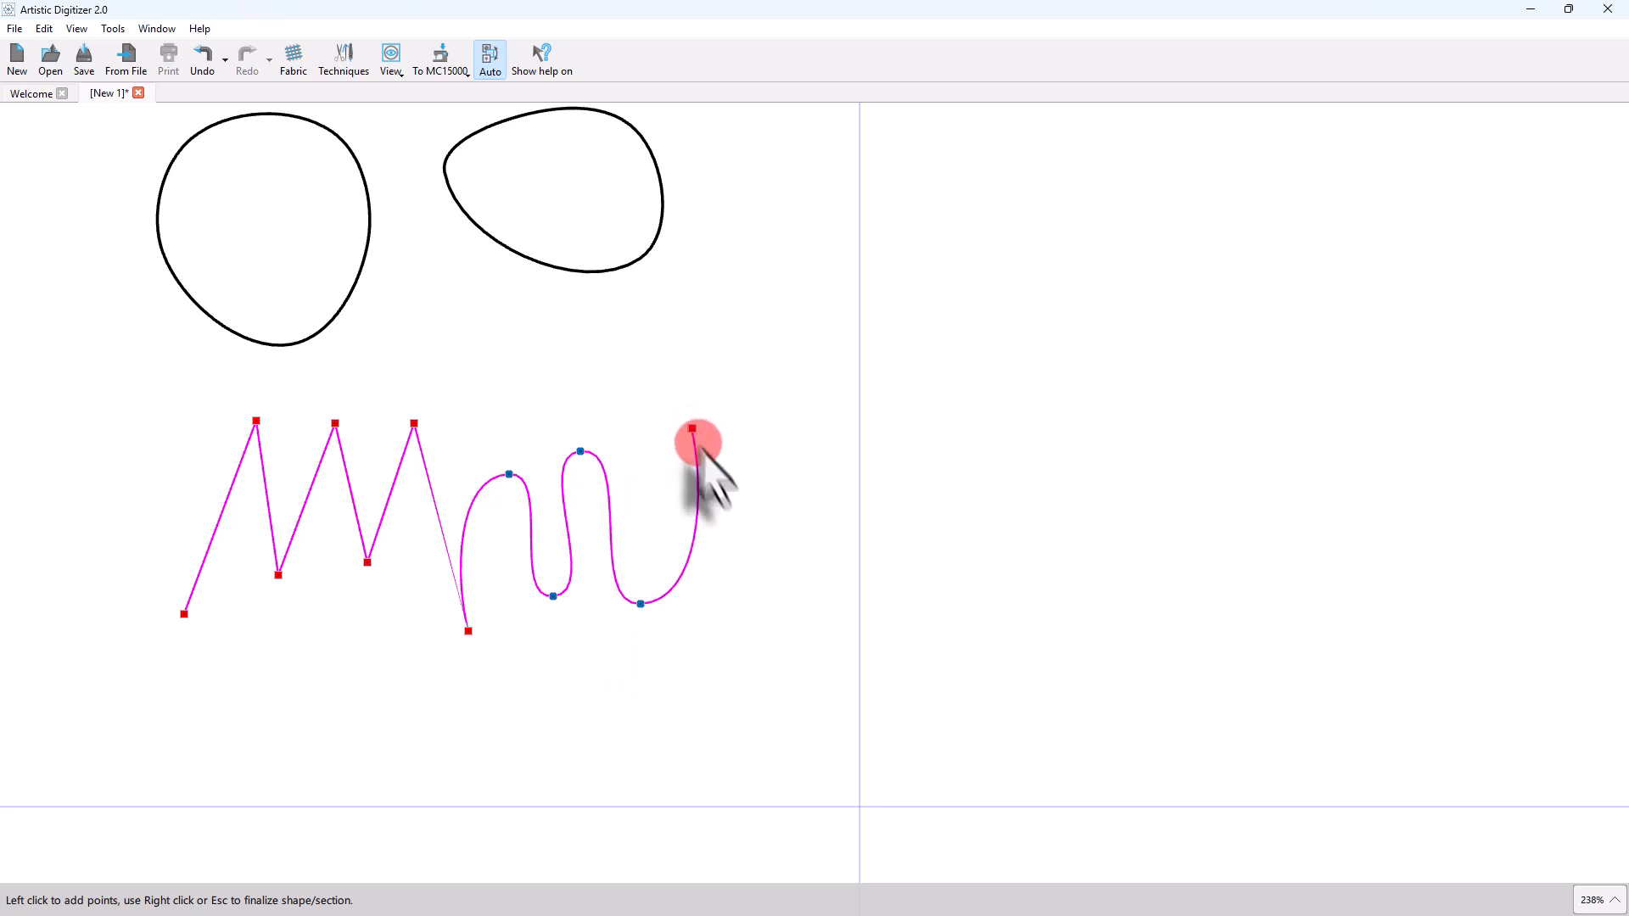
click(692, 428)
- Add straight zigzag segments after the wavy curve, and remove the nodes back to the outline's first node
click(756, 613)
click(786, 428)
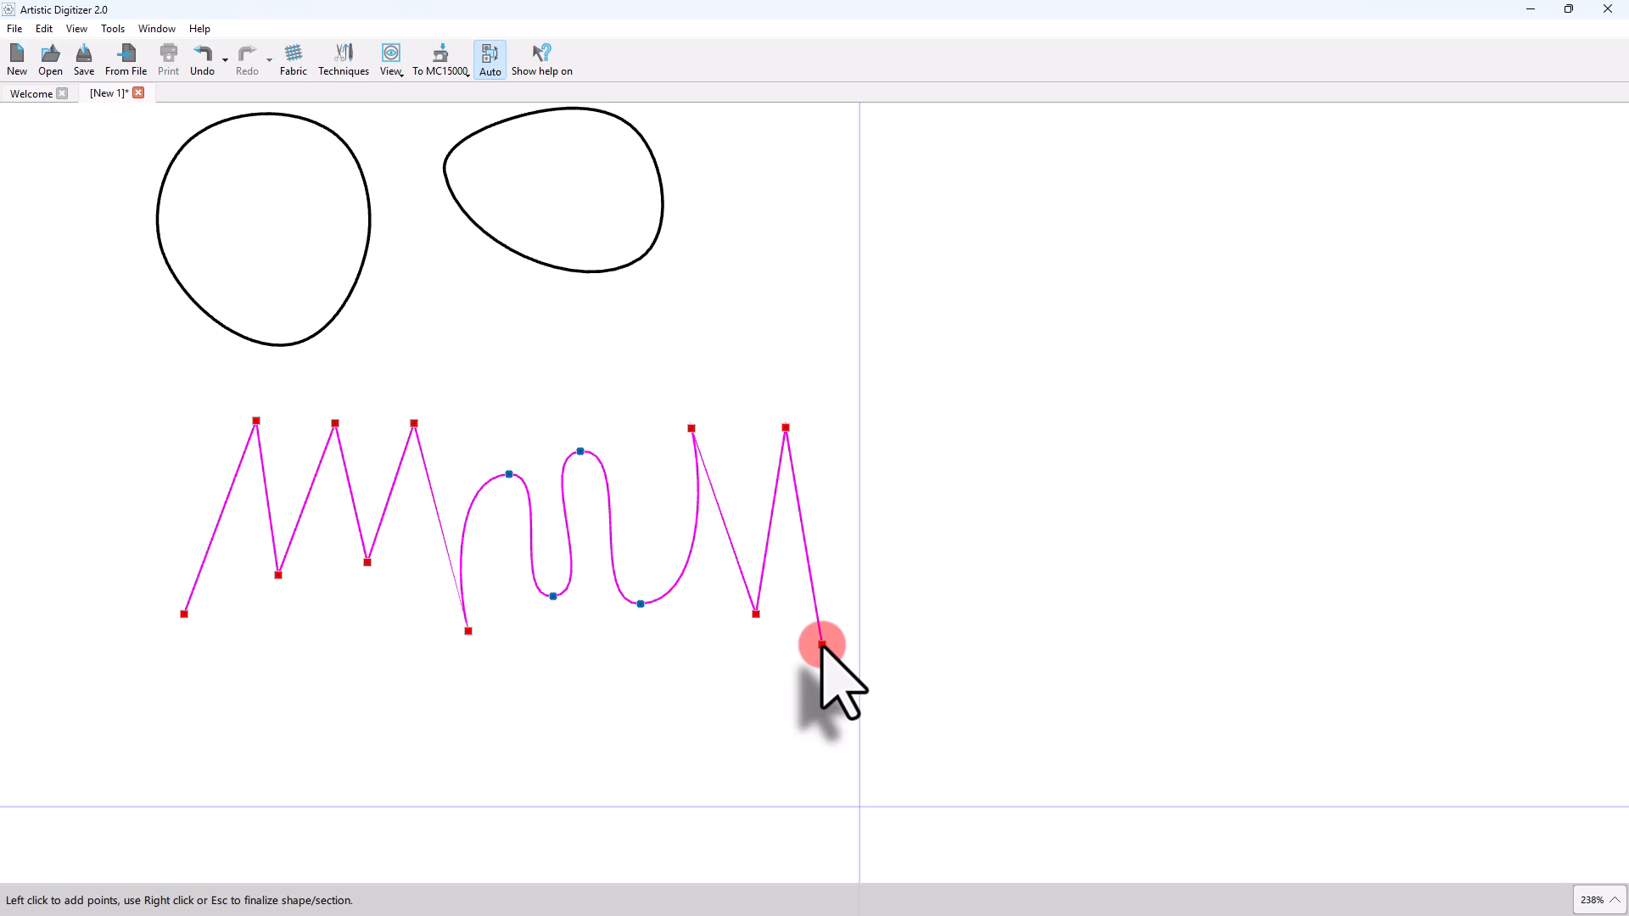
key(BackSpace)
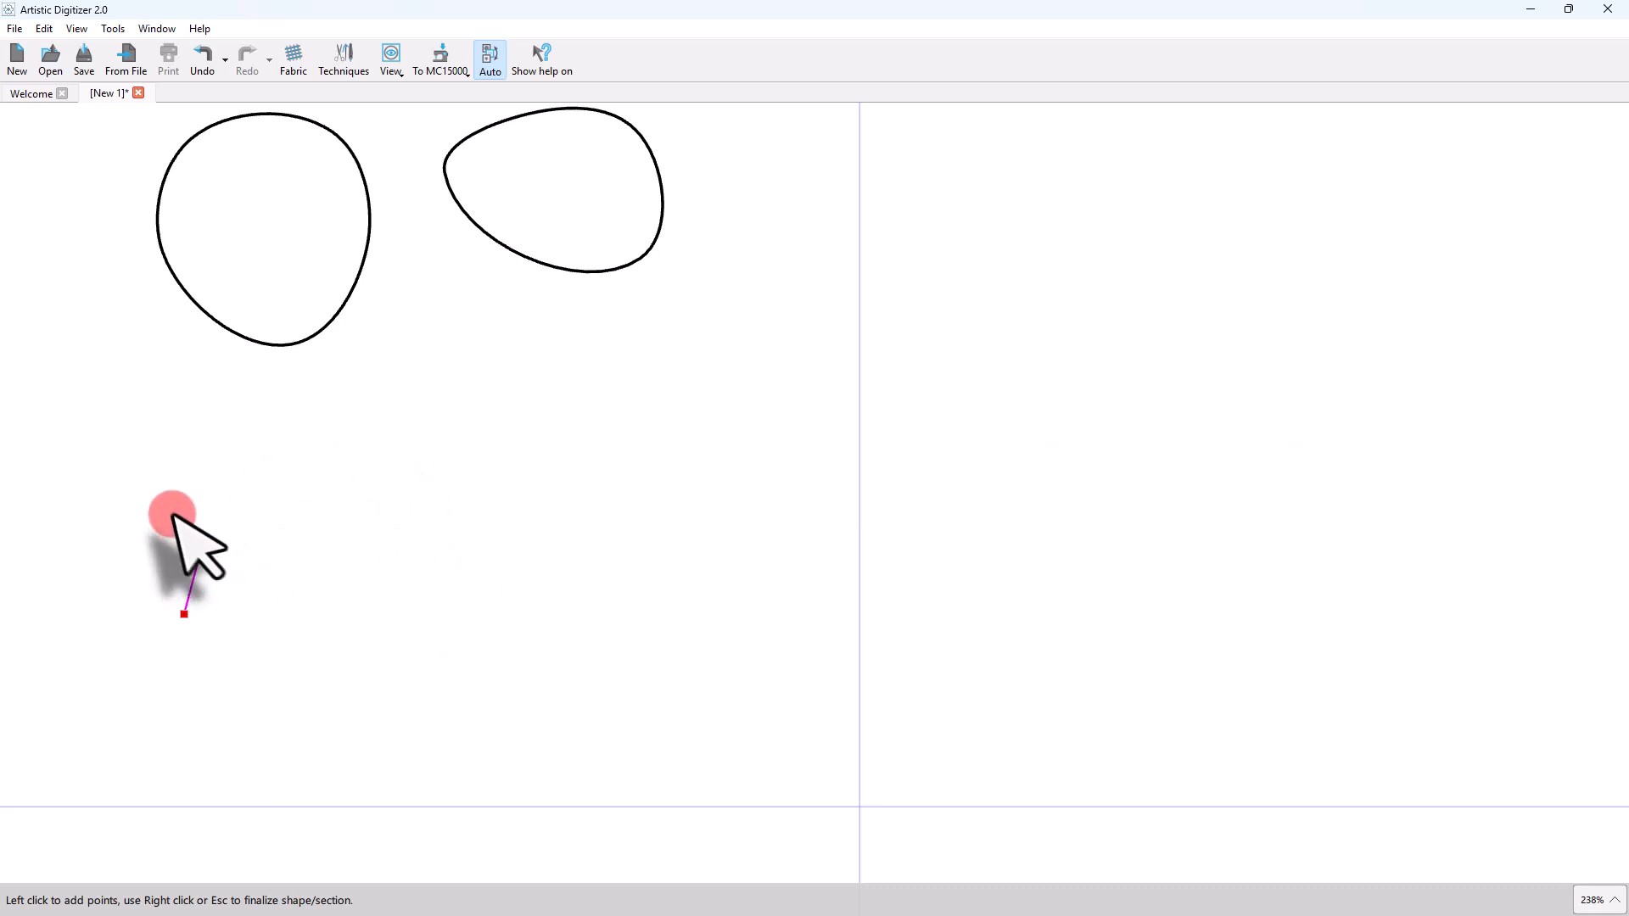
- Draw a smooth M-shaped curve from the first node through two peaks and a valley, and finish the open shape
click(232, 482)
click(259, 589)
click(317, 486)
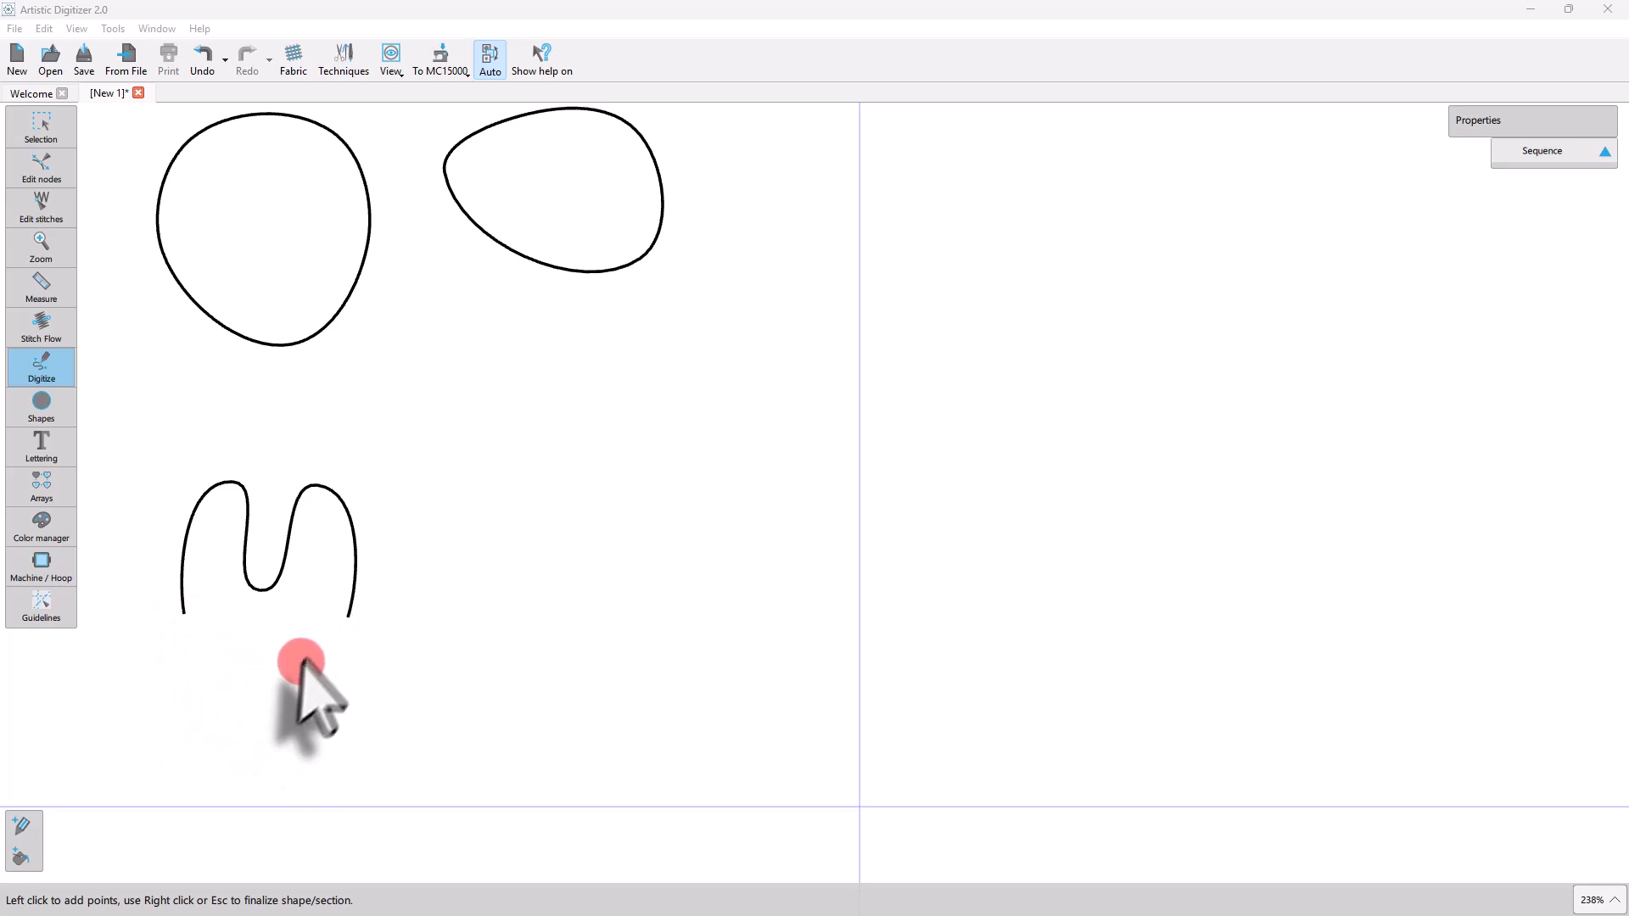
- Extend the M-shaped outline from its left end with a curve bending down and to the right, and finish it
click(183, 614)
click(208, 676)
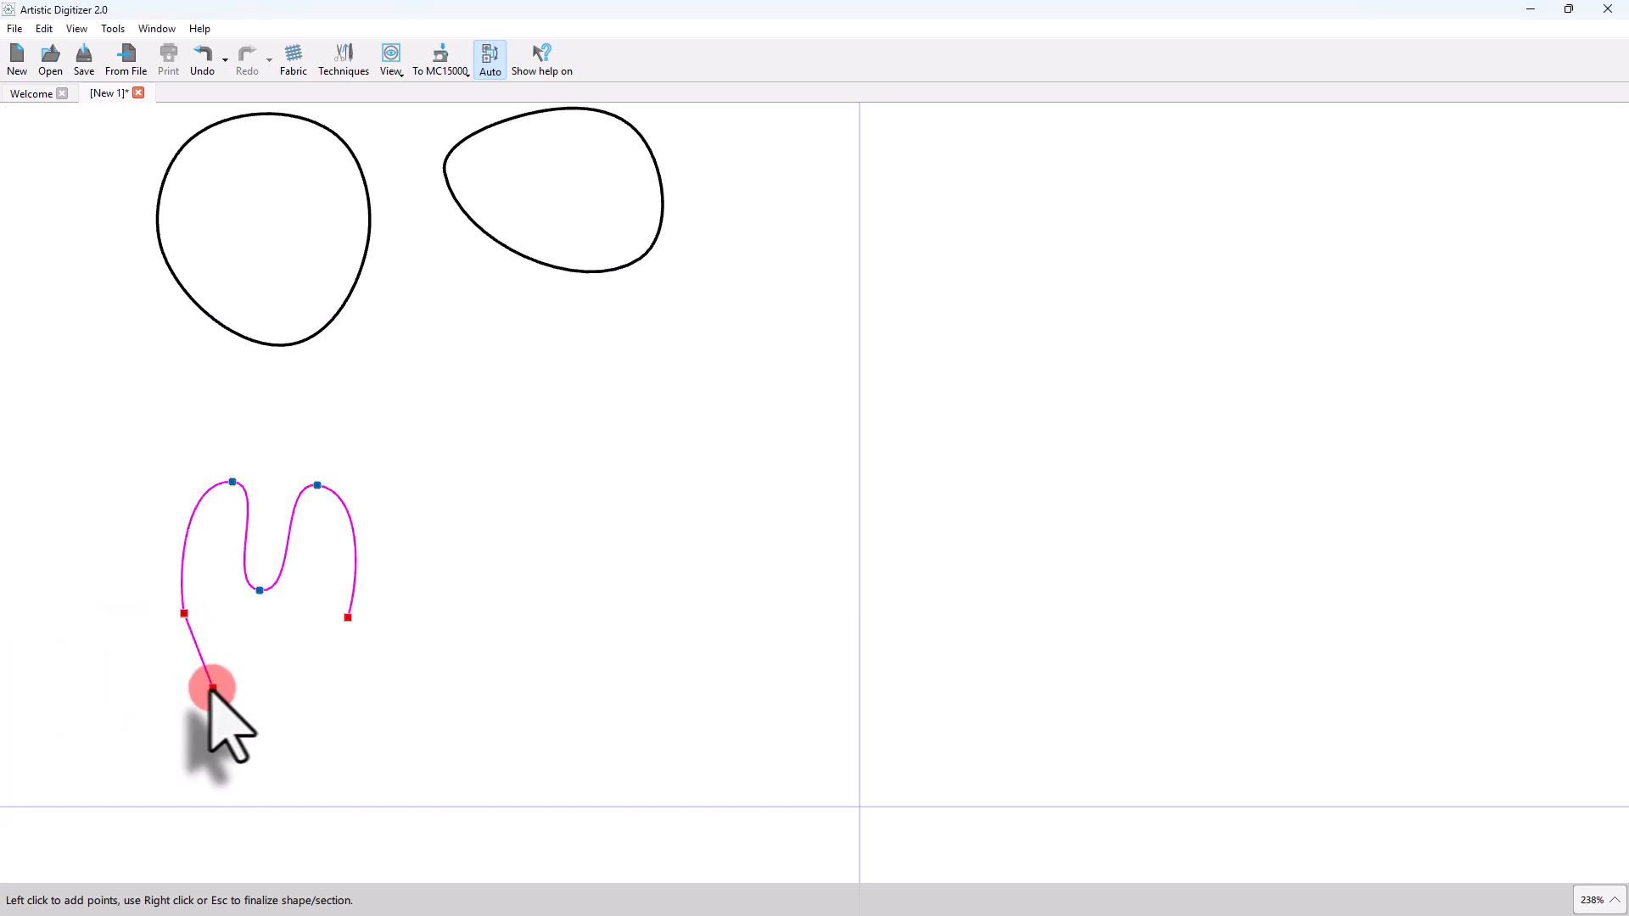
click(249, 714)
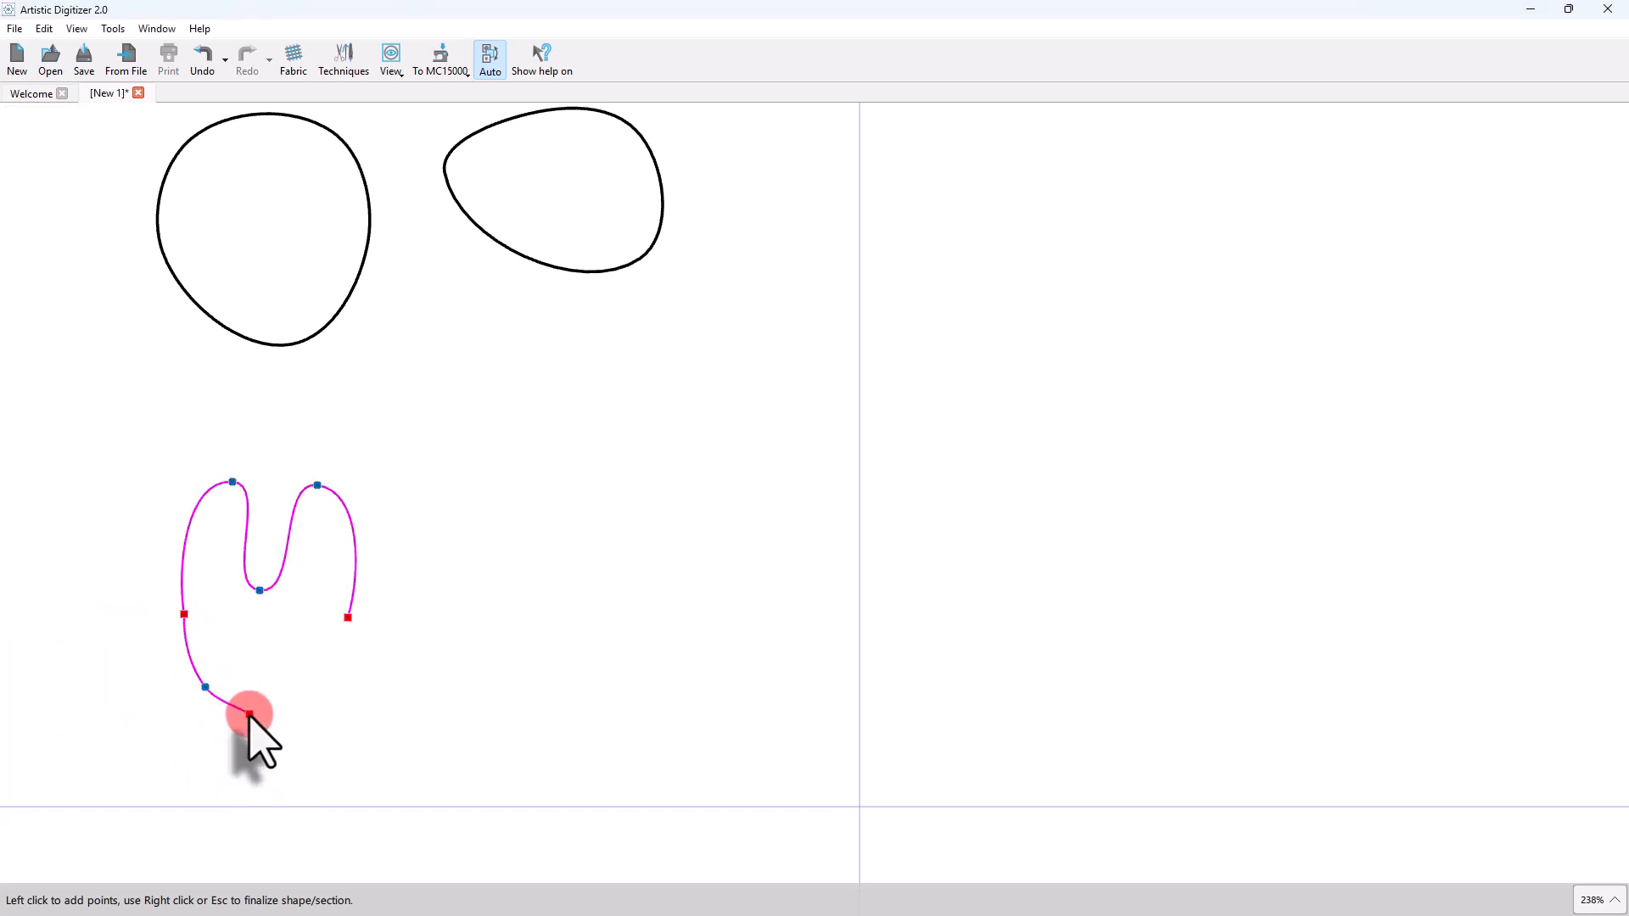
right_click(249, 714)
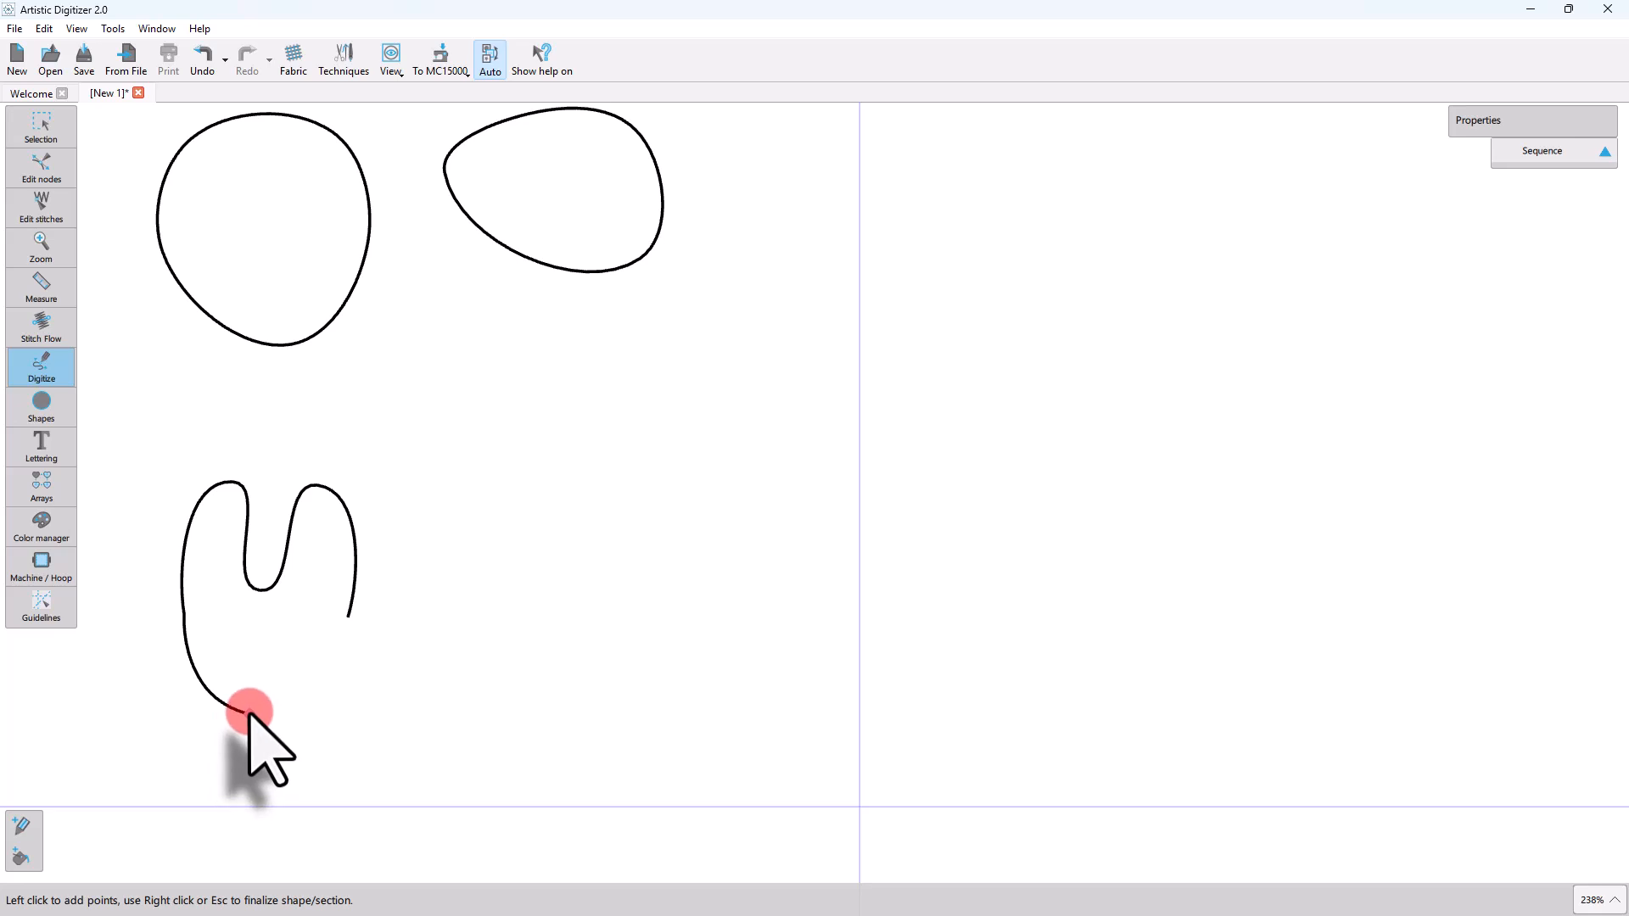
- Continue the outline from its new lower end with a small wavy curve of three nodes inside the shape, and finish it
click(249, 715)
click(233, 653)
click(293, 711)
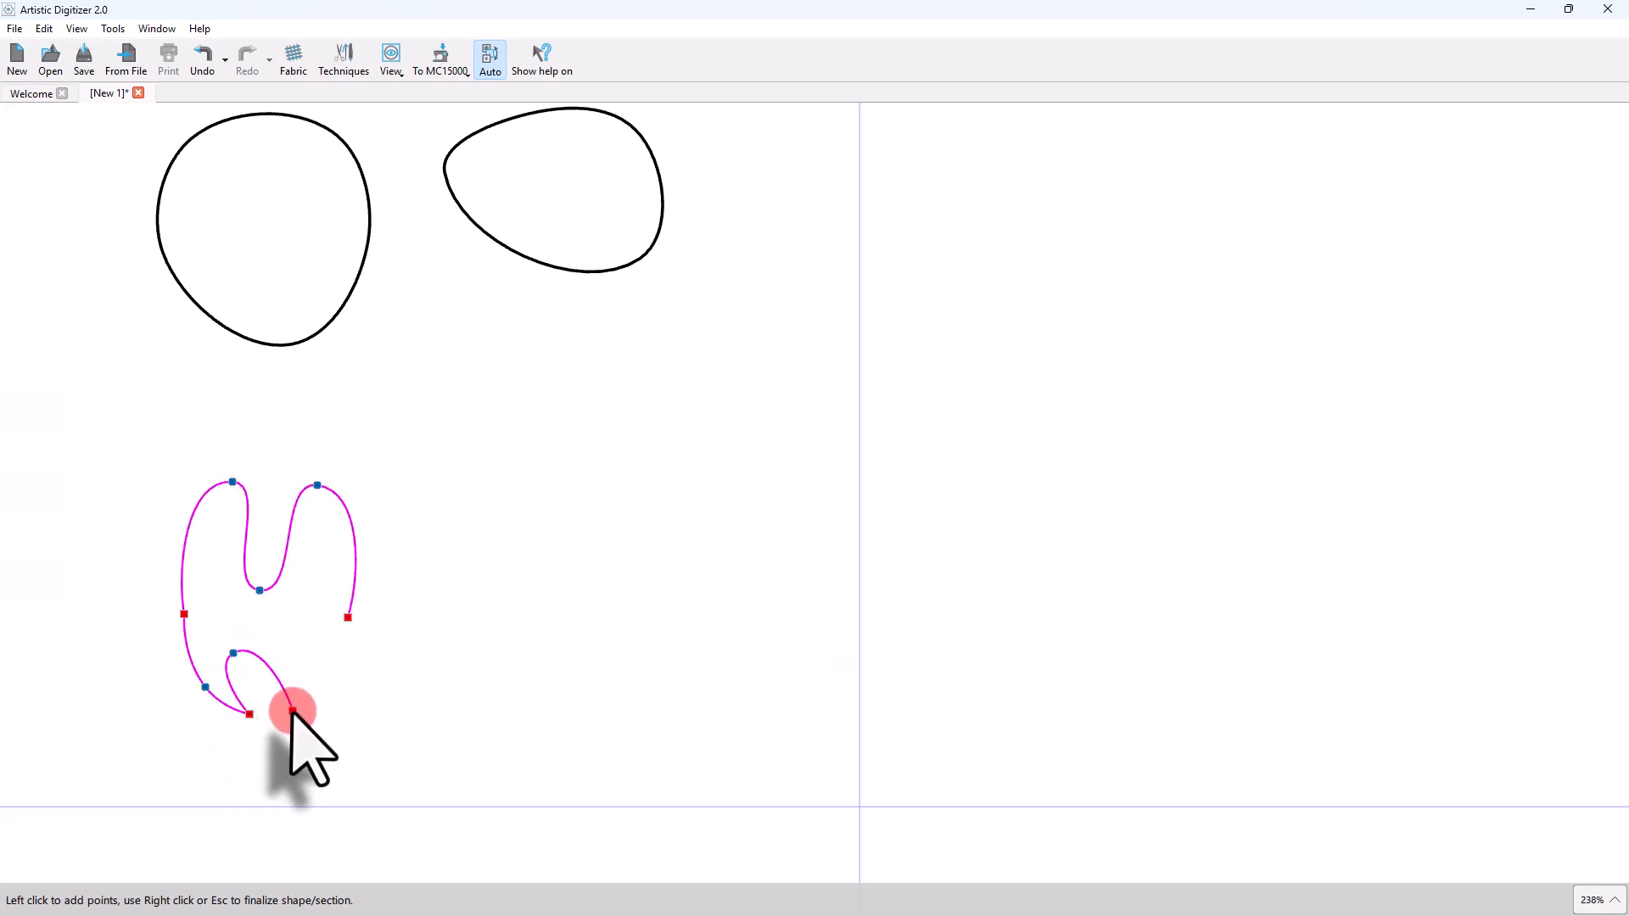
click(302, 632)
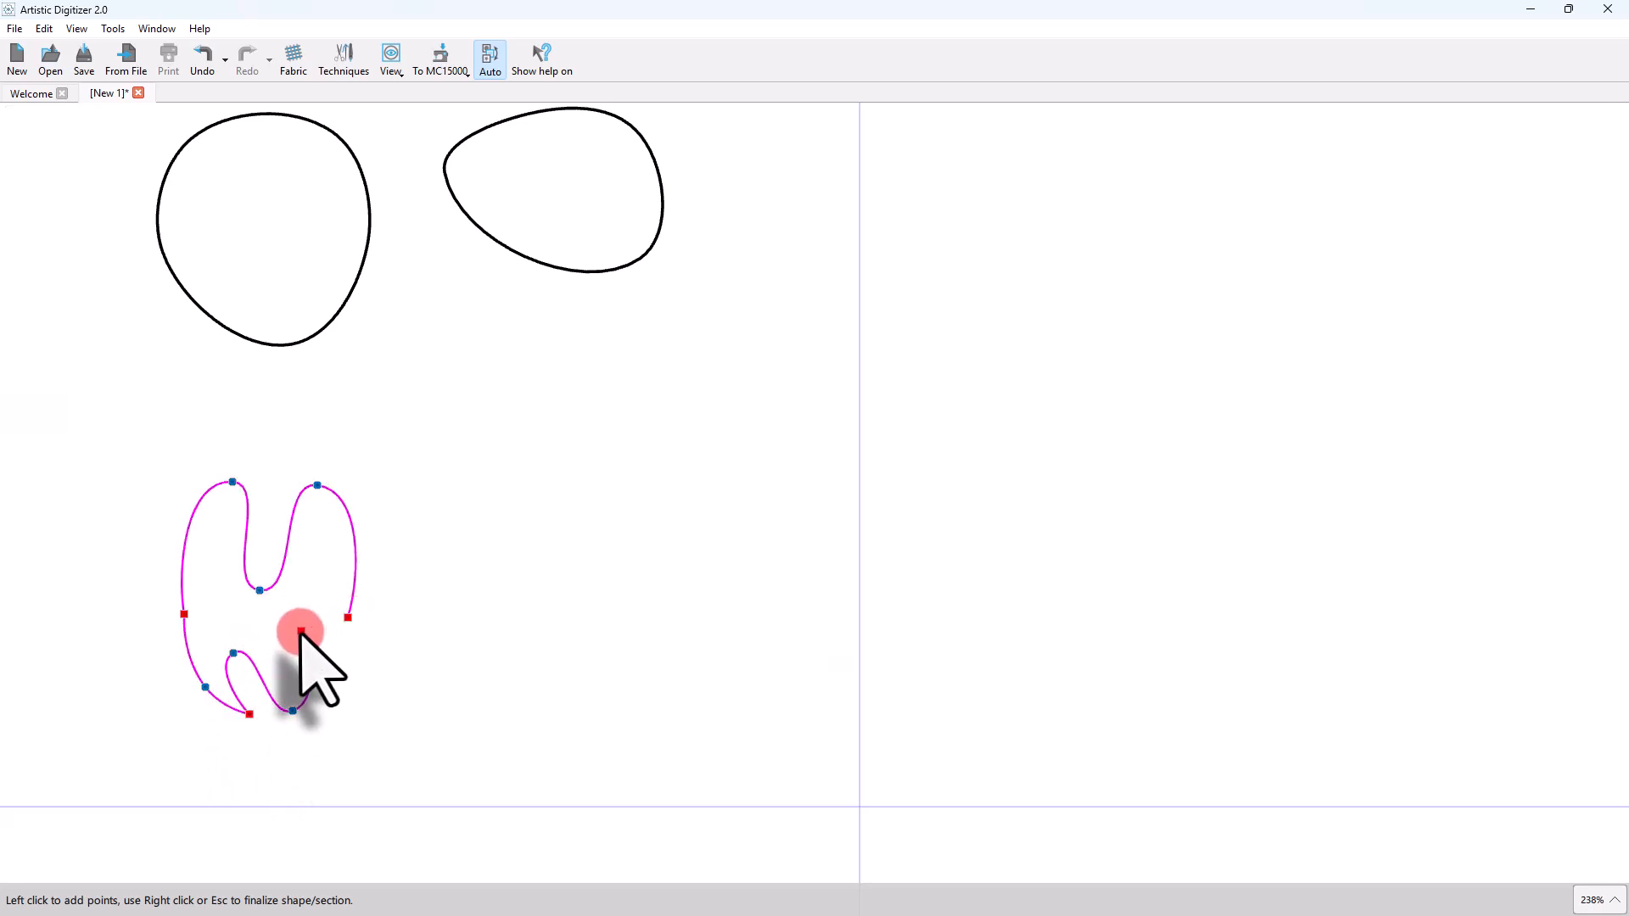
right_click(296, 634)
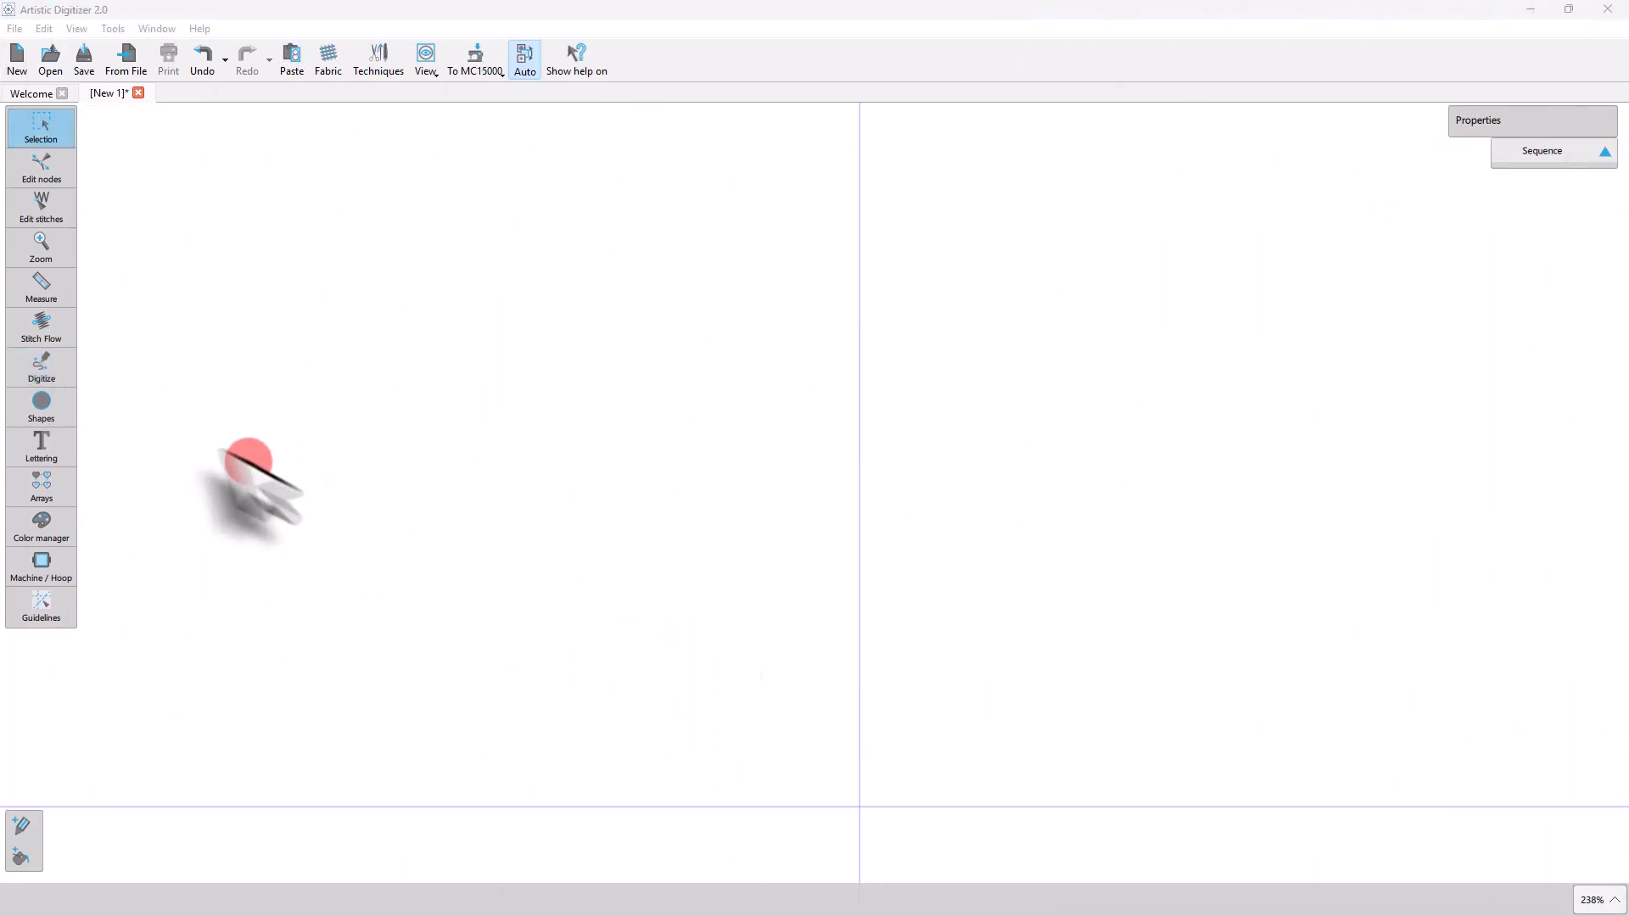
- Start a curved outline with the Outline shape tool on the empty canvas, adjusting node positions while placing them
click(34, 367)
click(174, 384)
click(213, 477)
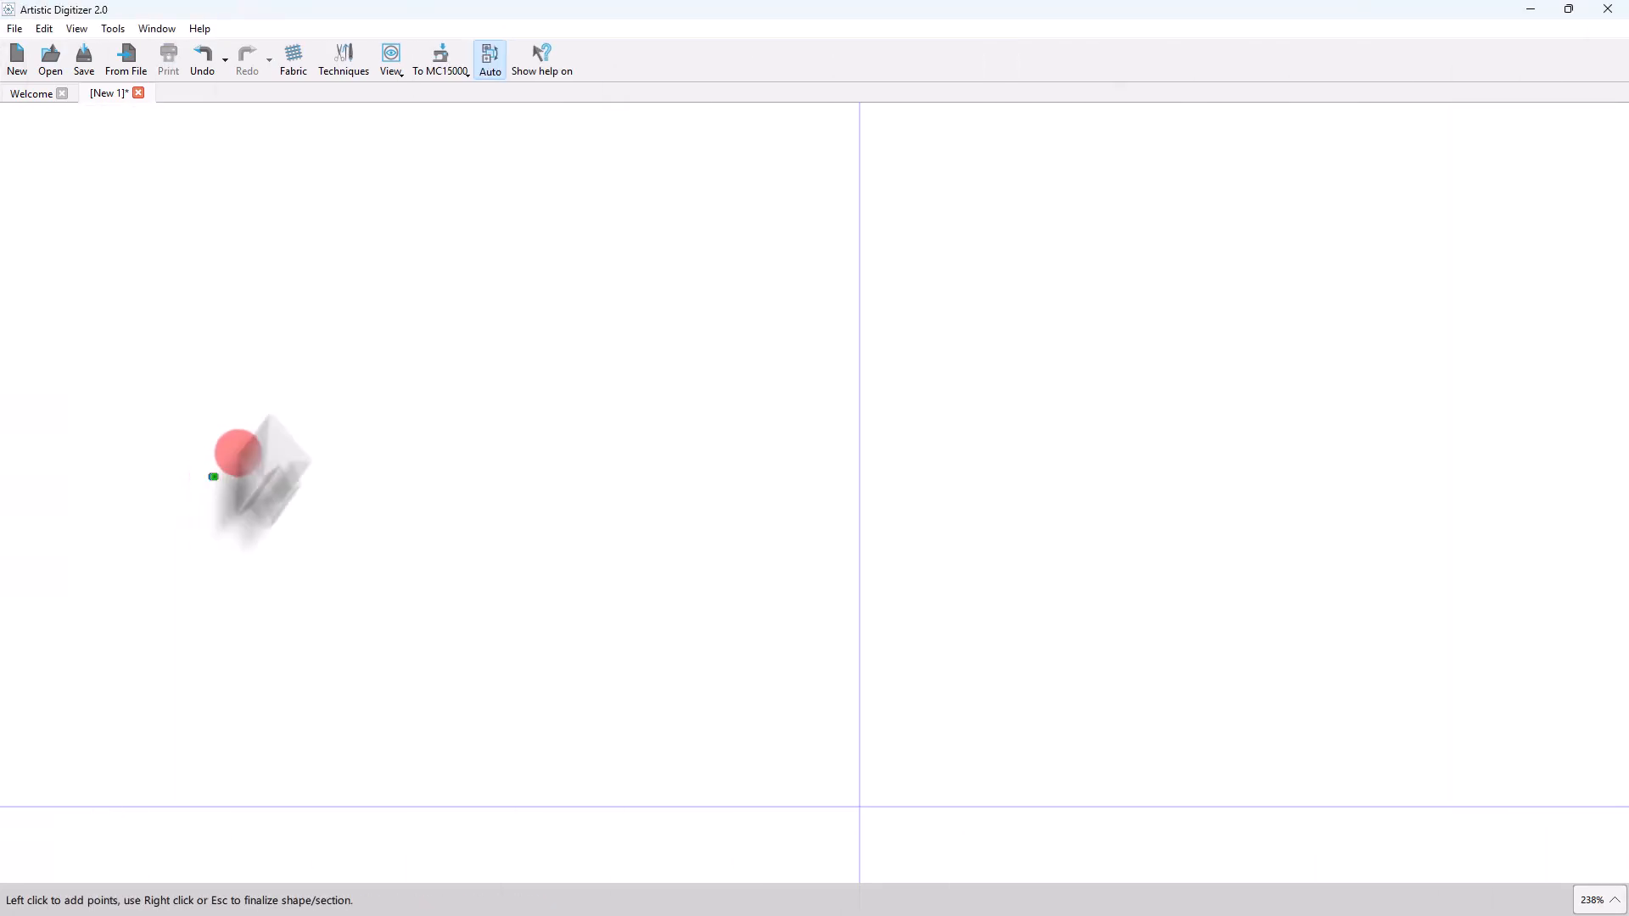
drag(279, 354, 395, 329)
drag(398, 448, 422, 498)
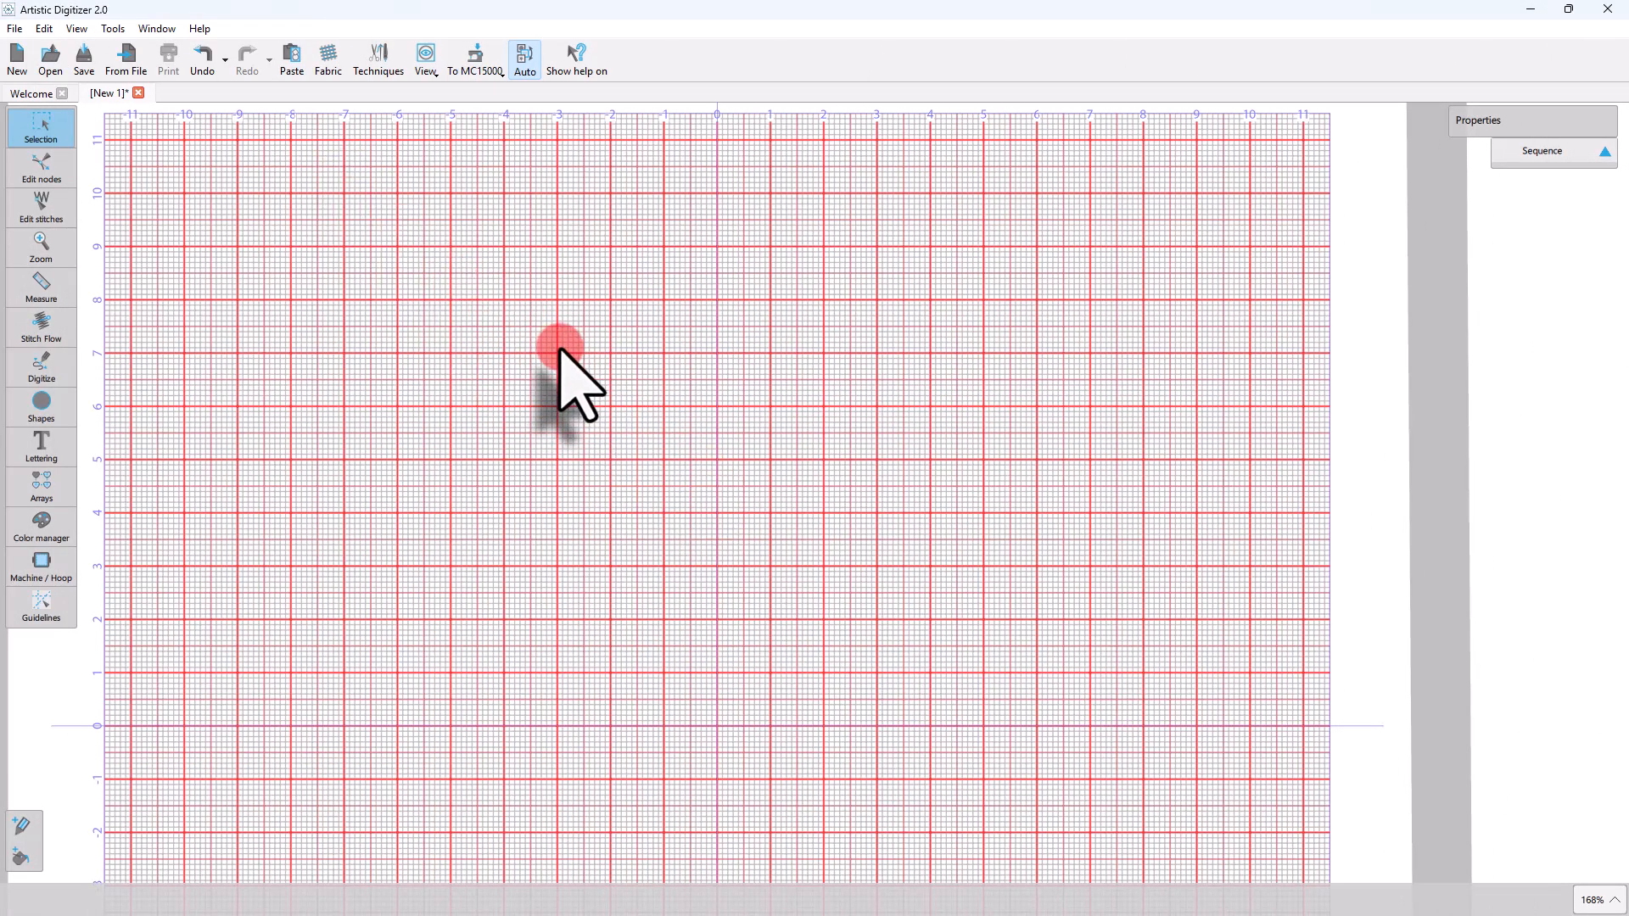
- Turn on snapping to the grid
click(429, 57)
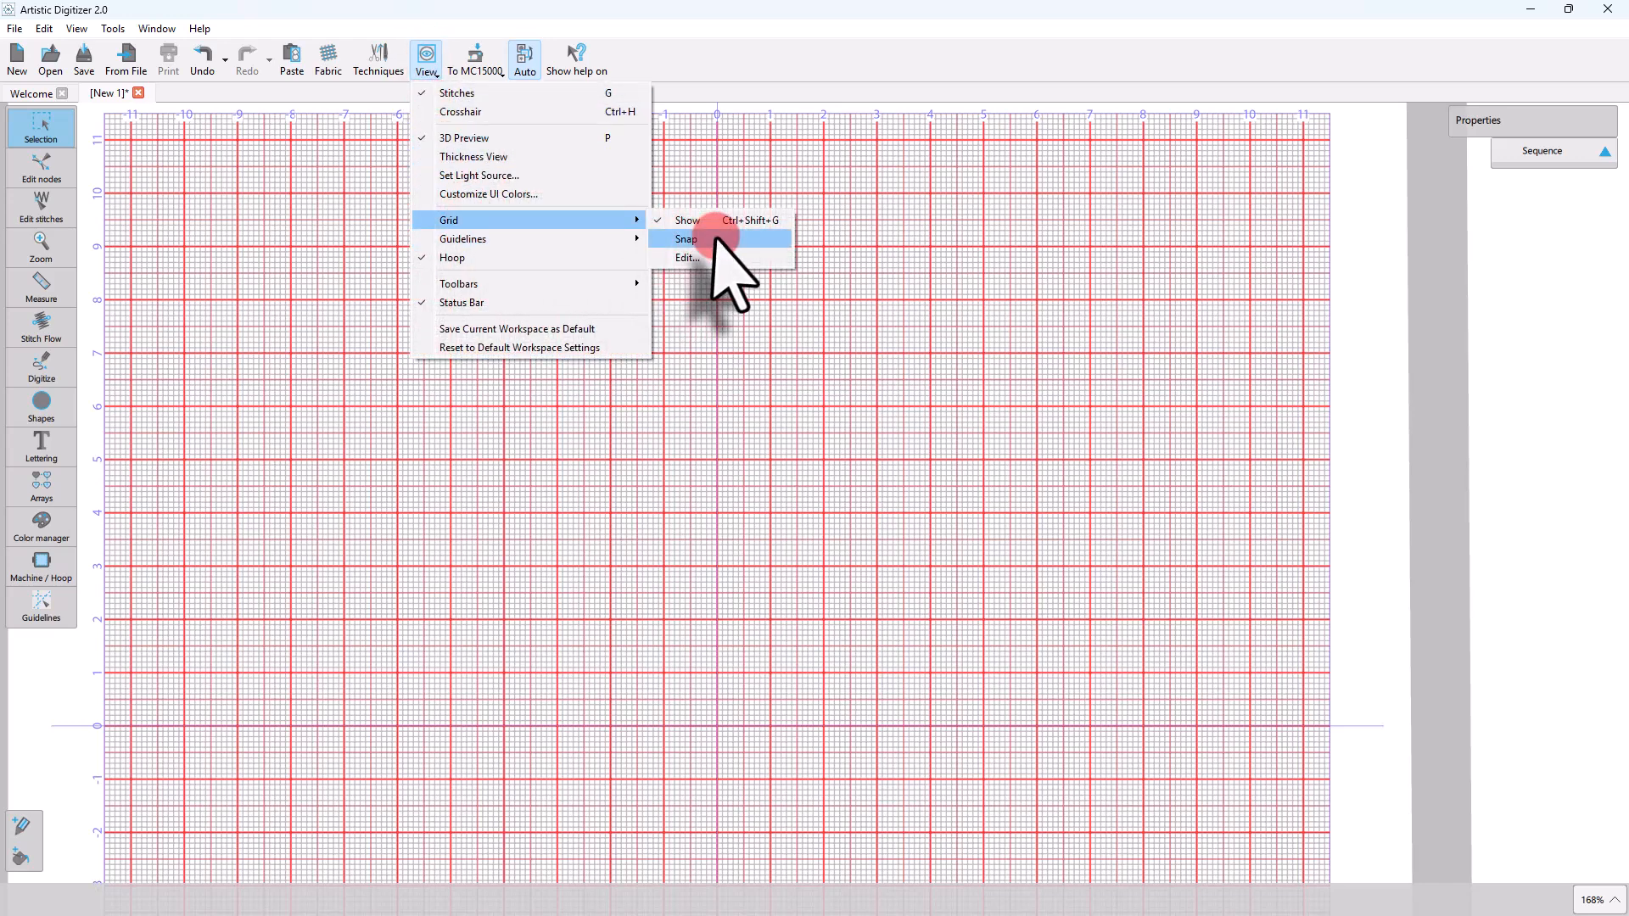
click(723, 247)
- Draw a five-node wave on the grid with the Outline shape tool from -6 to -4, alternating between heights 8.5 and 9
scroll(410, 269, up, 4)
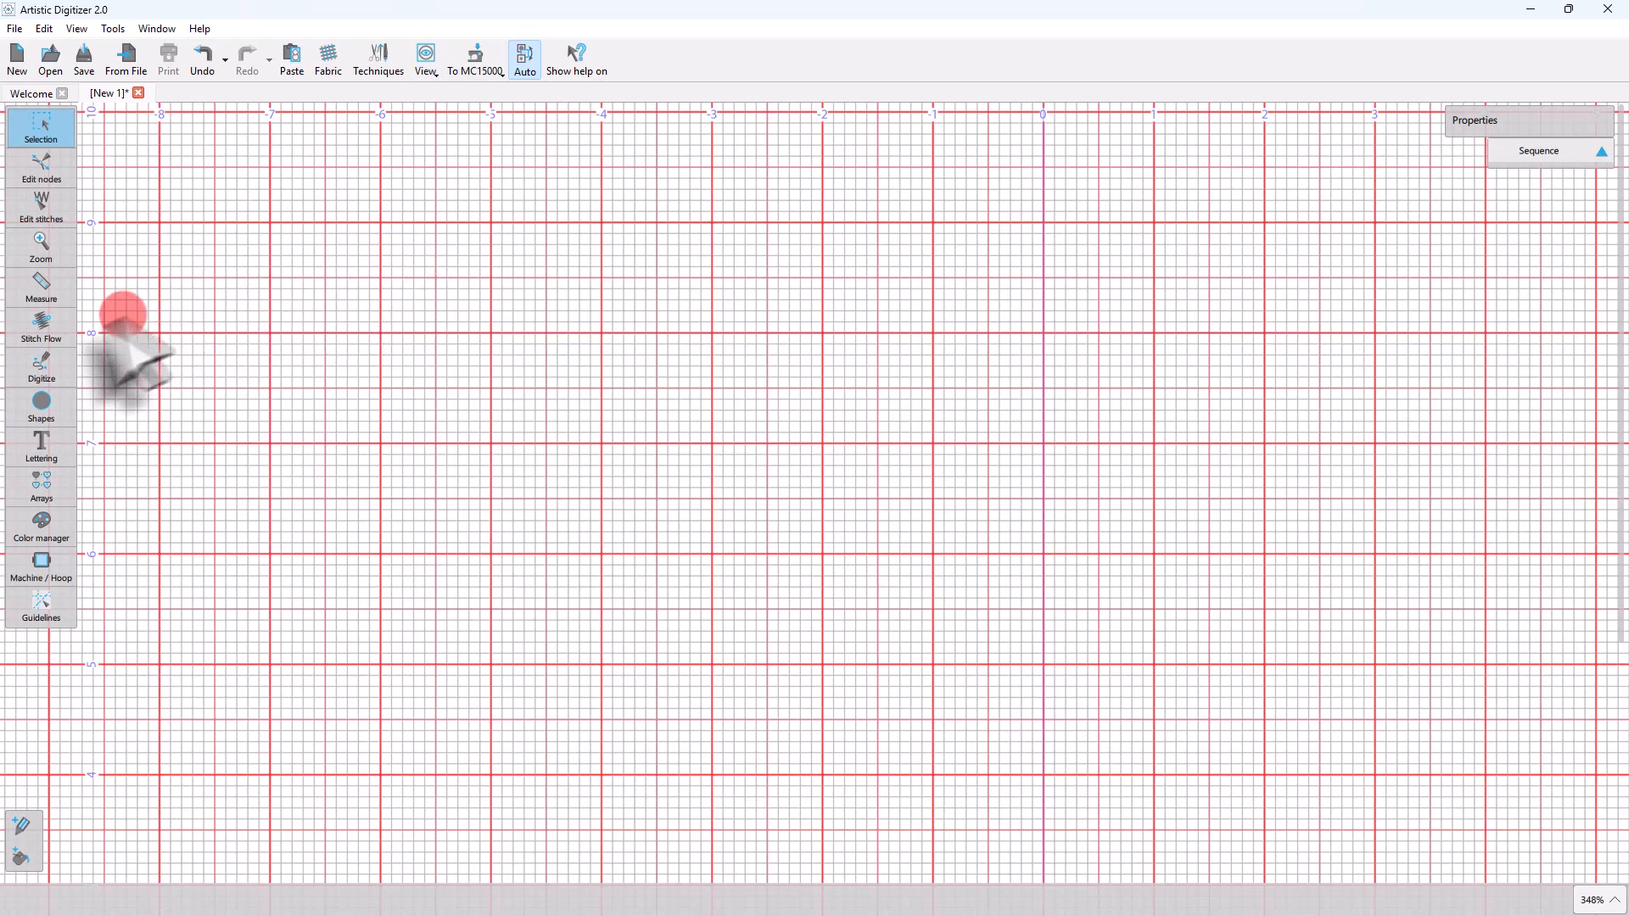
click(45, 363)
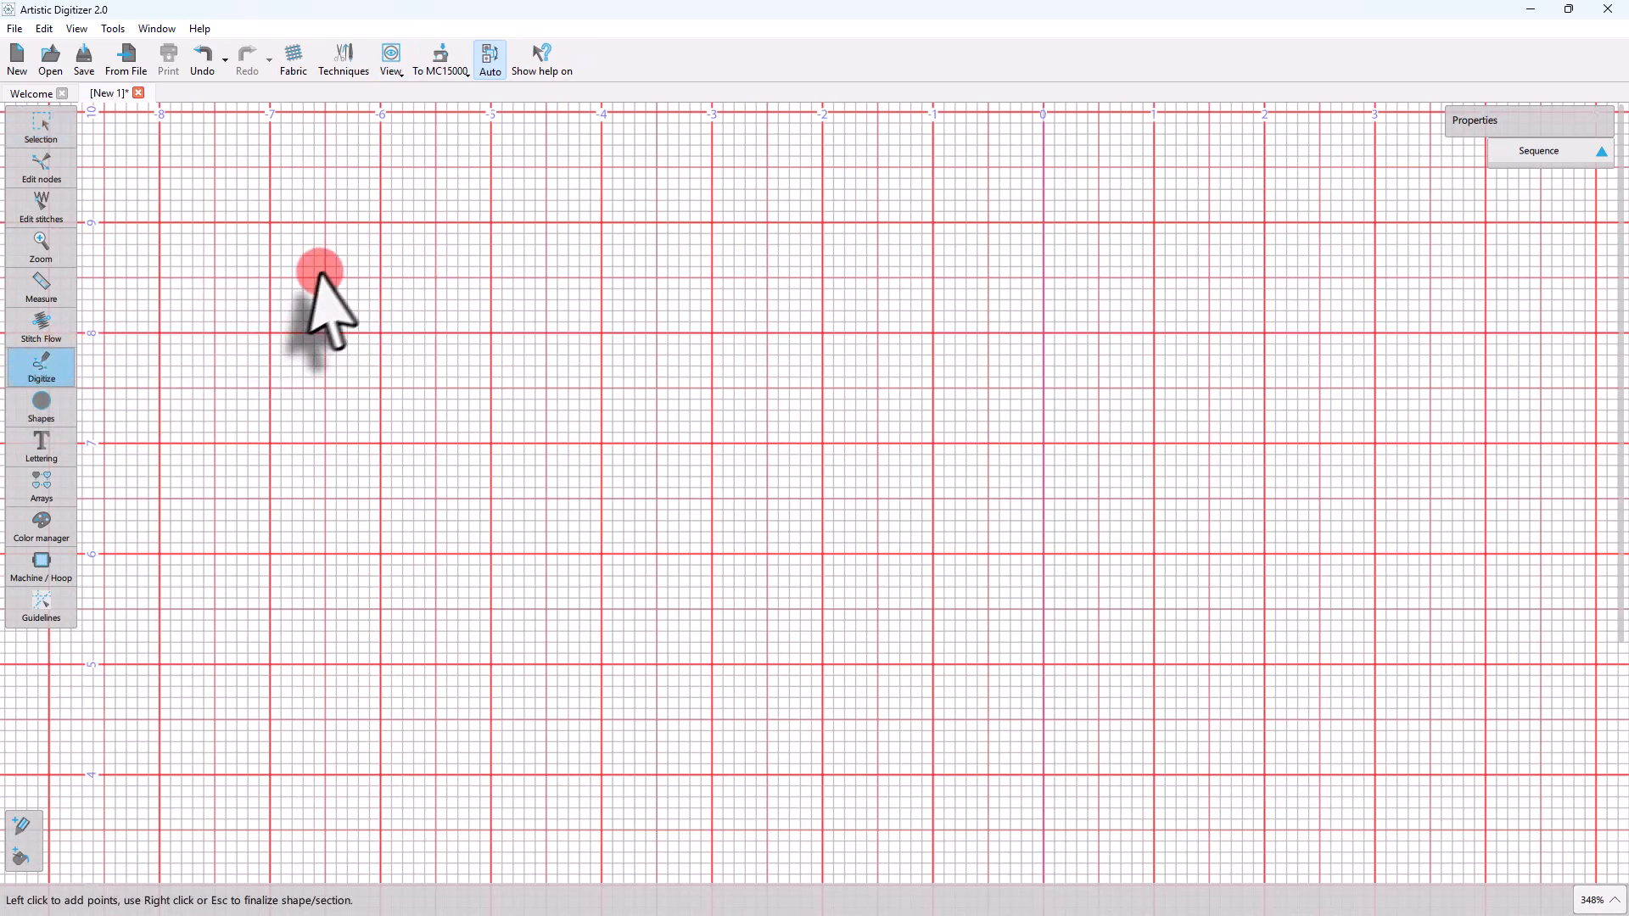
click(380, 278)
click(437, 222)
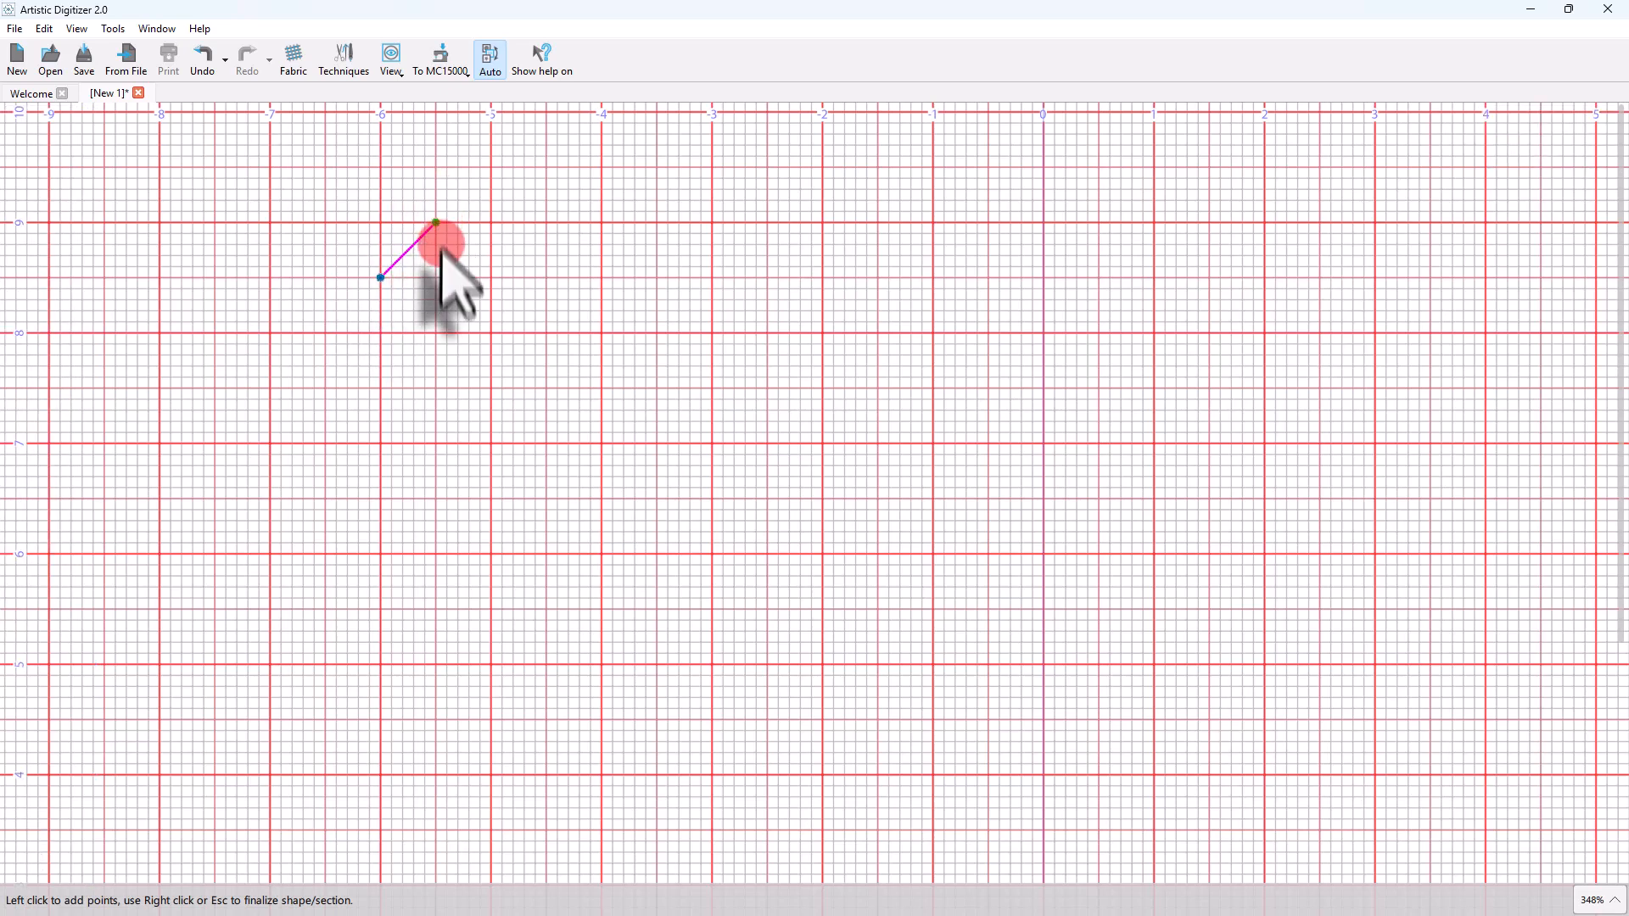
click(482, 268)
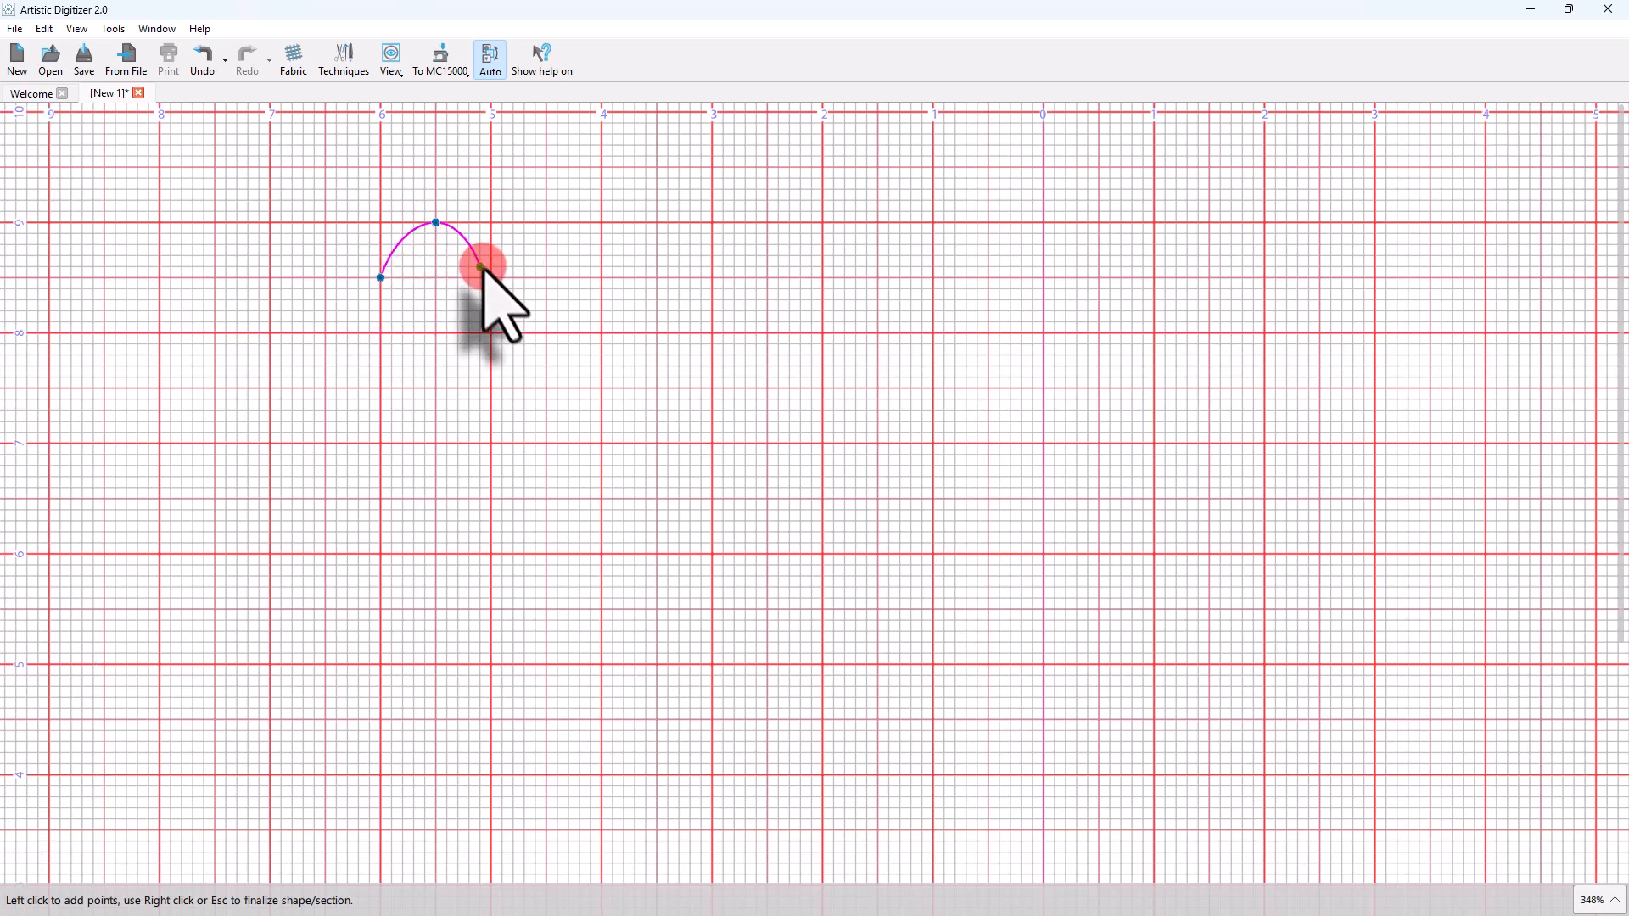
click(558, 211)
click(603, 277)
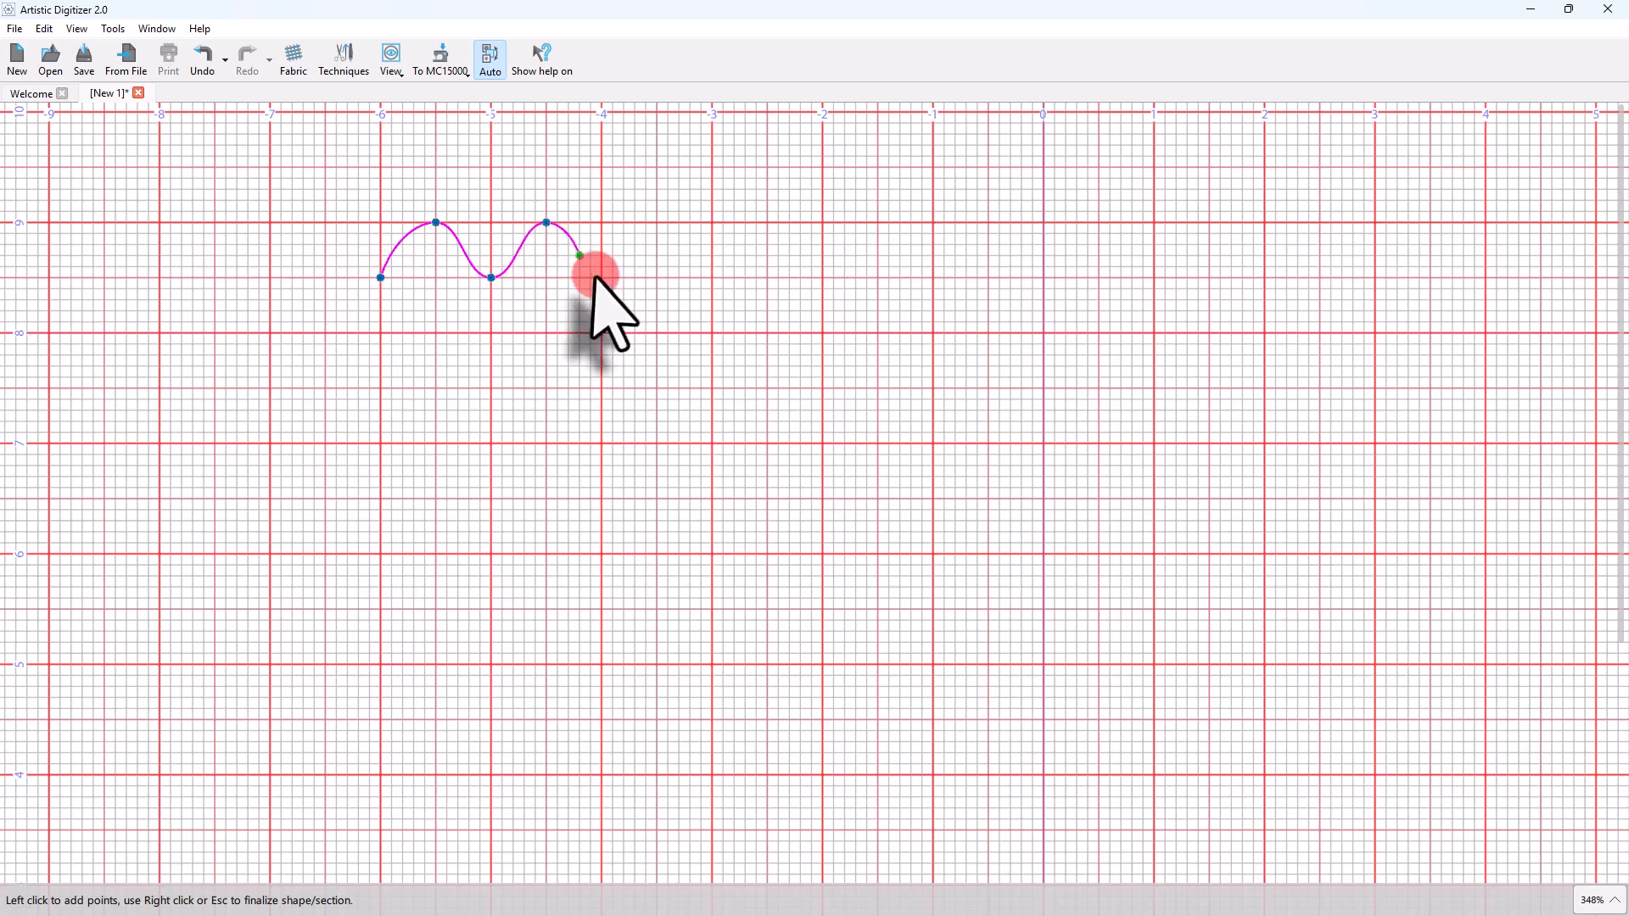
- Add two nodes off the grid after the wave's end at -4, with grid snapping temporarily suspended
click(658, 228)
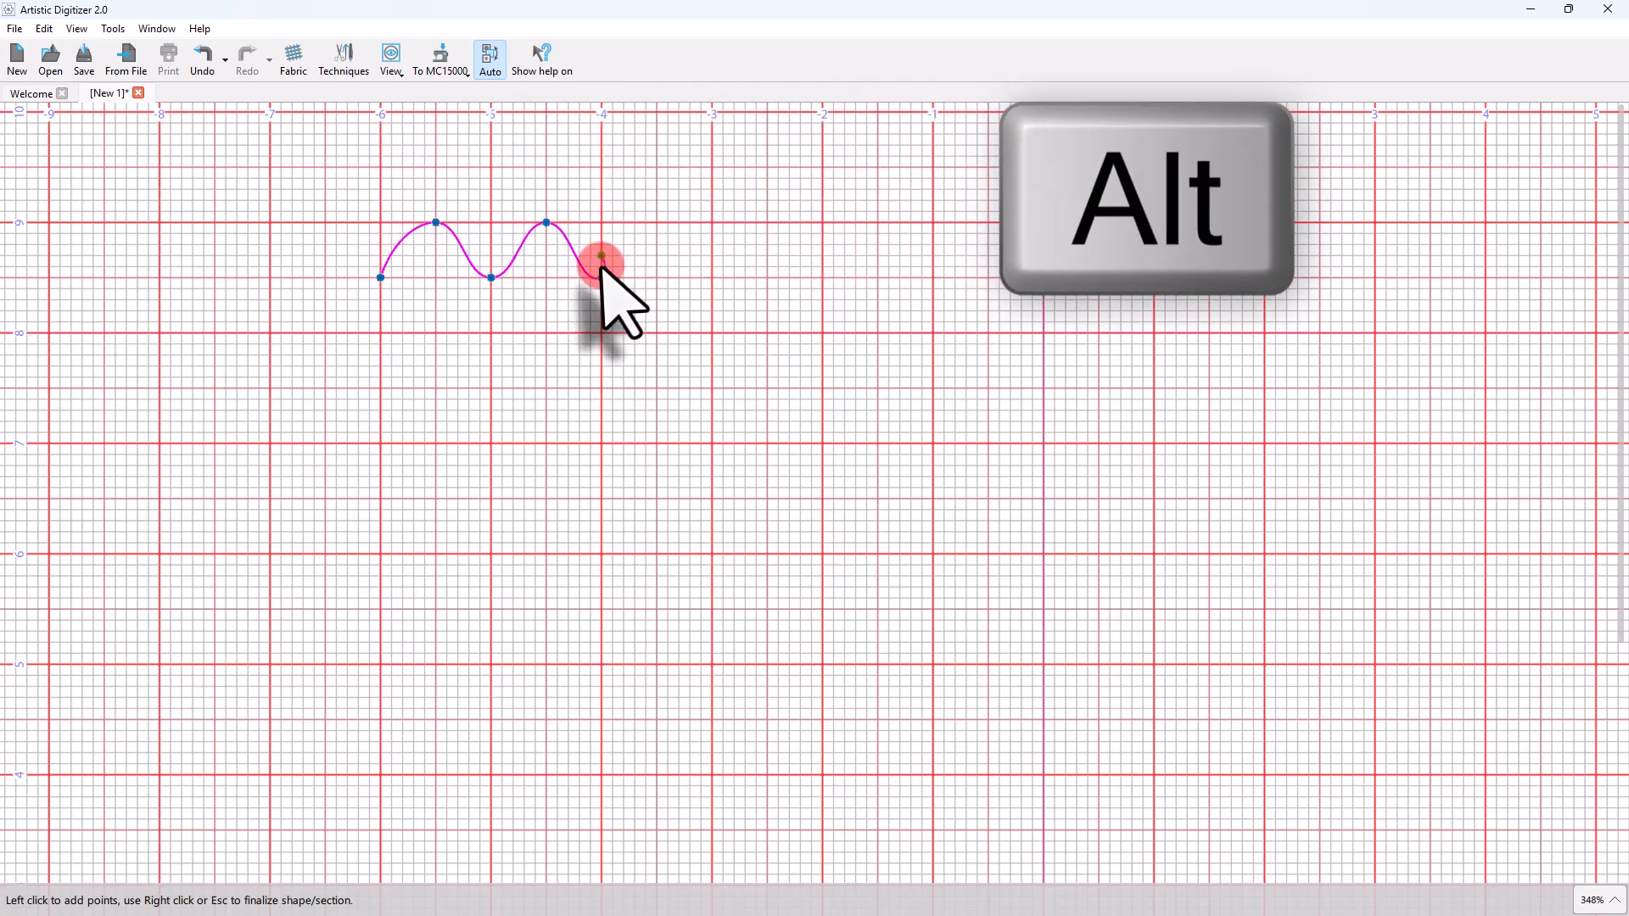
mouse_move(602, 268)
mouse_down()
mouse_move(615, 290)
mouse_move(612, 239)
mouse_up()
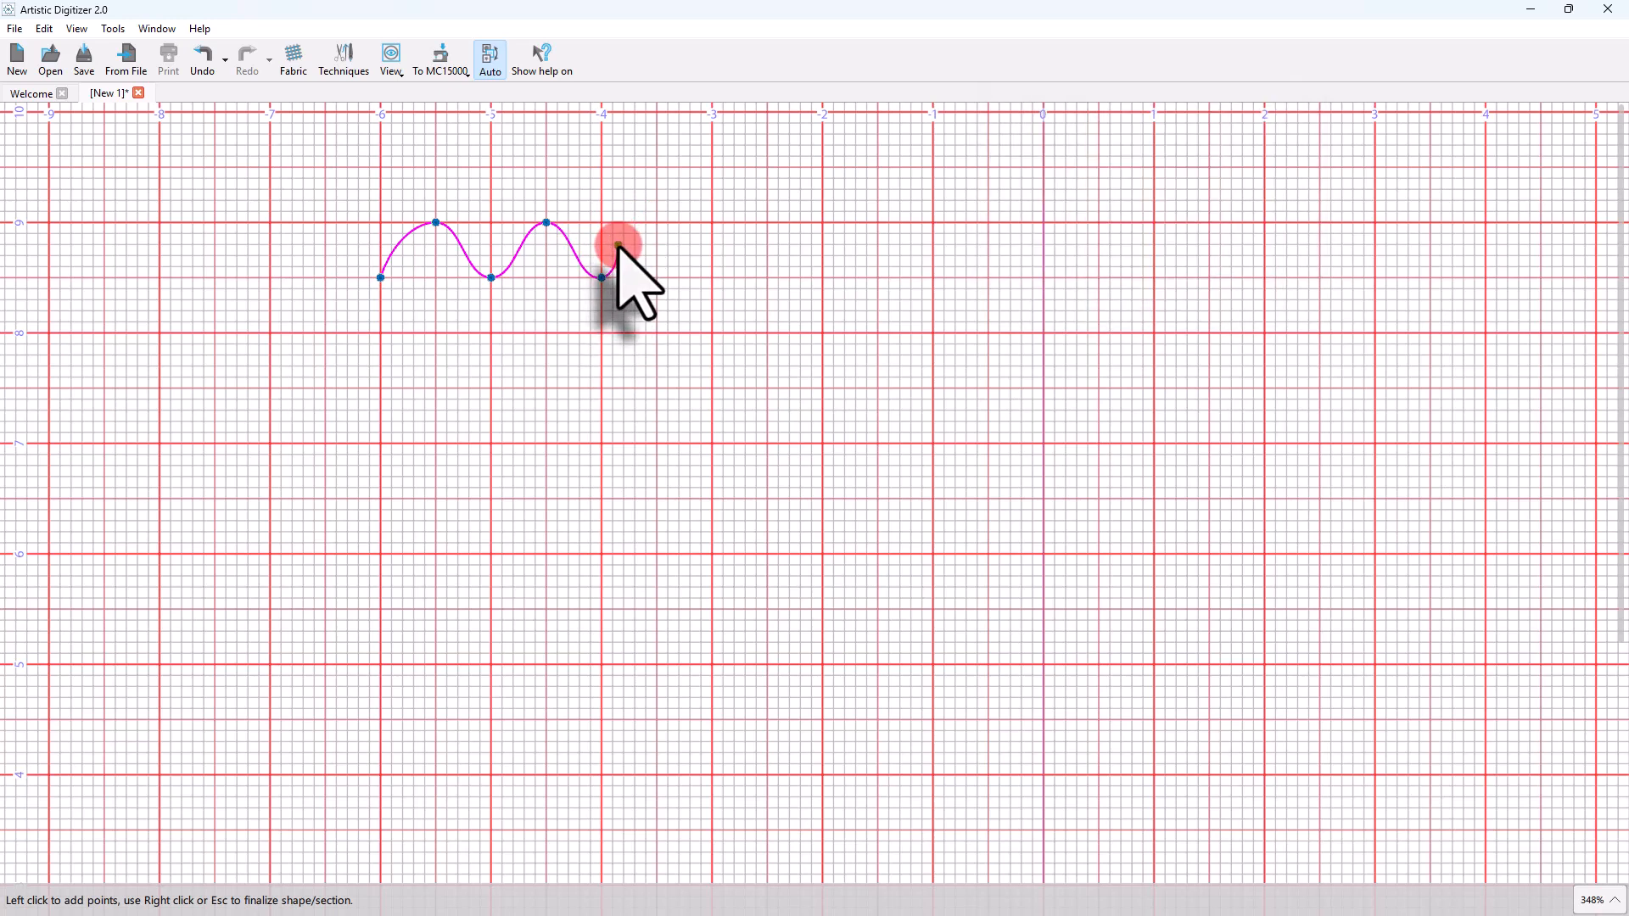
click(620, 241)
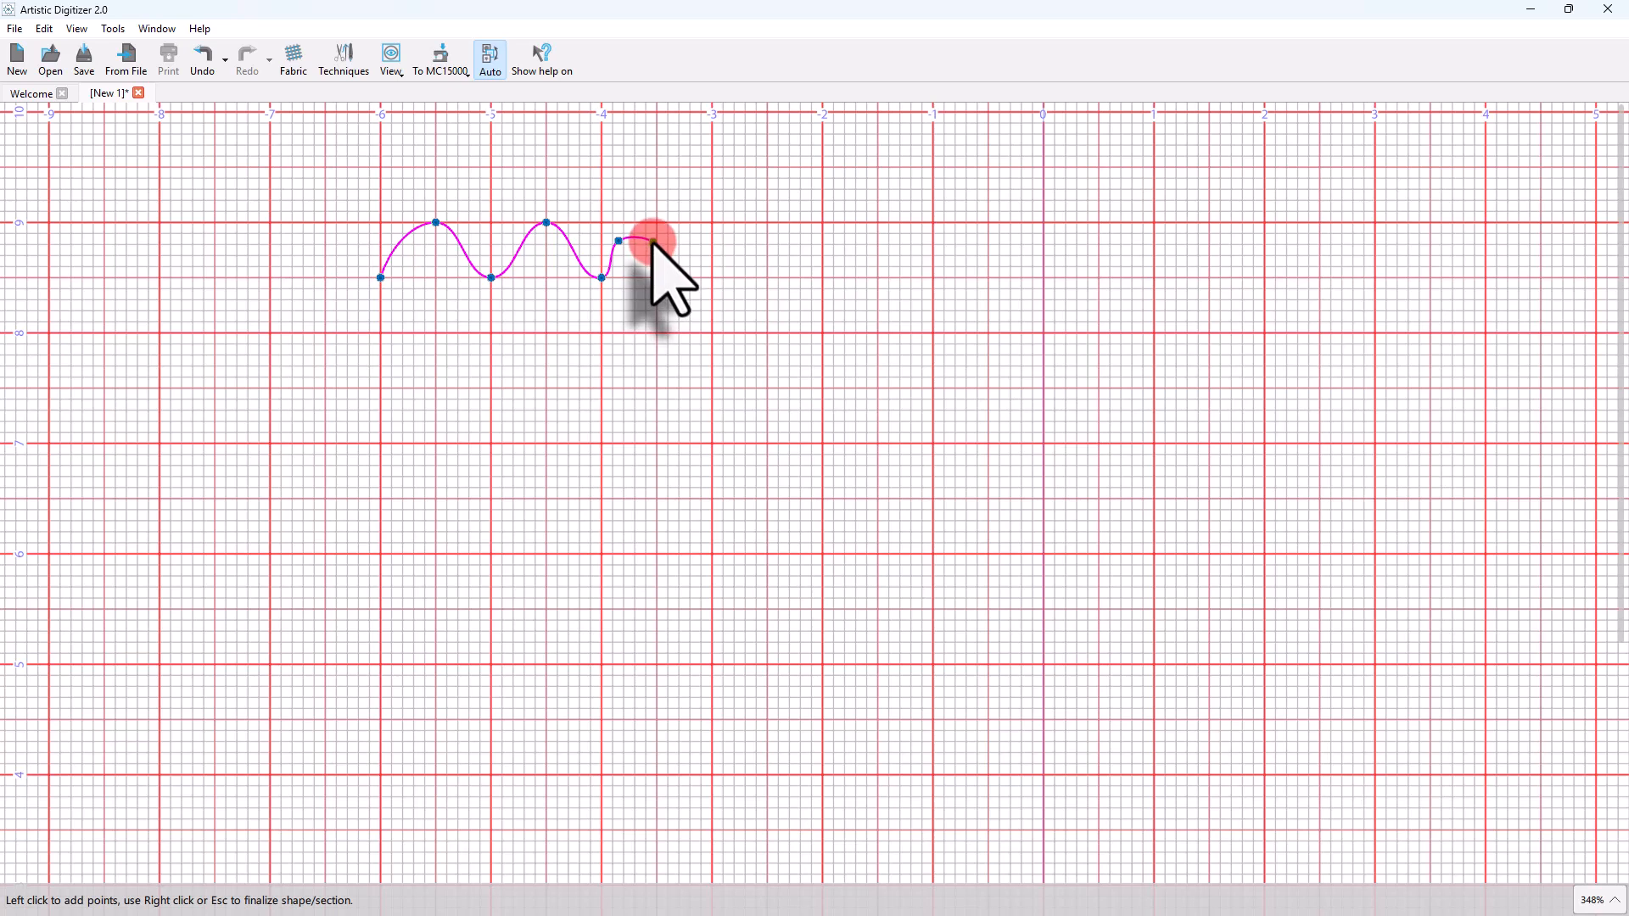
click(652, 241)
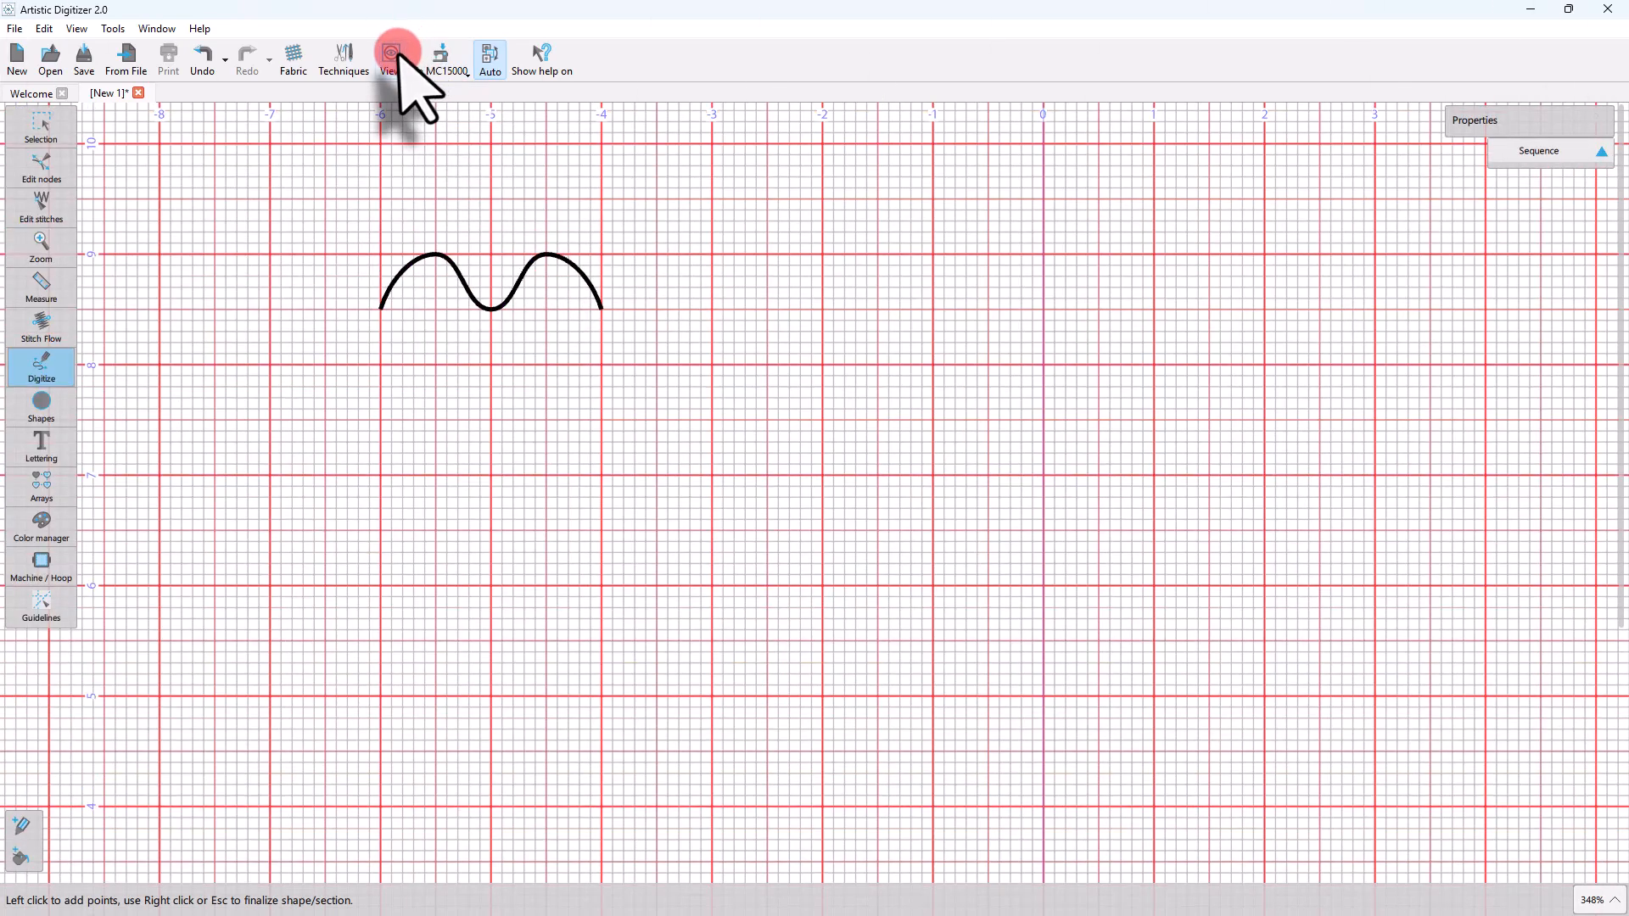
- Turn off snapping to the grid
click(393, 56)
mouse_move(514, 219)
click(656, 242)
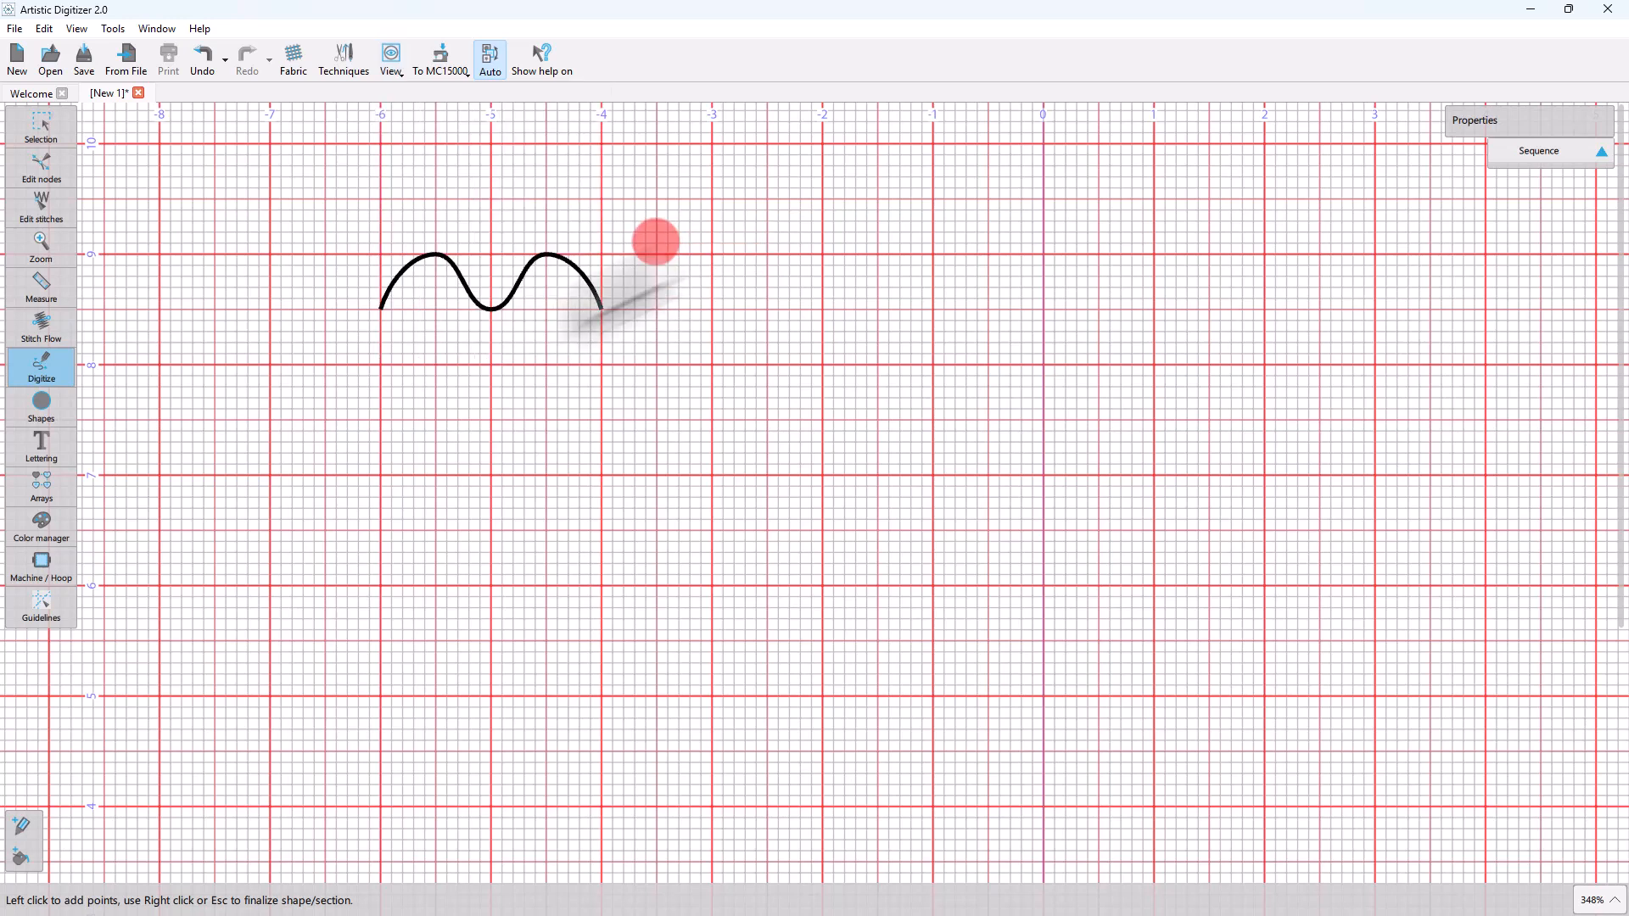
- Draw a seven-node wave from about -6 to -3 between heights 7.5 and 8, temporarily snapping nodes to the grid, and end the shape
click(375, 417)
alt+click(403, 371)
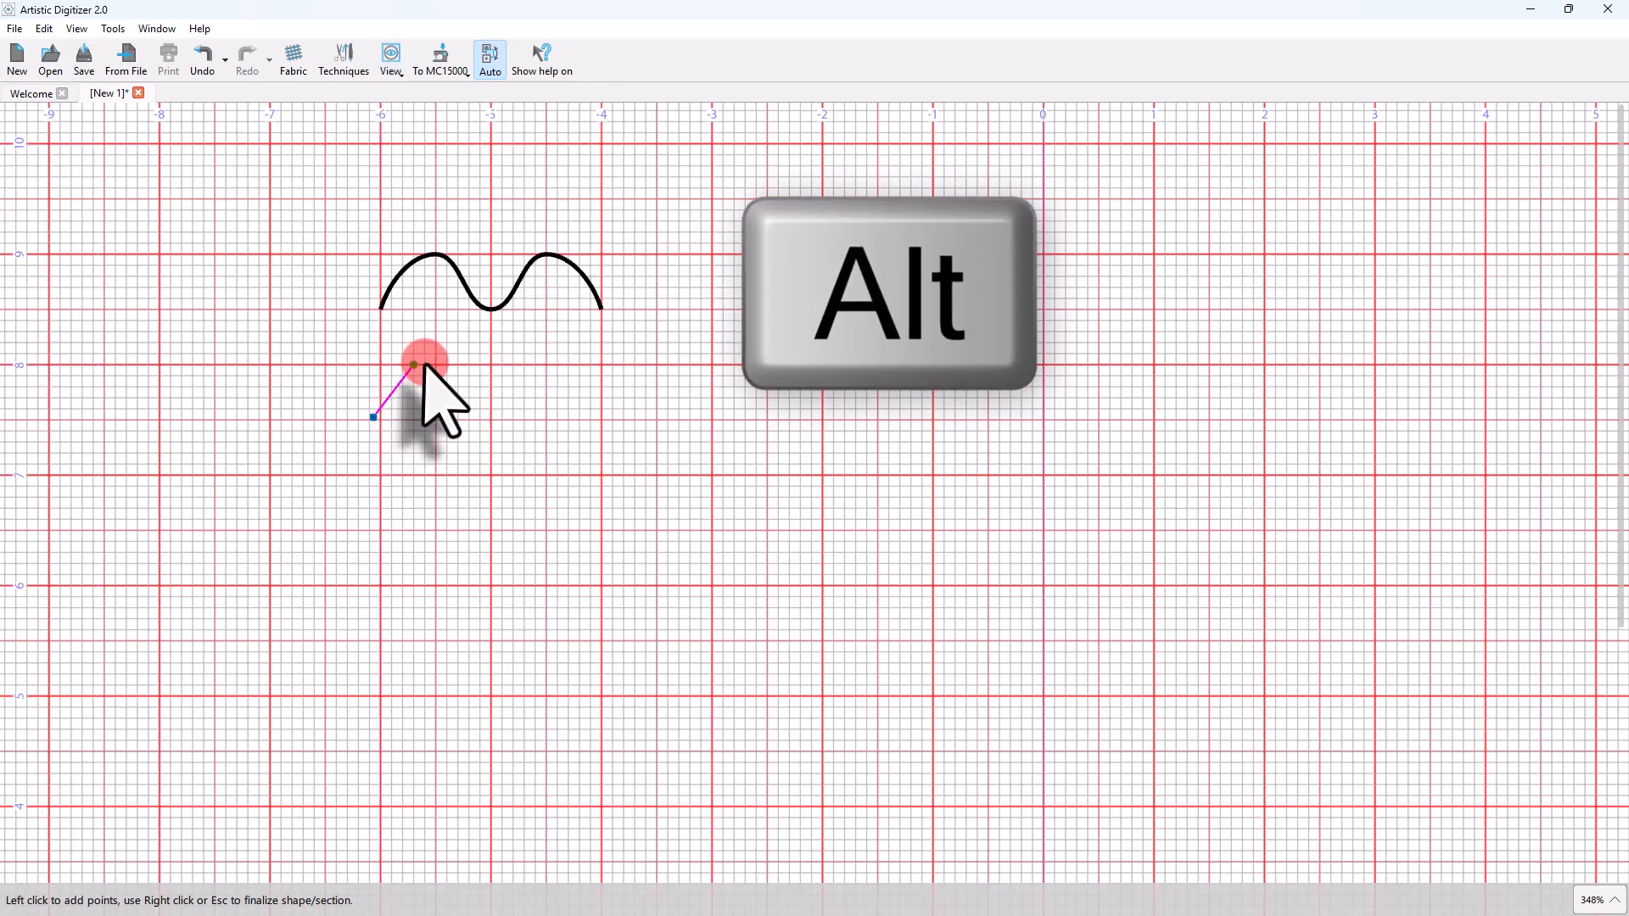
alt+click(437, 365)
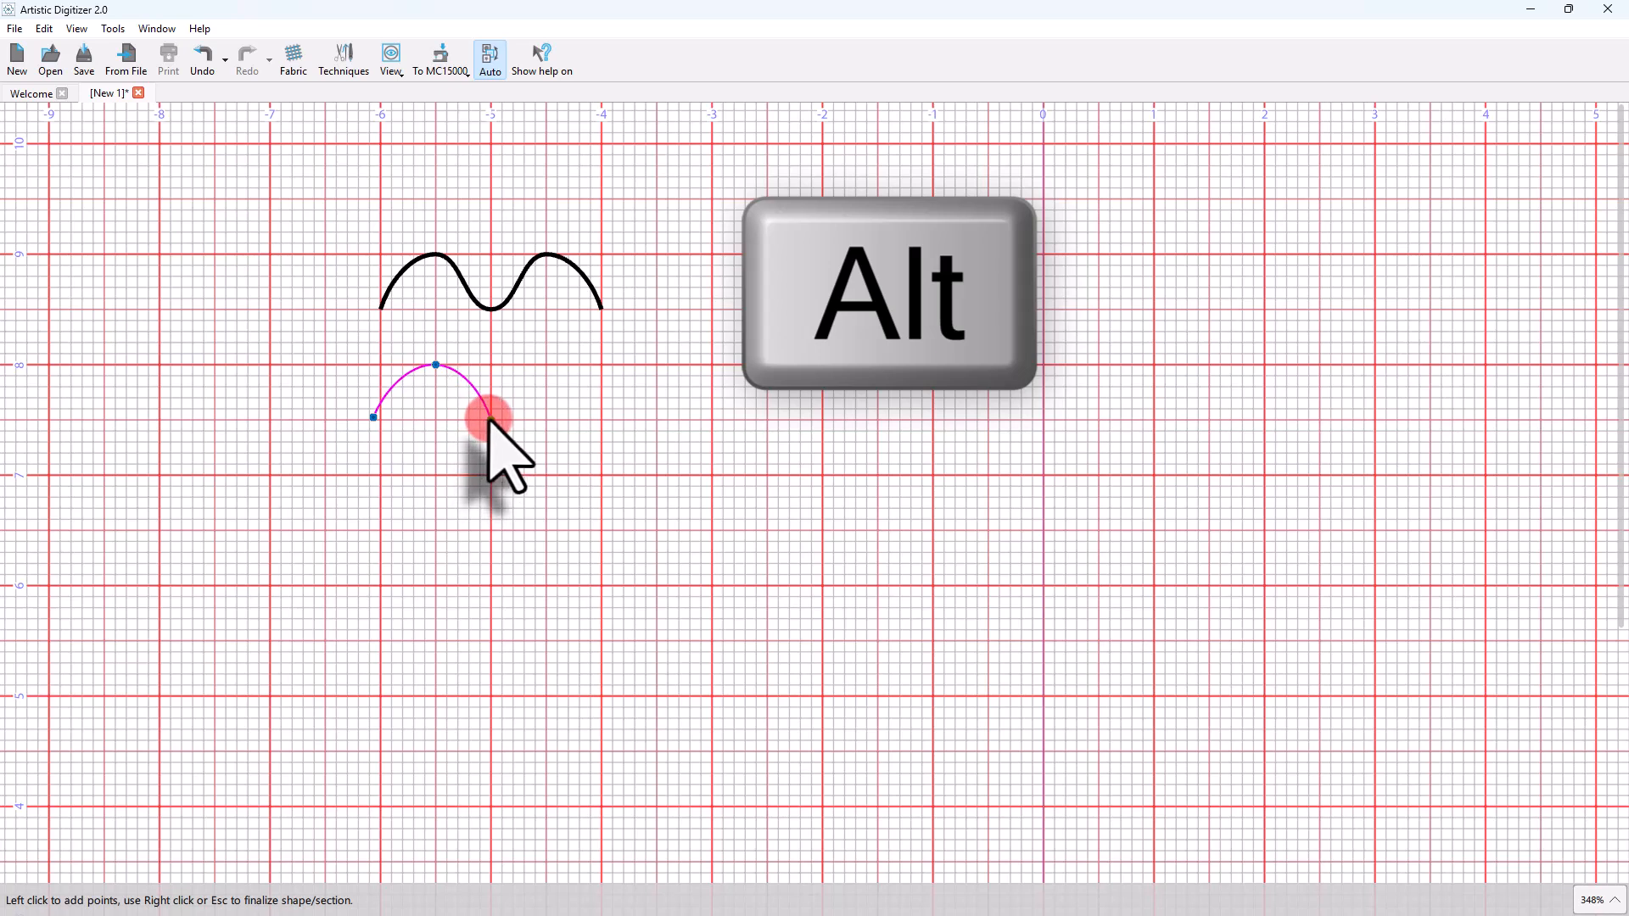
alt+click(492, 420)
click(547, 365)
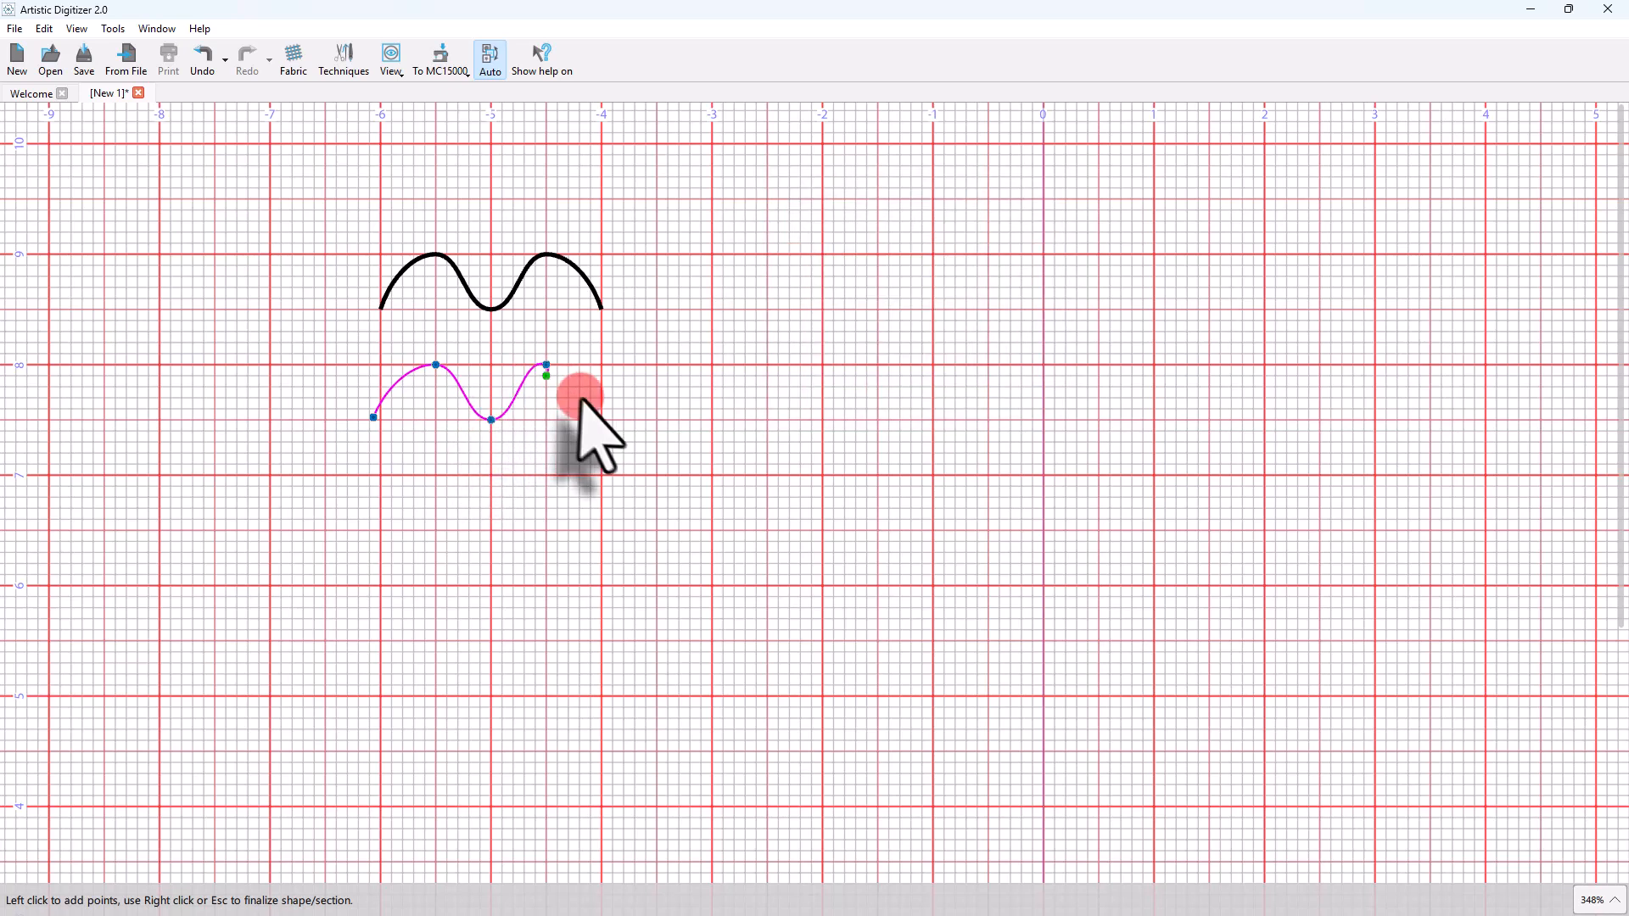
click(603, 420)
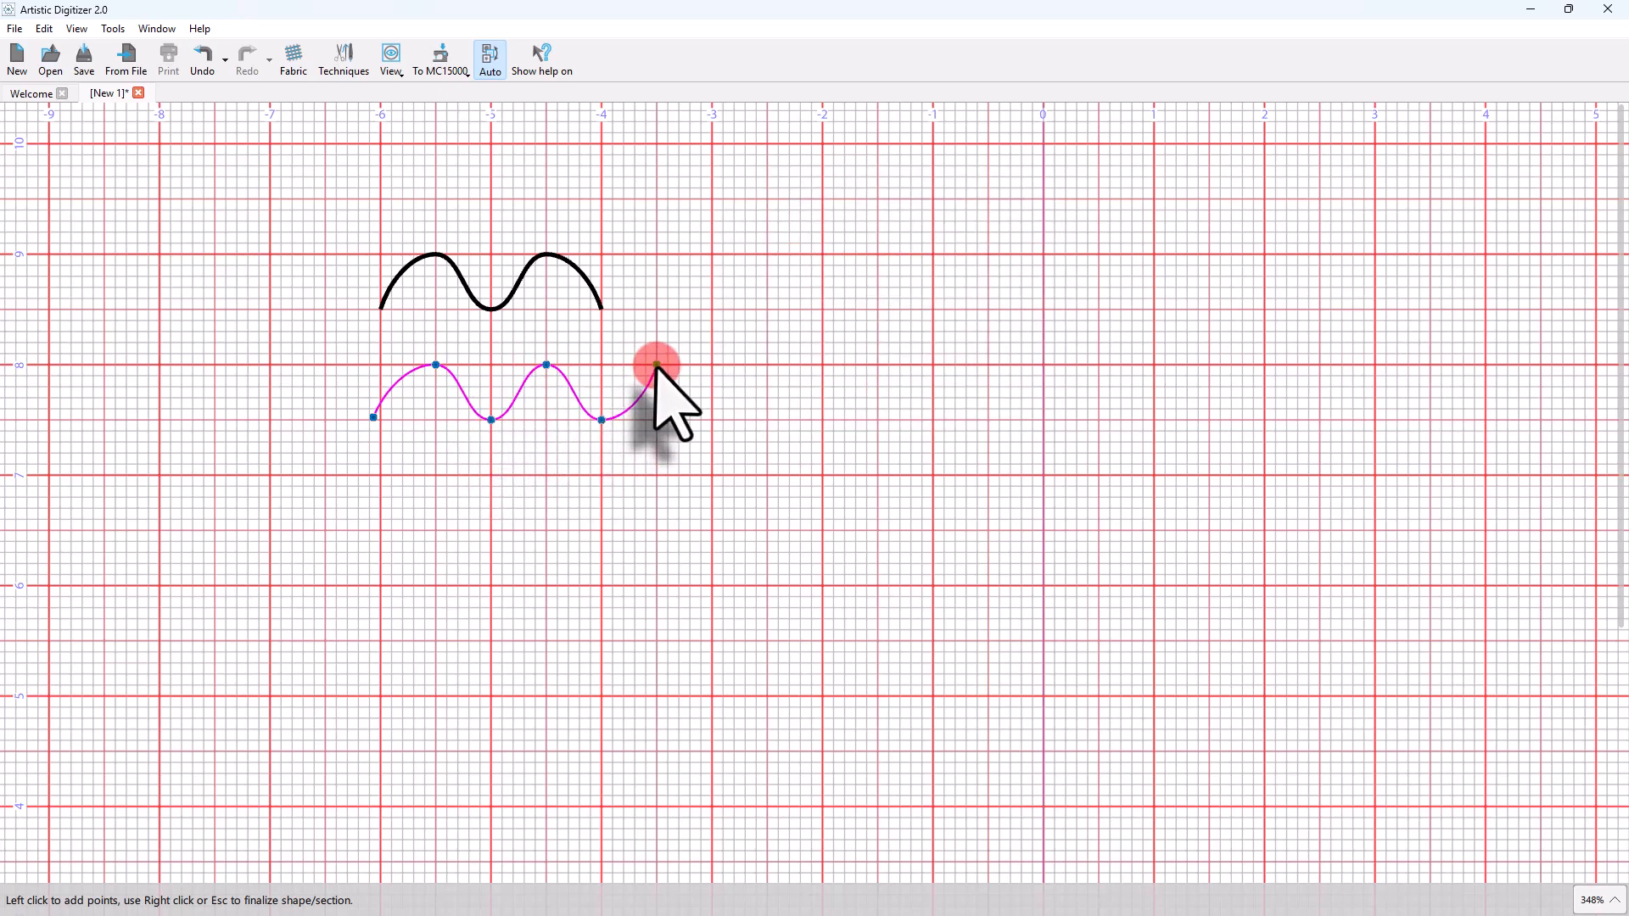
click(658, 365)
click(713, 420)
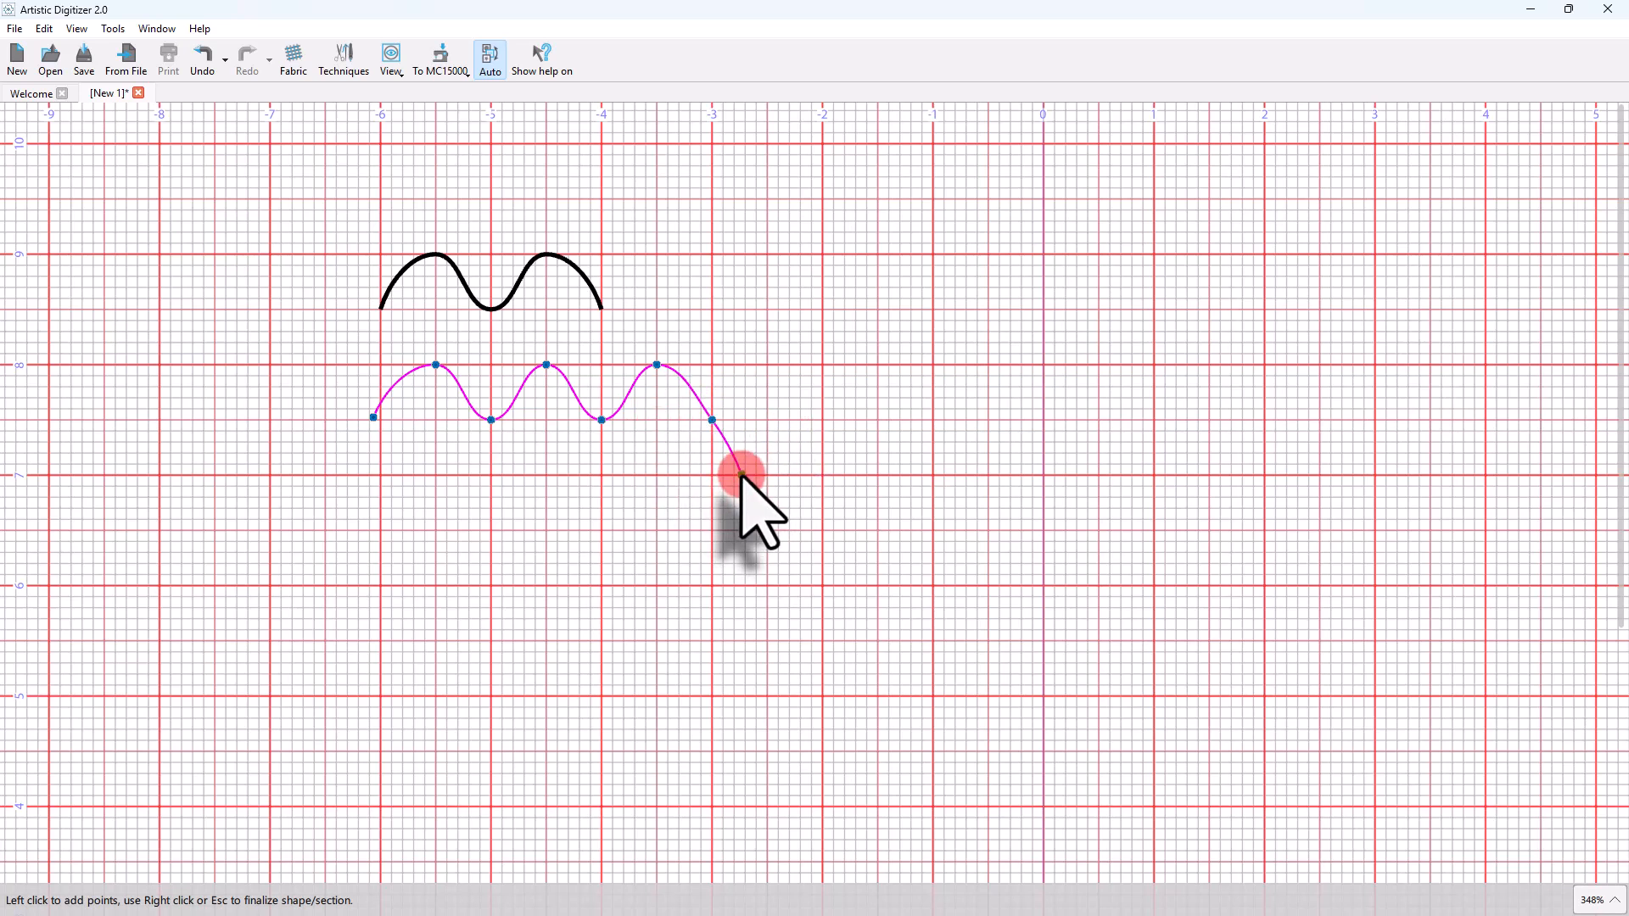
right_click(742, 475)
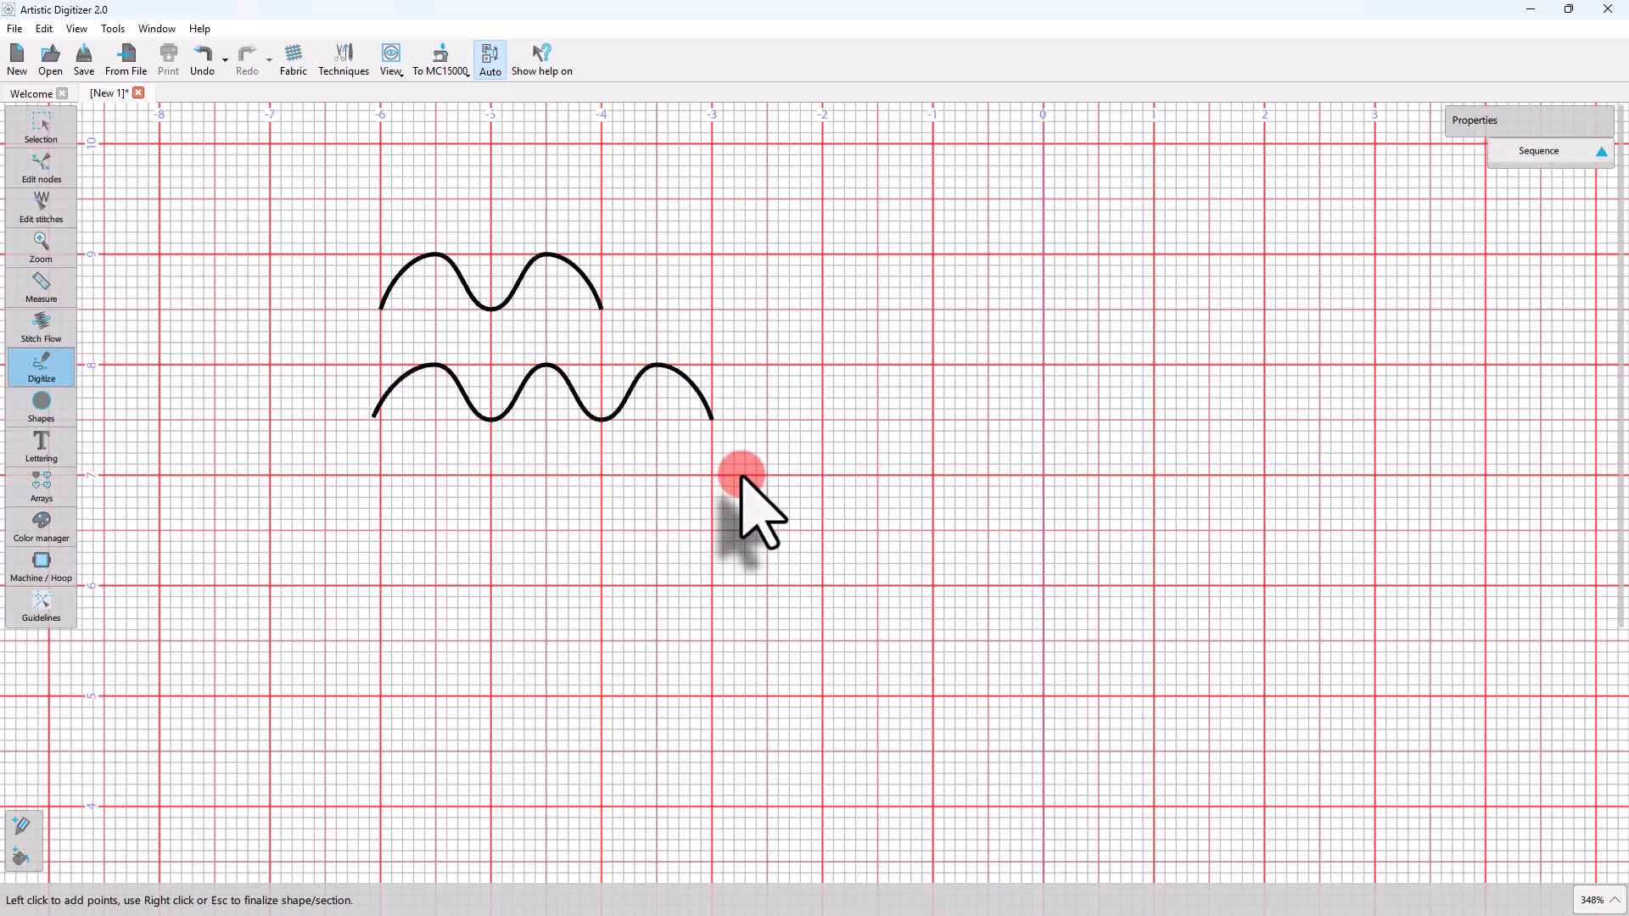
right_click(741, 476)
right_click(740, 477)
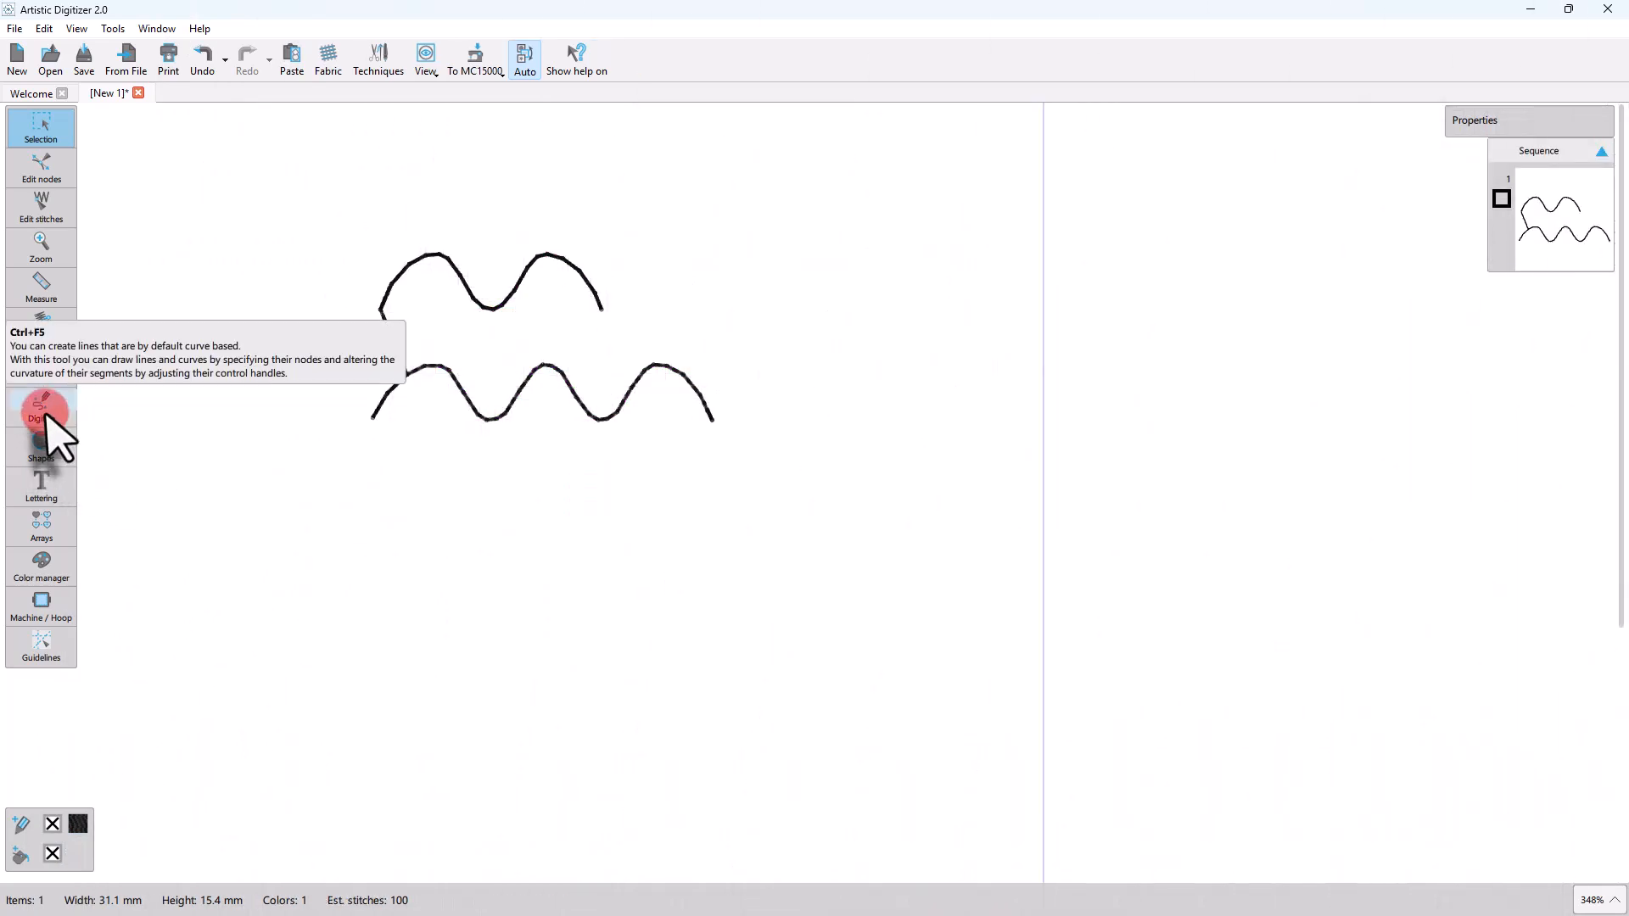
- Draw a closed, rounded five-node outline beside the waves with the Outline shape tool
click(45, 411)
click(829, 342)
click(871, 247)
click(1105, 265)
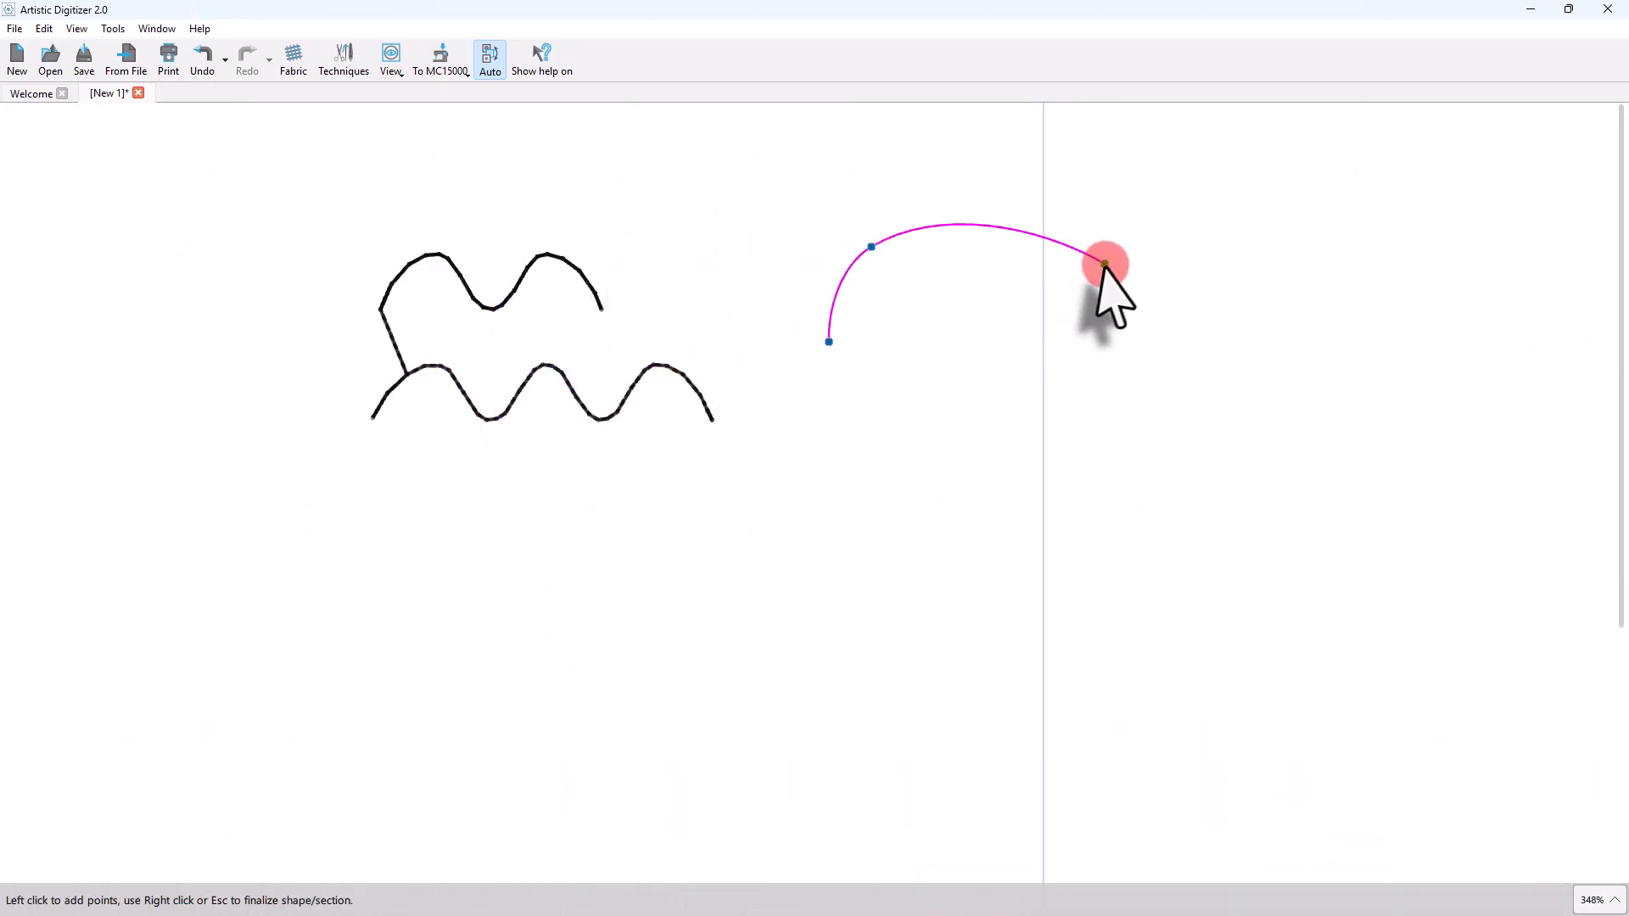
click(1138, 453)
click(1008, 517)
click(830, 342)
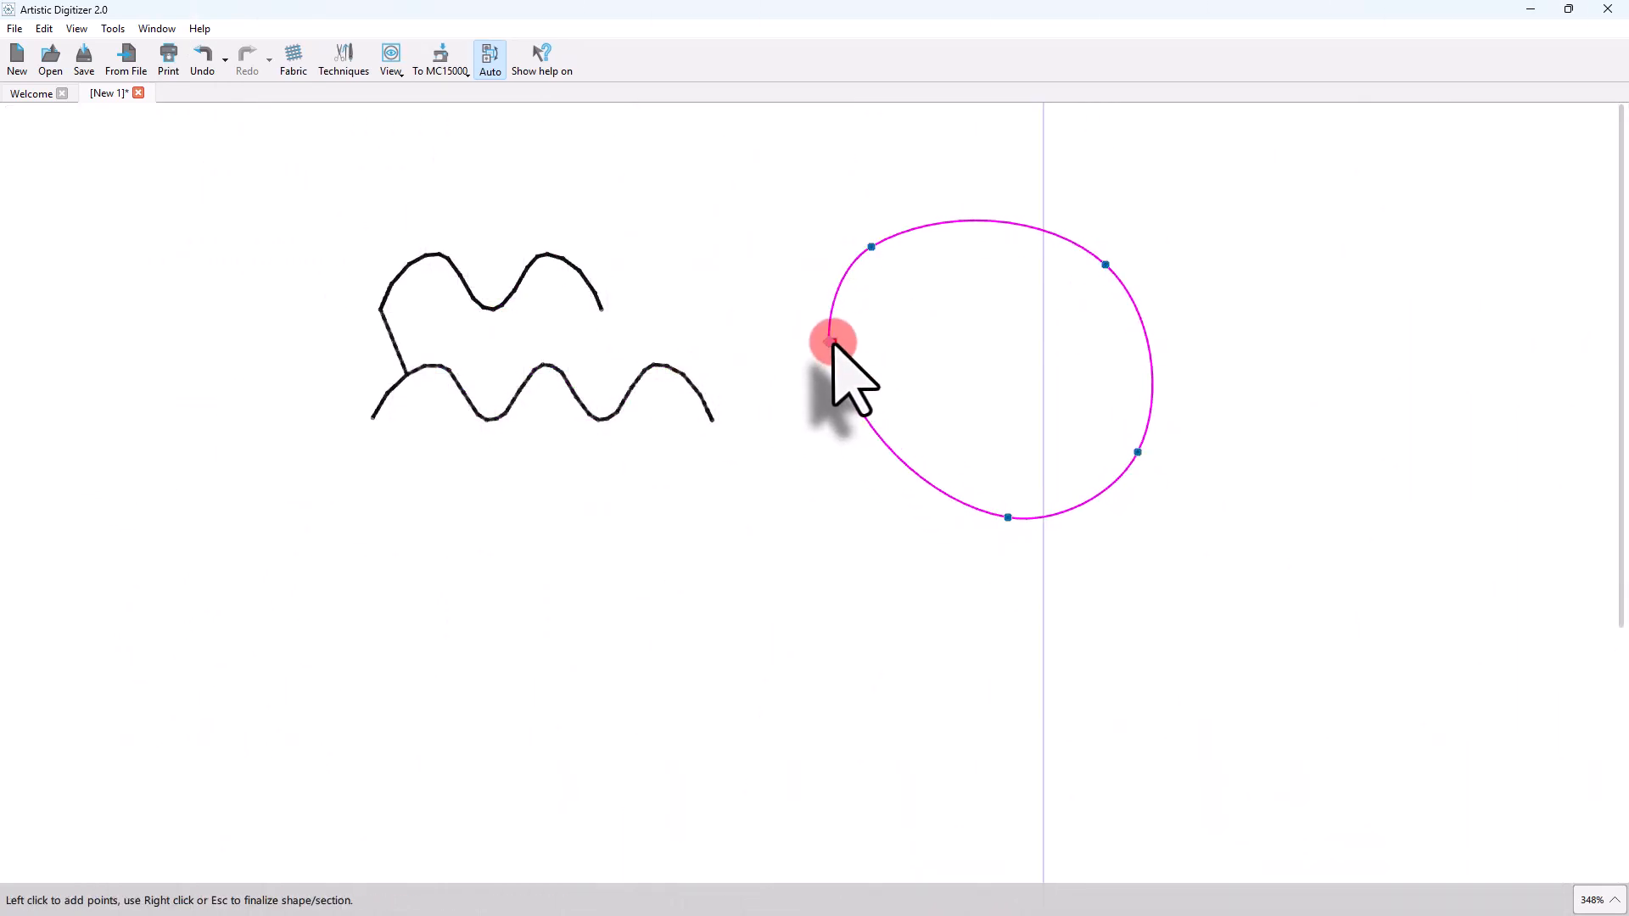
right_click(831, 342)
- Draw a smaller closed five-node curve inside the rounded outline as a second section, end the shape and deselect it
click(910, 380)
click(888, 319)
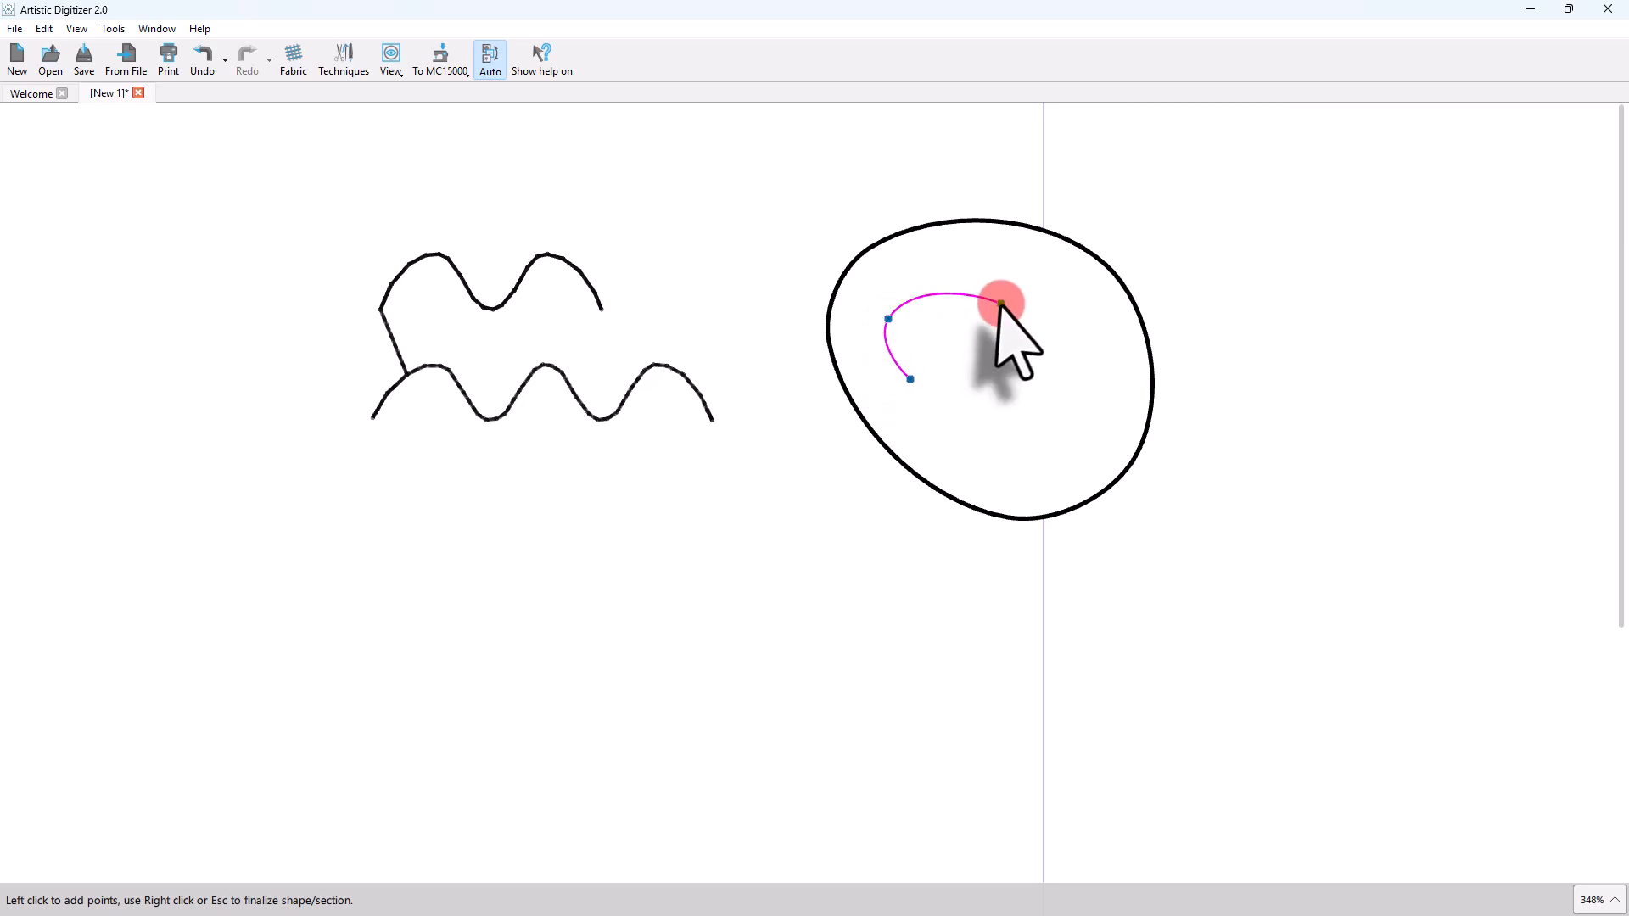
click(1001, 303)
click(1101, 401)
click(1040, 464)
click(913, 379)
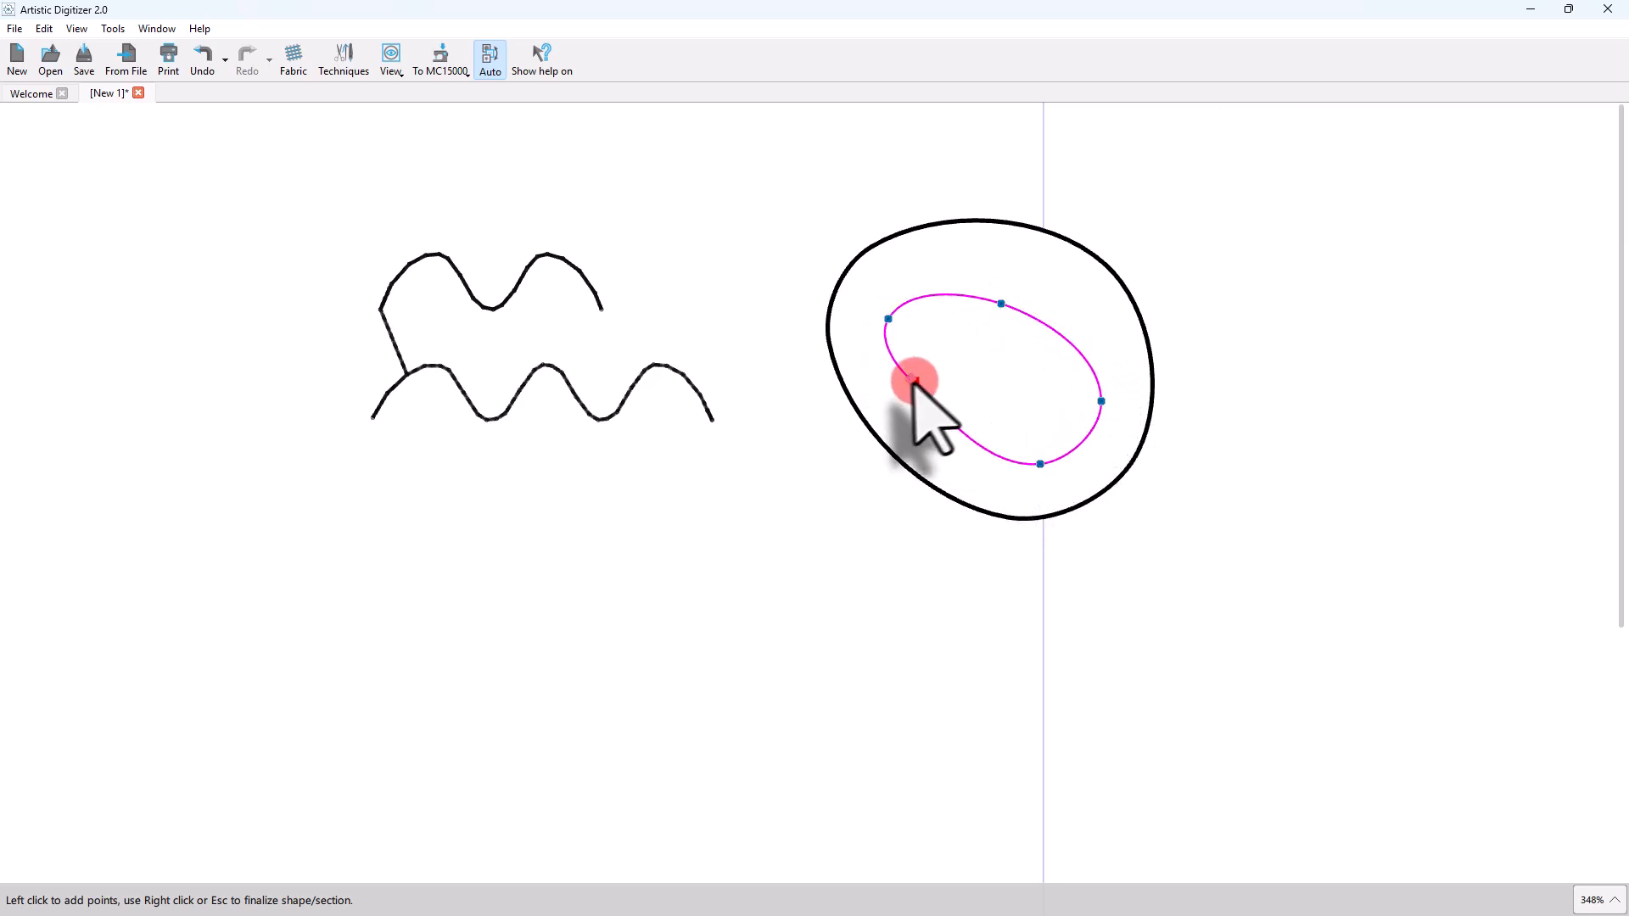
right_click(1013, 459)
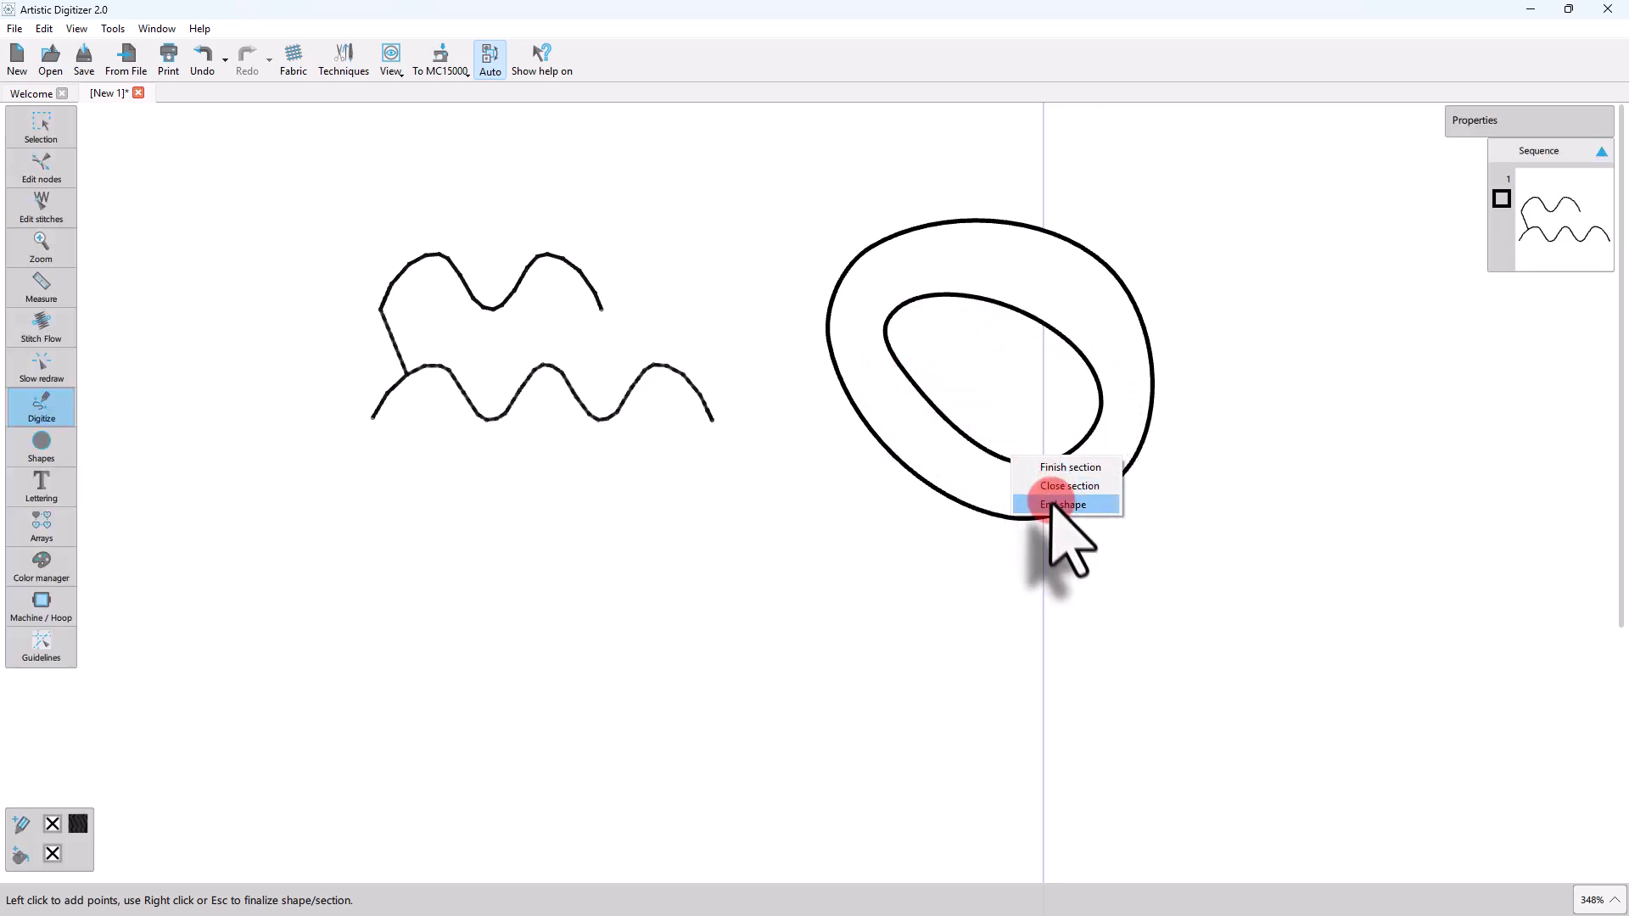
click(1052, 504)
click(1296, 685)
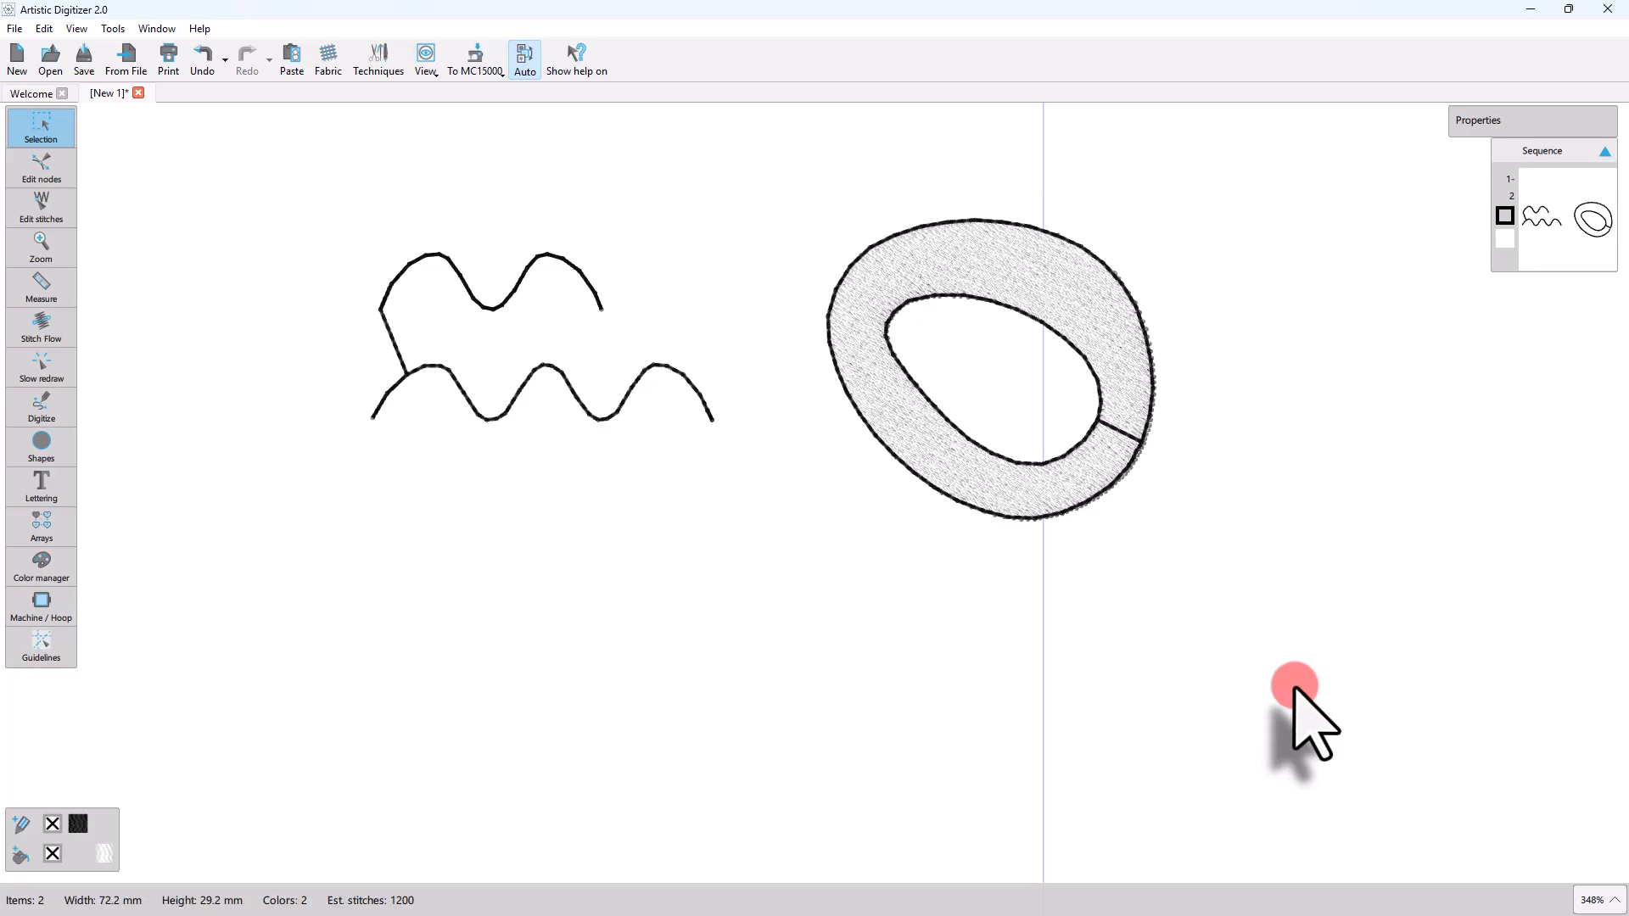